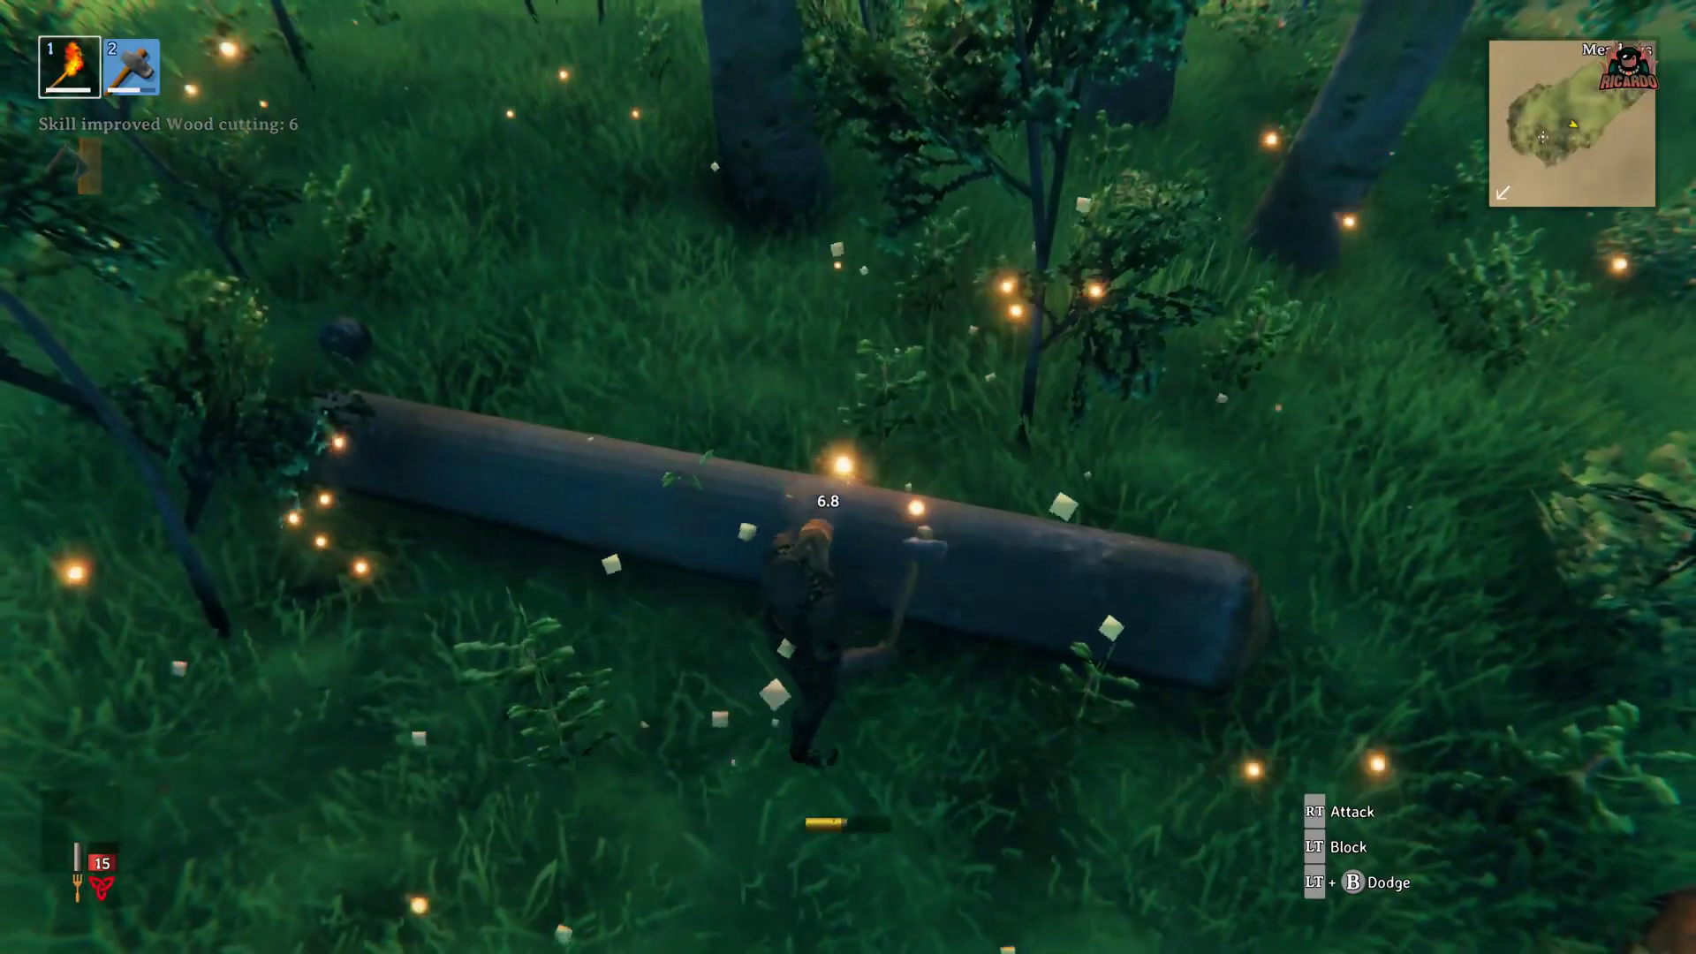
In Valheim, chop the fallen logs into wood and pick up the pieces.
left_click(849, 478)
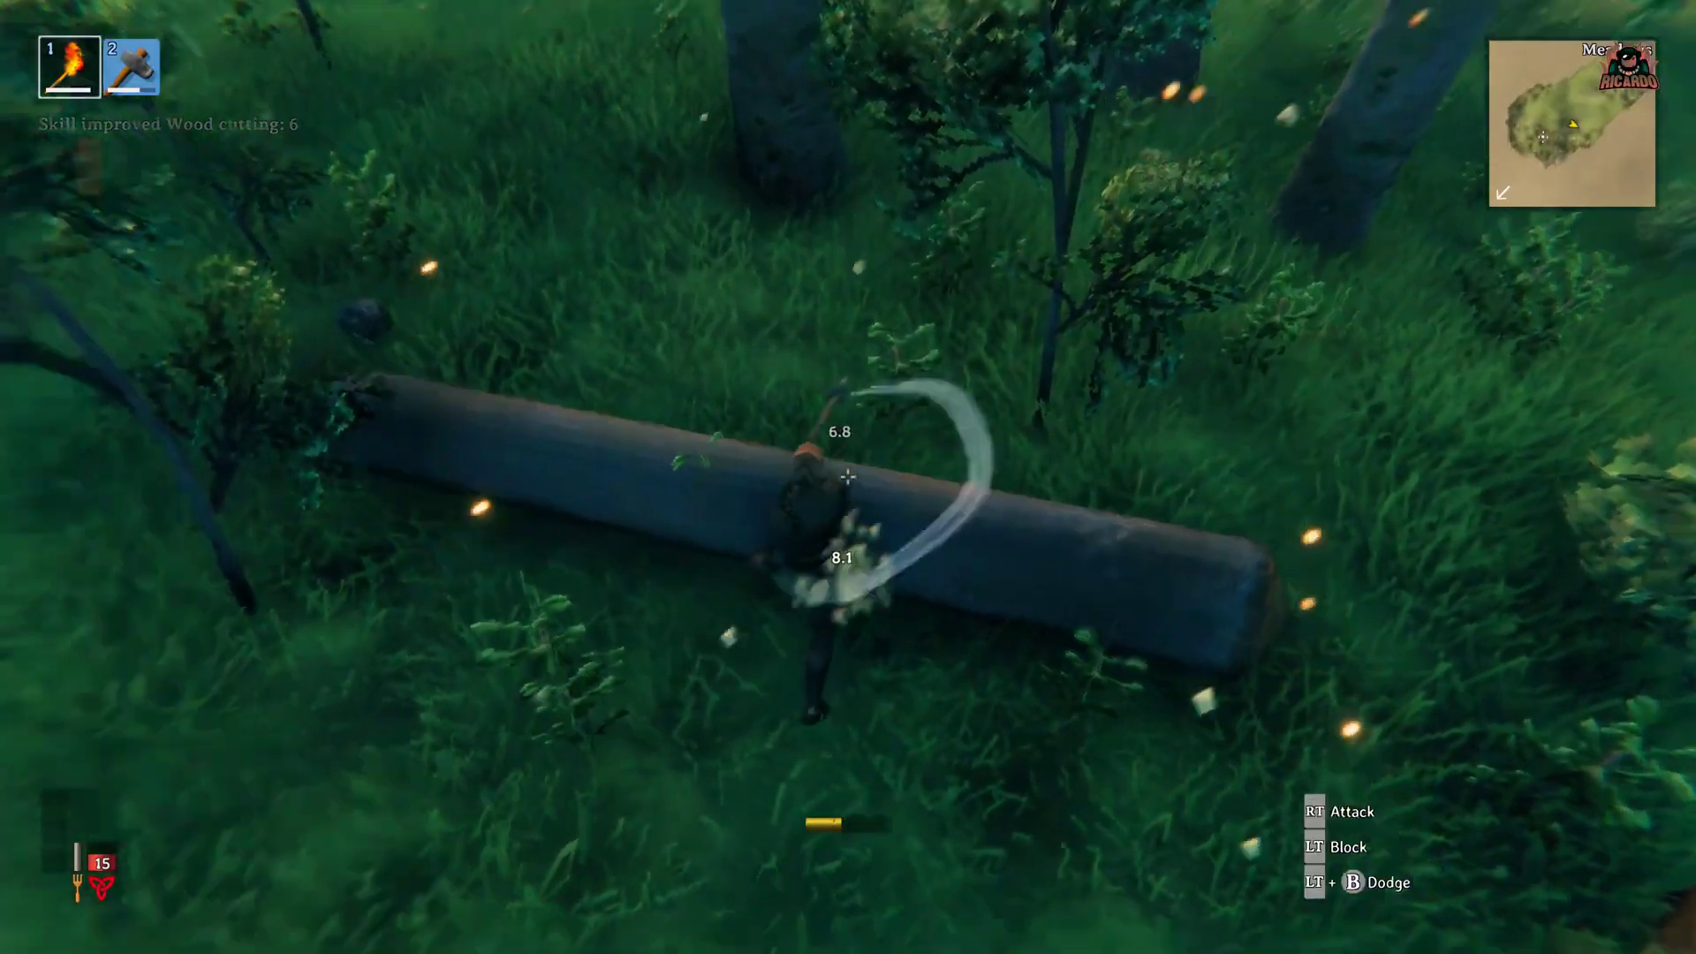
left_click(848, 477)
key("e")
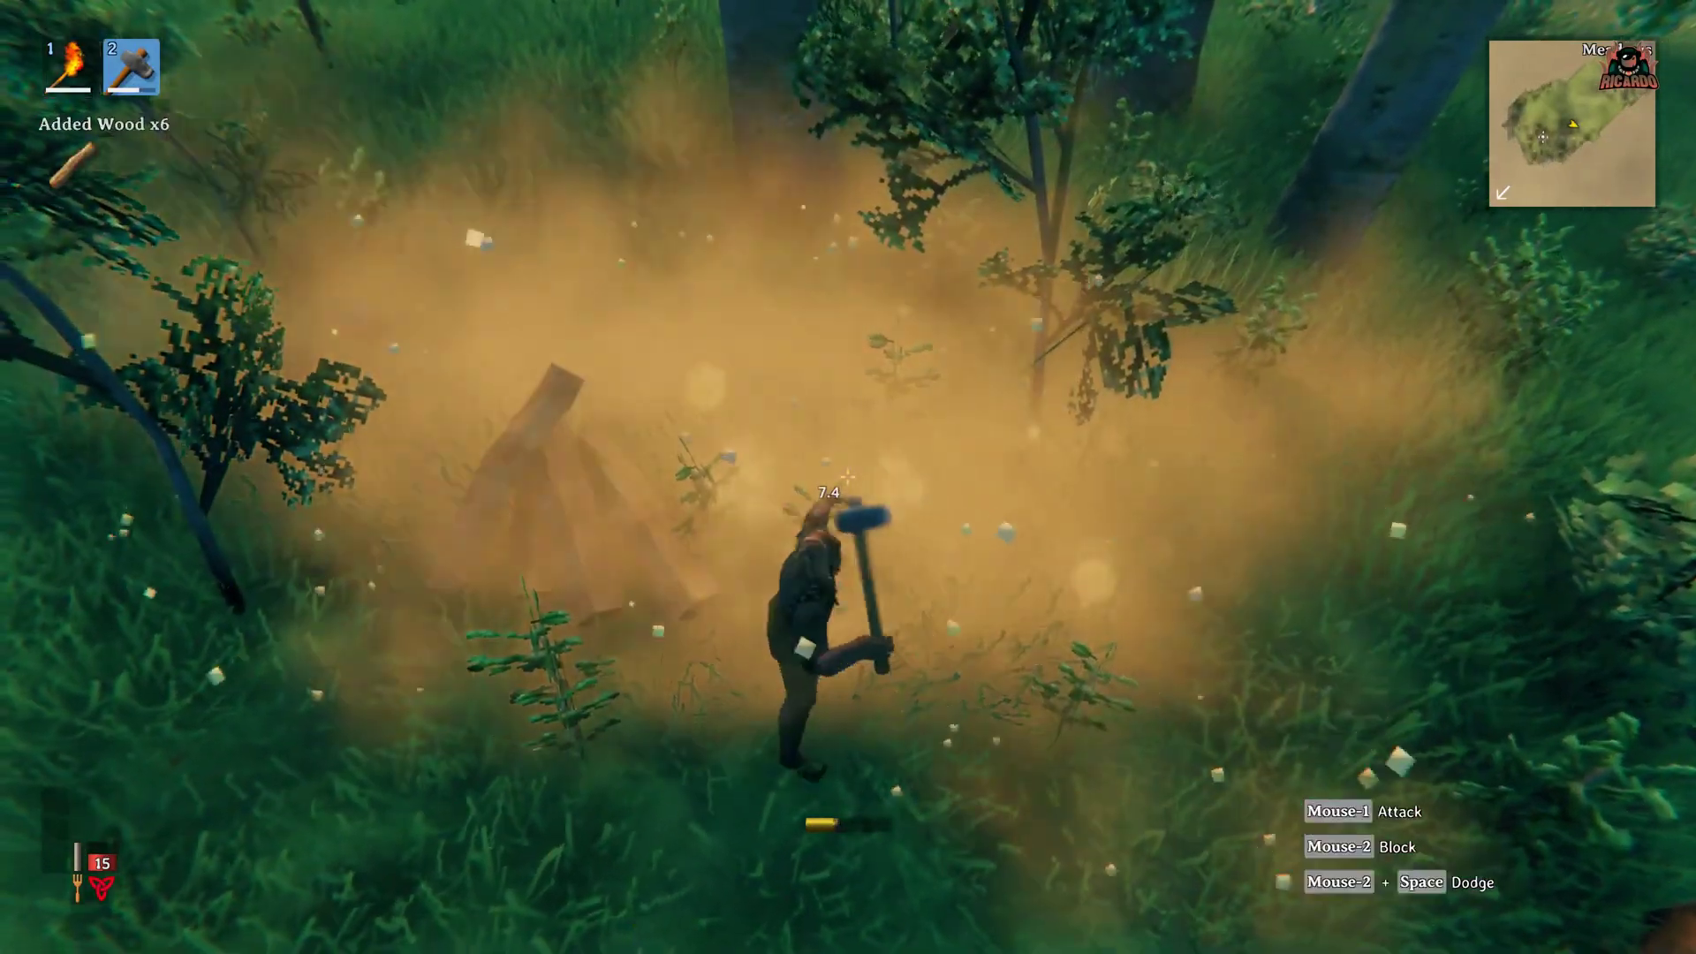
left_click(849, 477)
key("e")
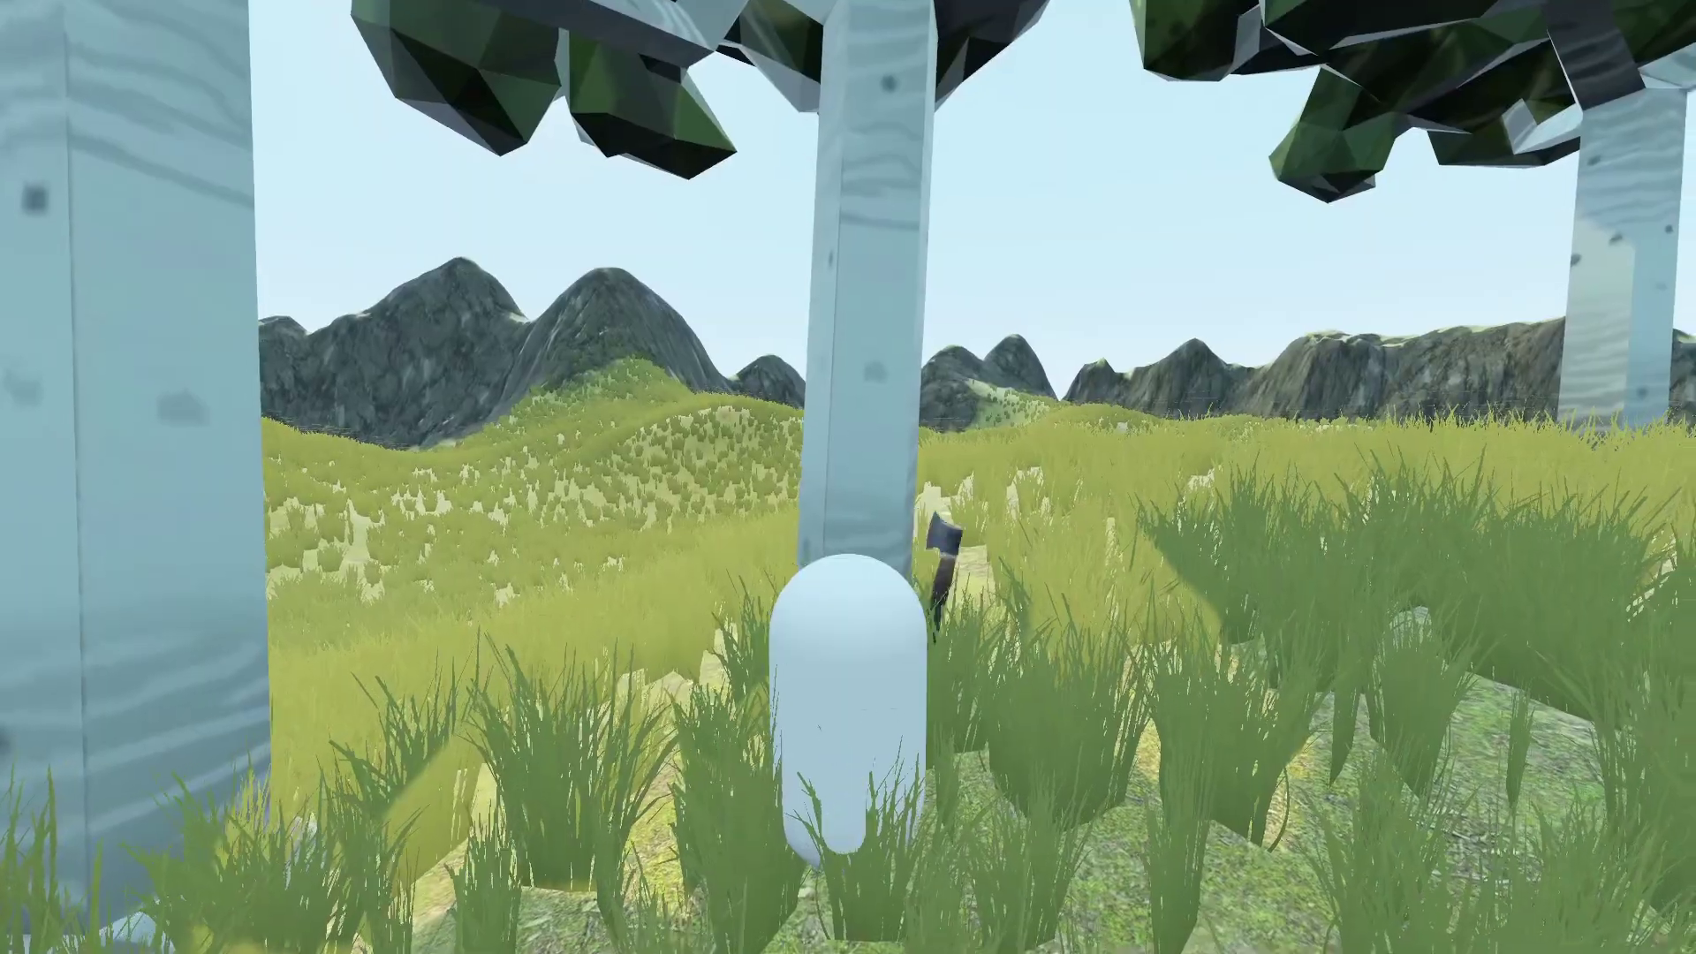
Walk the capsule player away from the trees in the running demo.
key("w")
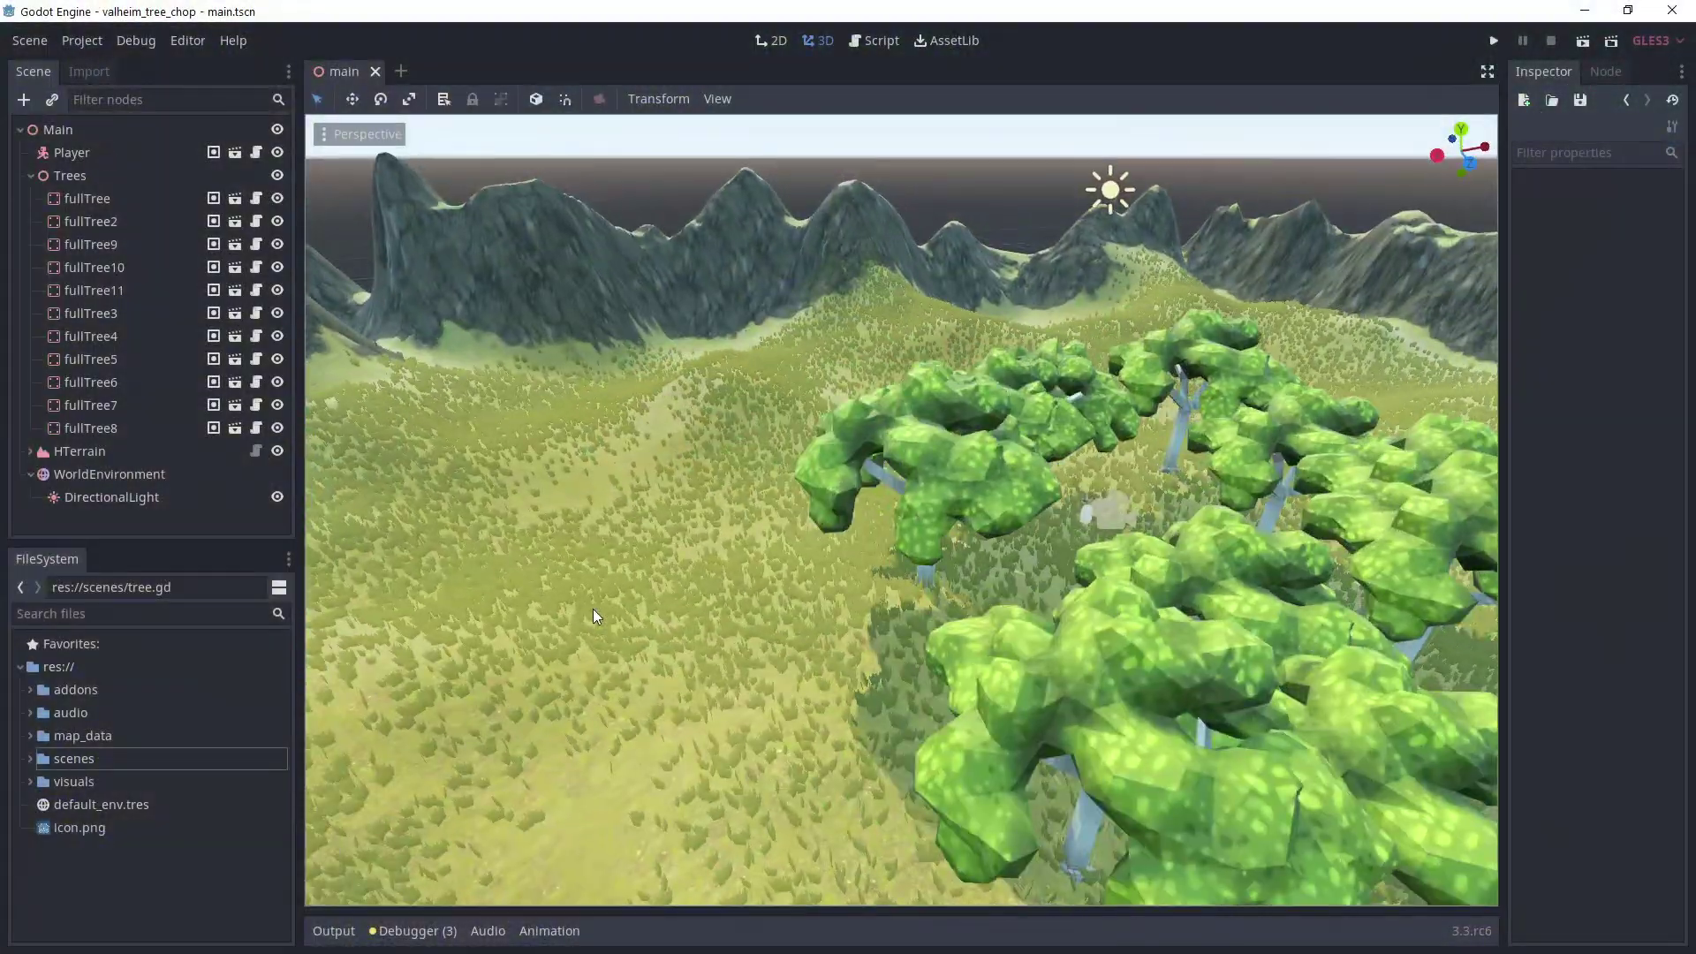
Orbit around the terrain and trees, selecting HTerrain and focusing on DirectionalLight.
middle_click_drag(592, 609, 637, 605)
scroll(1047, 586, "up", 5)
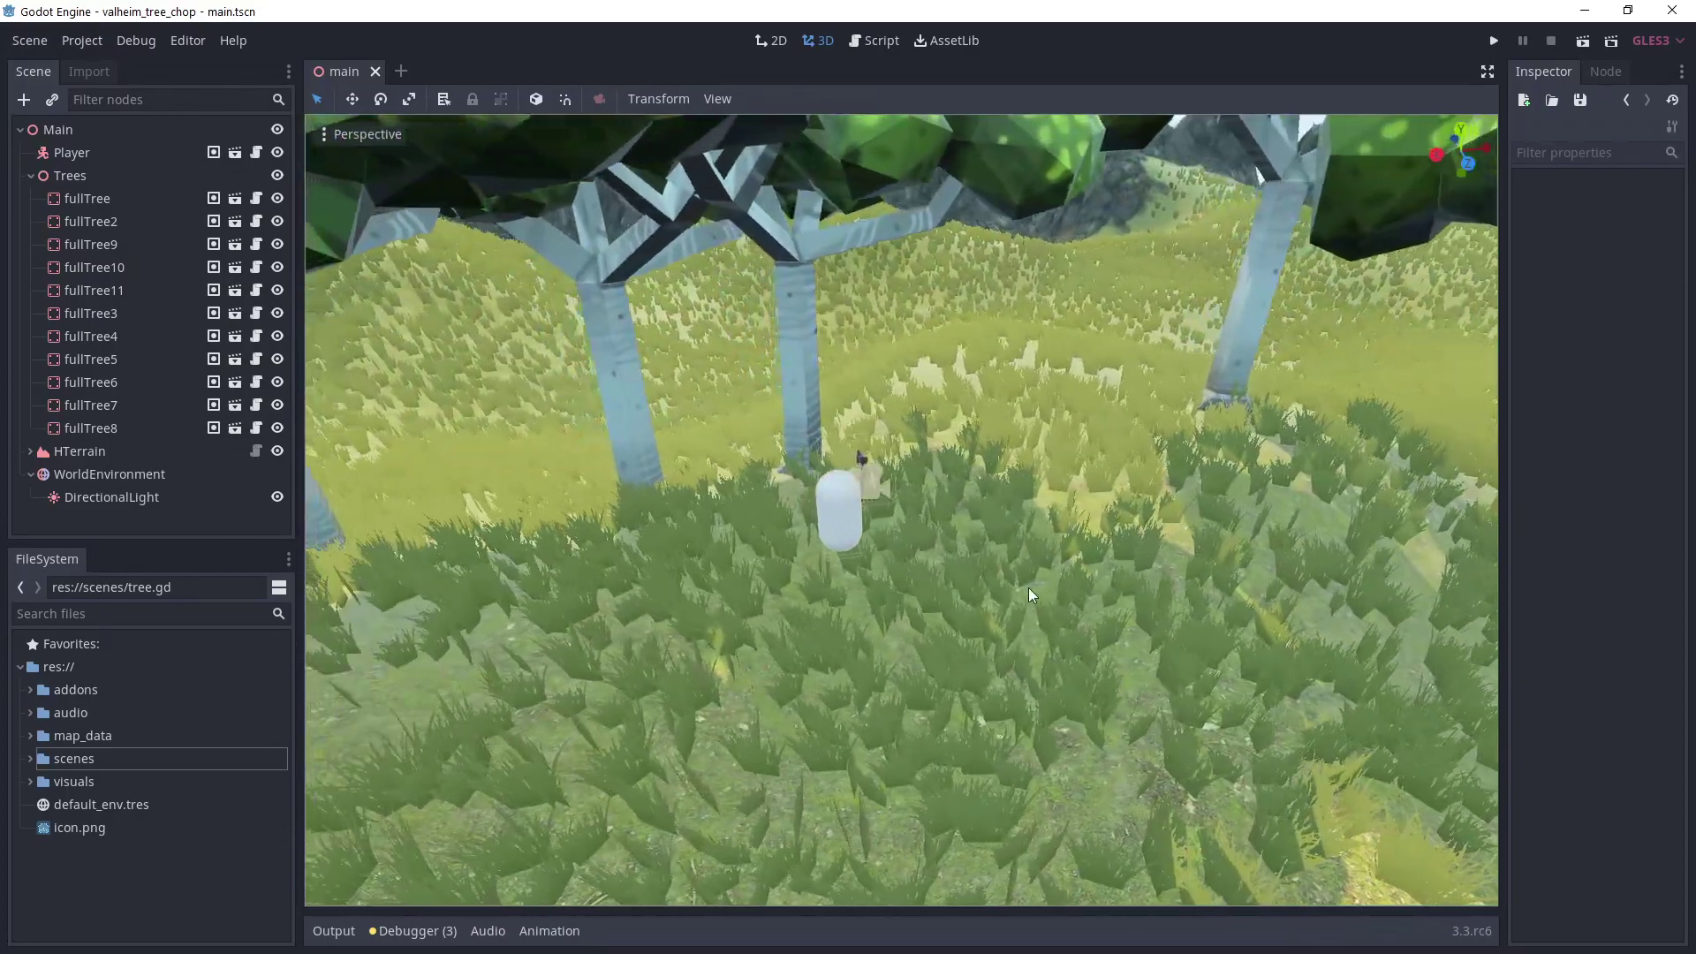
middle_click_drag(1047, 585, 1049, 589)
scroll(1048, 589, "down", 2)
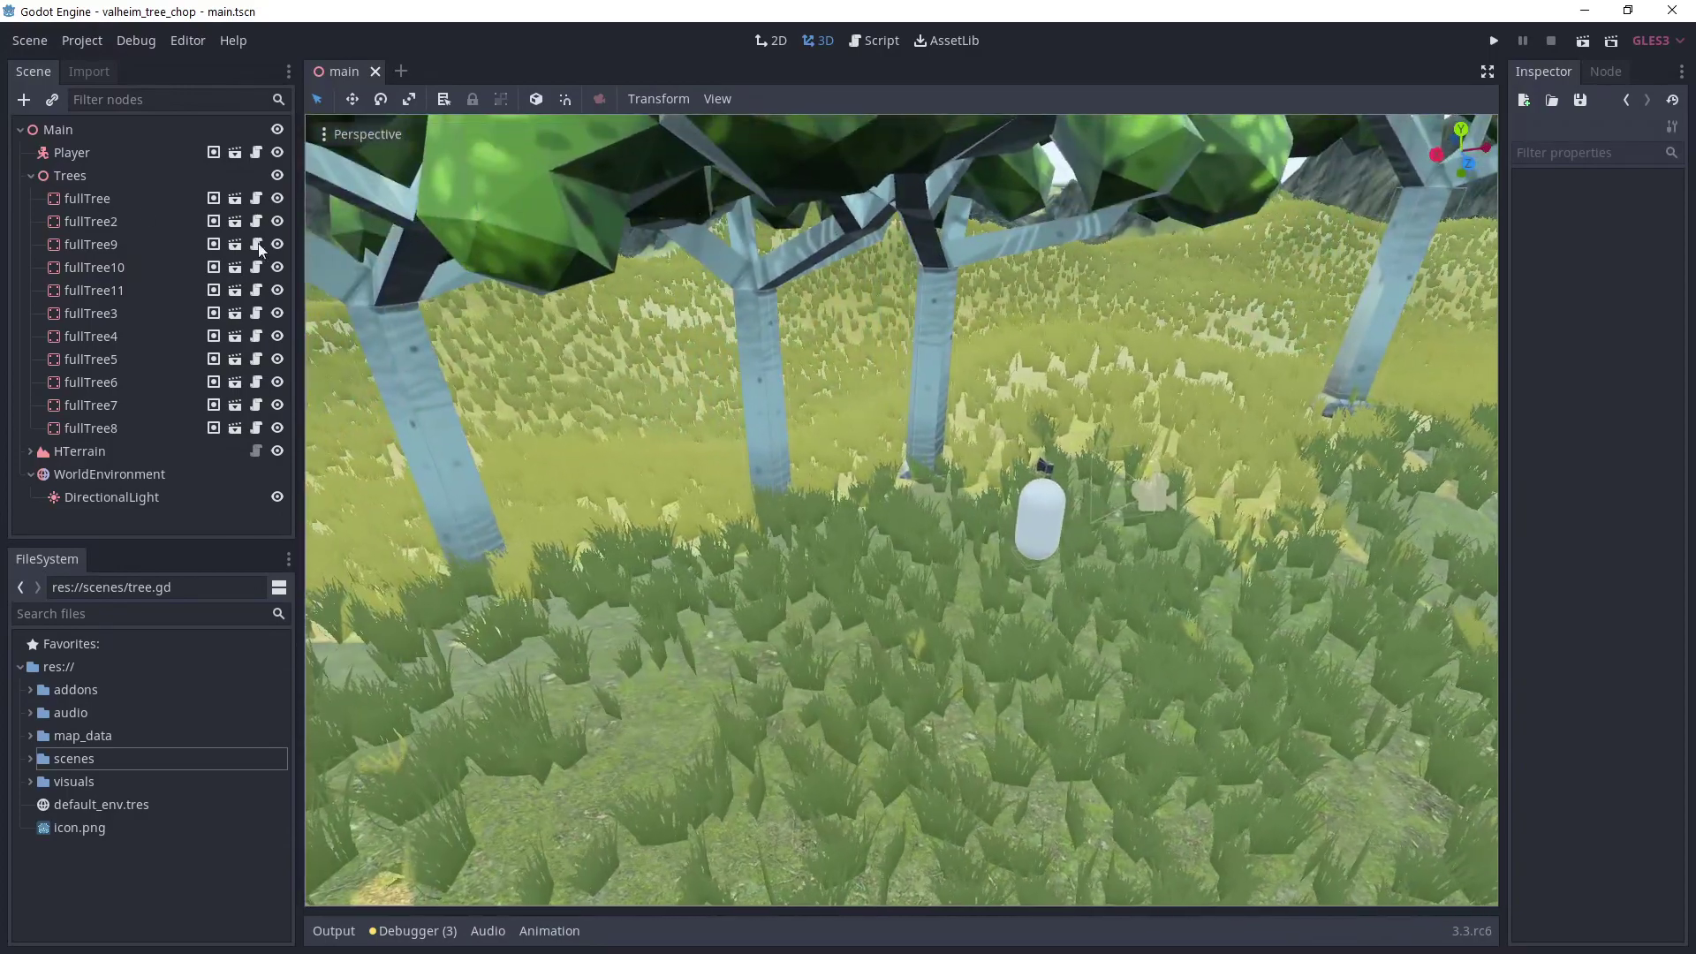
left_click(80, 450)
scroll(766, 474, "down", 5)
mouse_move(766, 475)
middle_mouse_down()
mouse_move(797, 558)
mouse_move(986, 557)
mouse_move(811, 556)
mouse_move(916, 556)
middle_mouse_up()
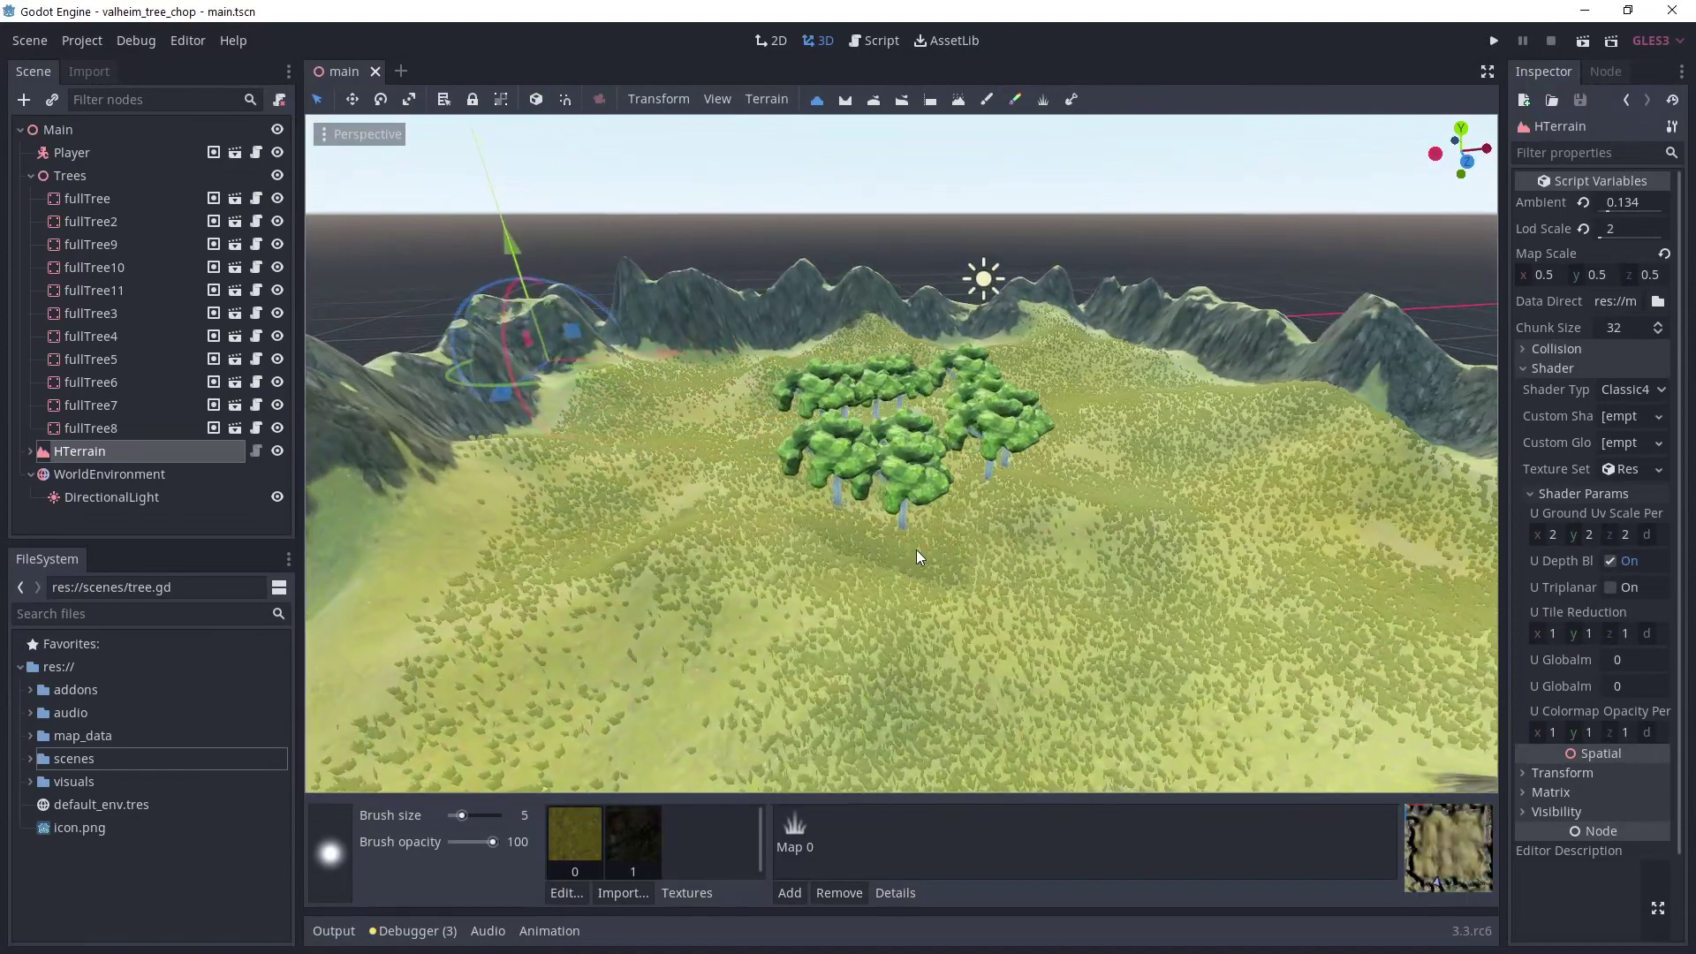
double_click(134, 498)
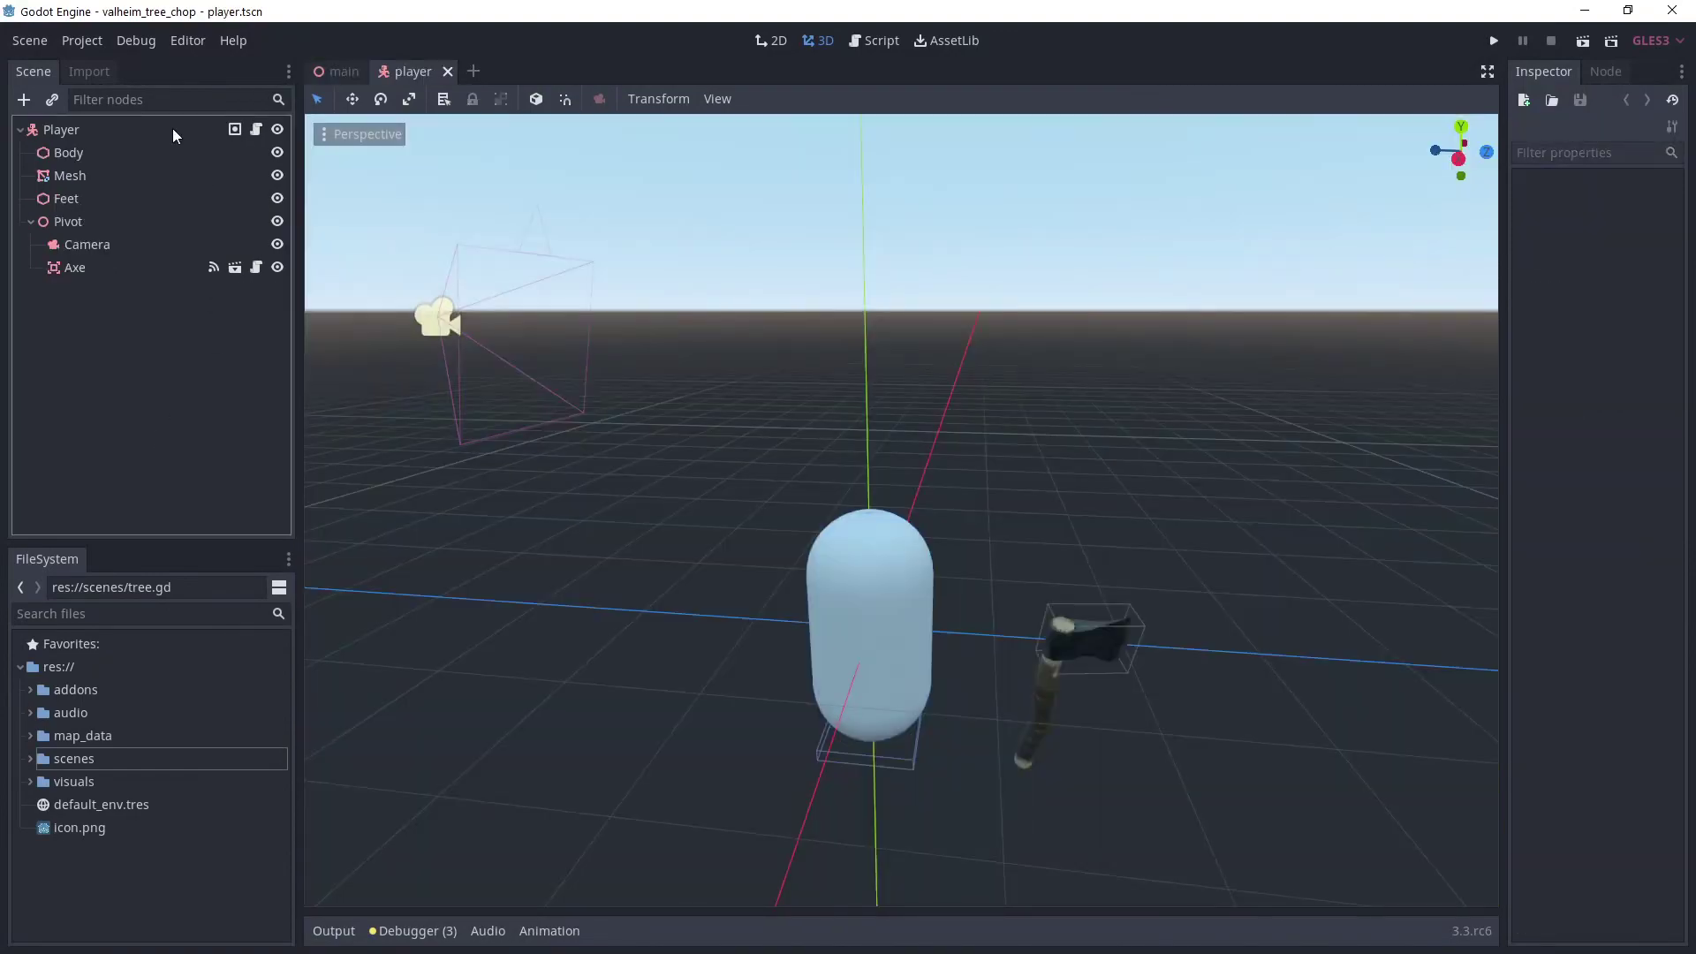
Inspect the Player root, Body shape, Mesh and Feet shape, then select Pivot.
left_click(168, 130)
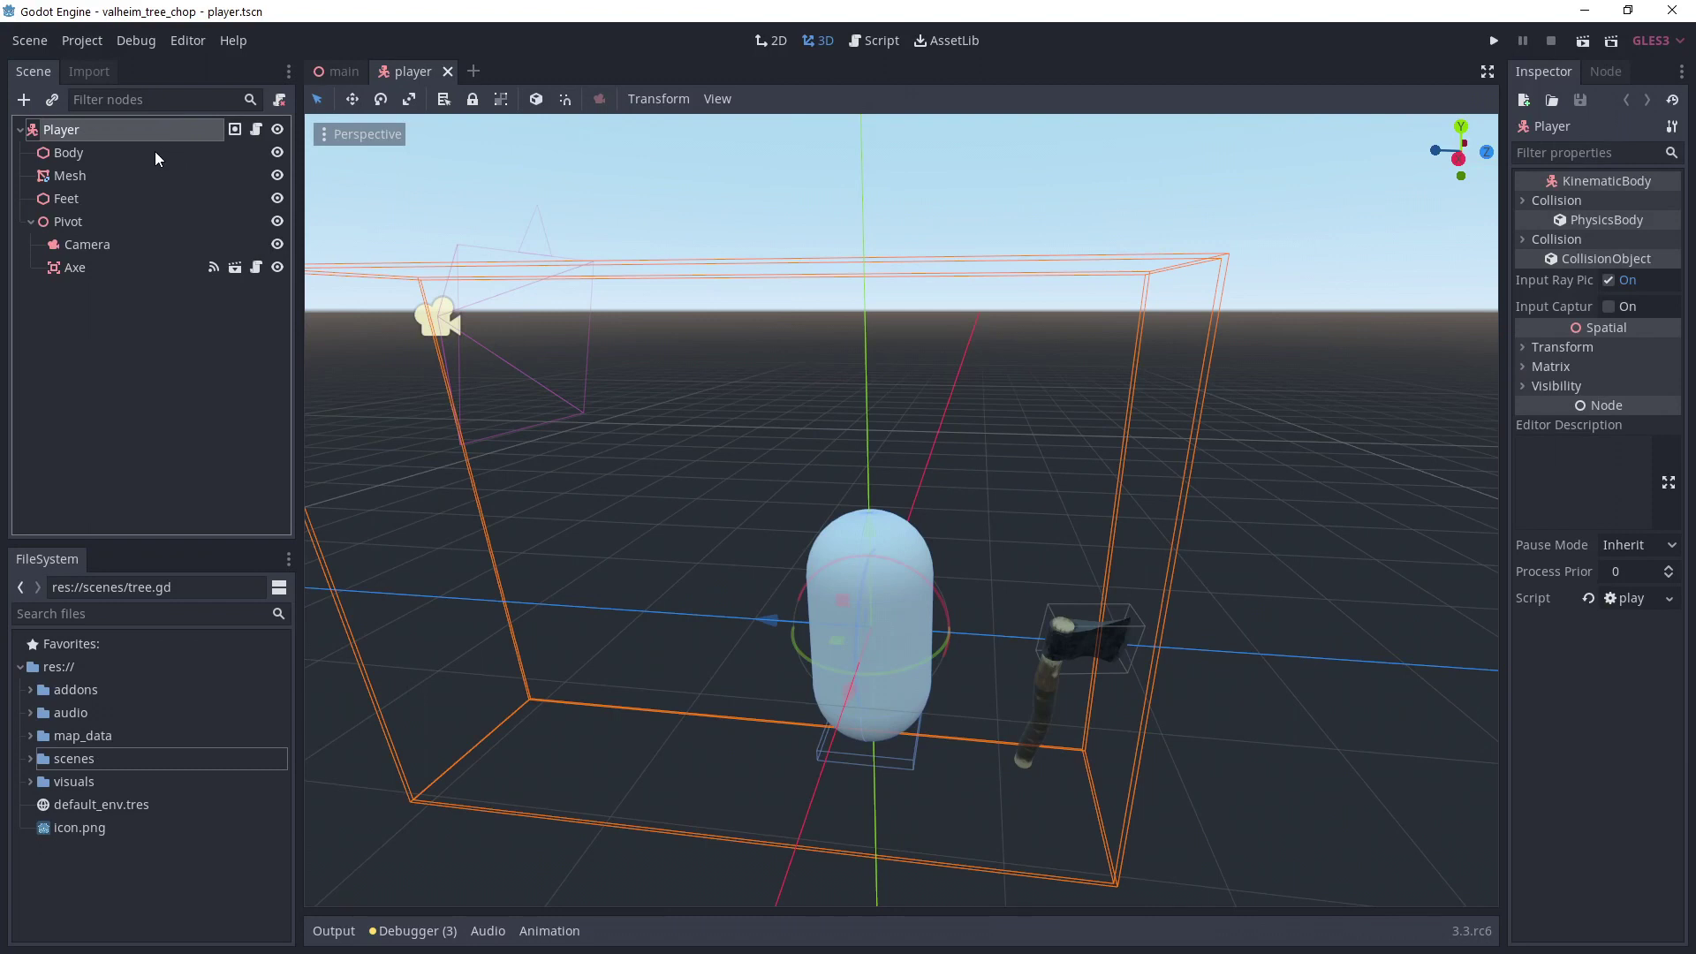
left_click(153, 156)
left_click(142, 177)
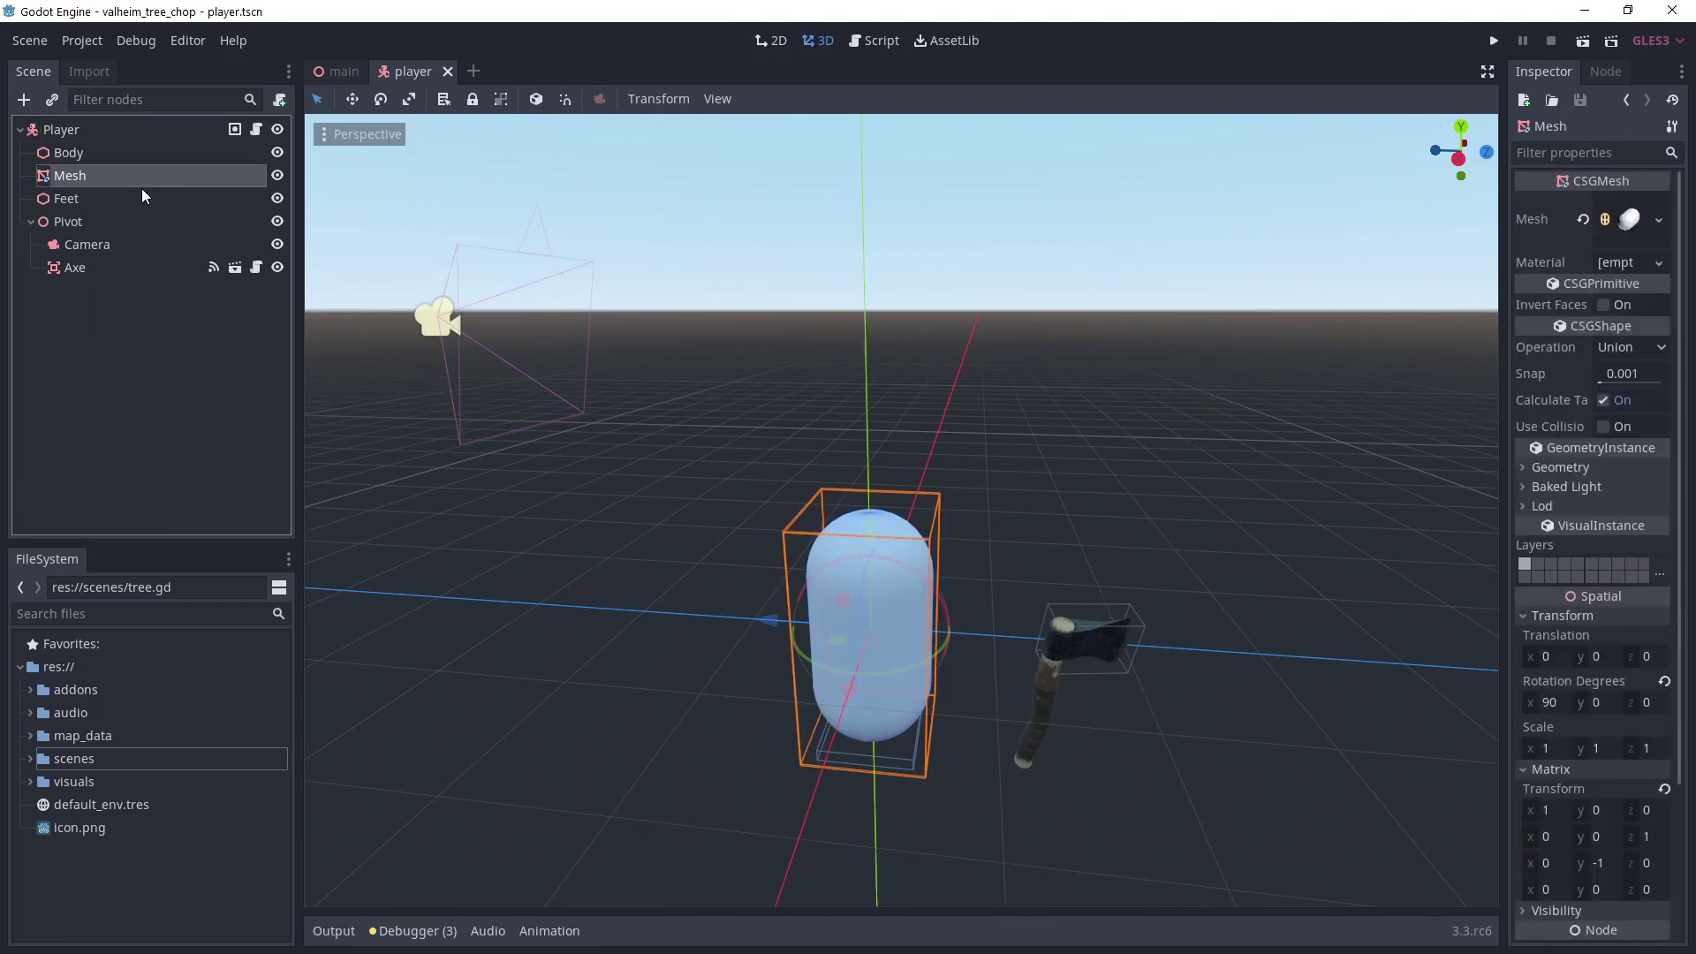
left_click(190, 204)
left_click(175, 223)
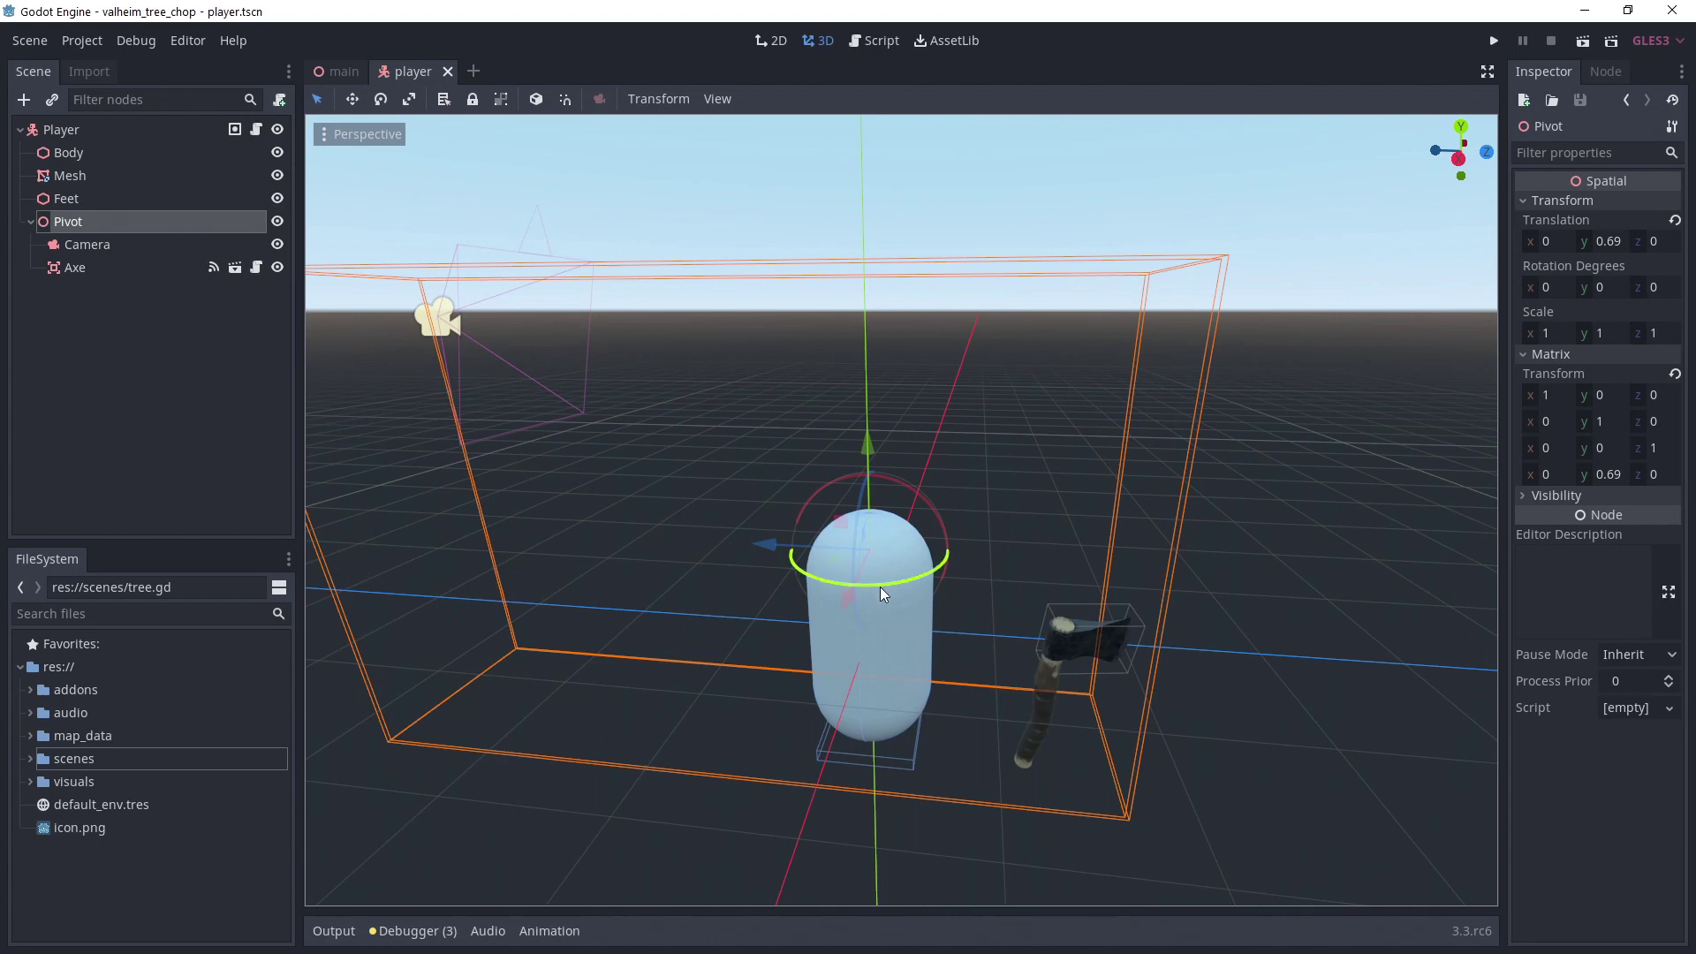
Rotate the Pivot and cancel it, inspect the Camera, and select the Axe instance.
mouse_move(880, 587)
left_mouse_down()
mouse_move(865, 590)
mouse_move(898, 587)
left_mouse_up()
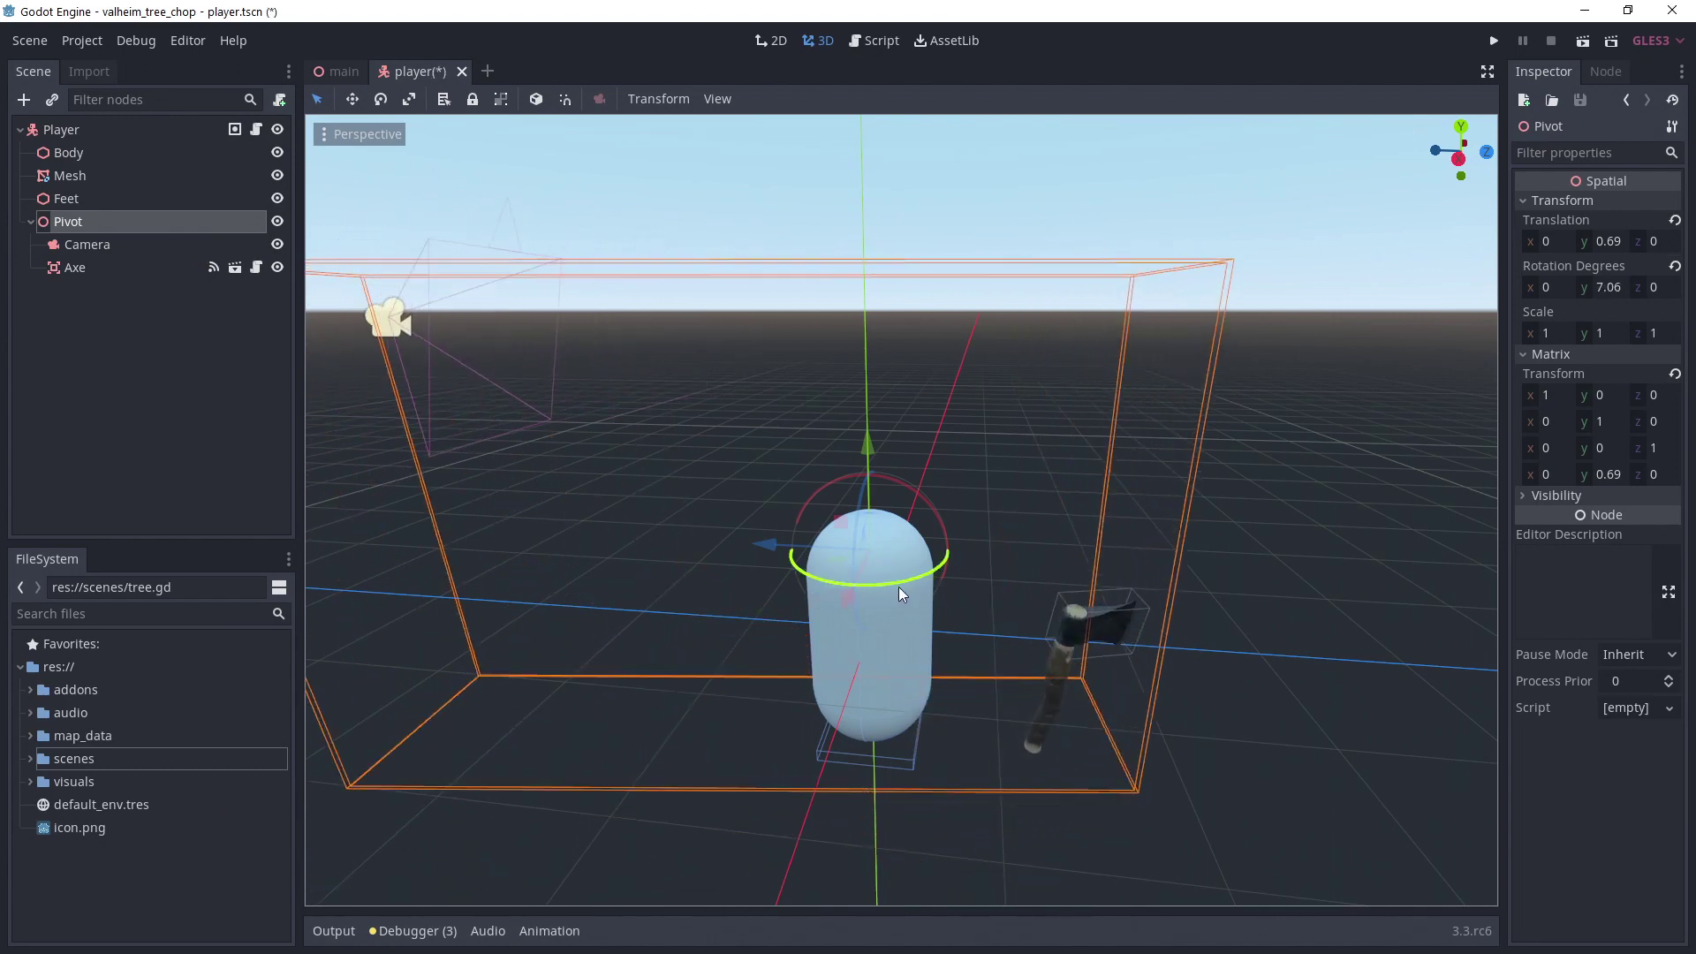
right_click(909, 595)
left_click(93, 245)
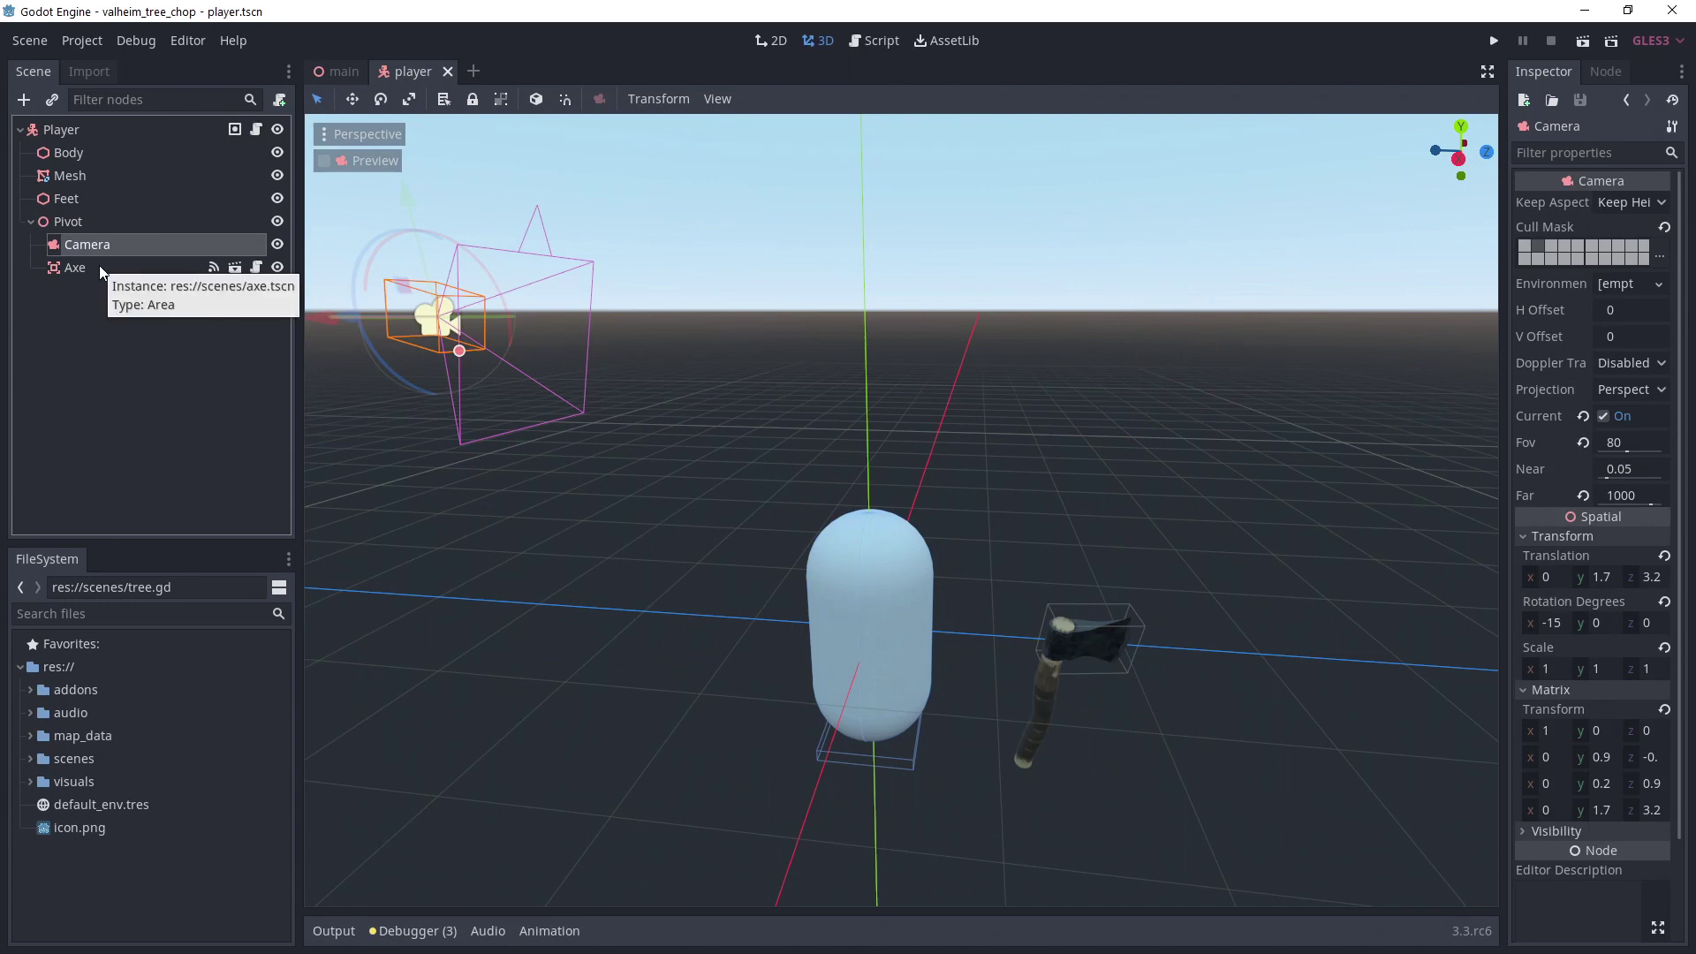
left_click(99, 266)
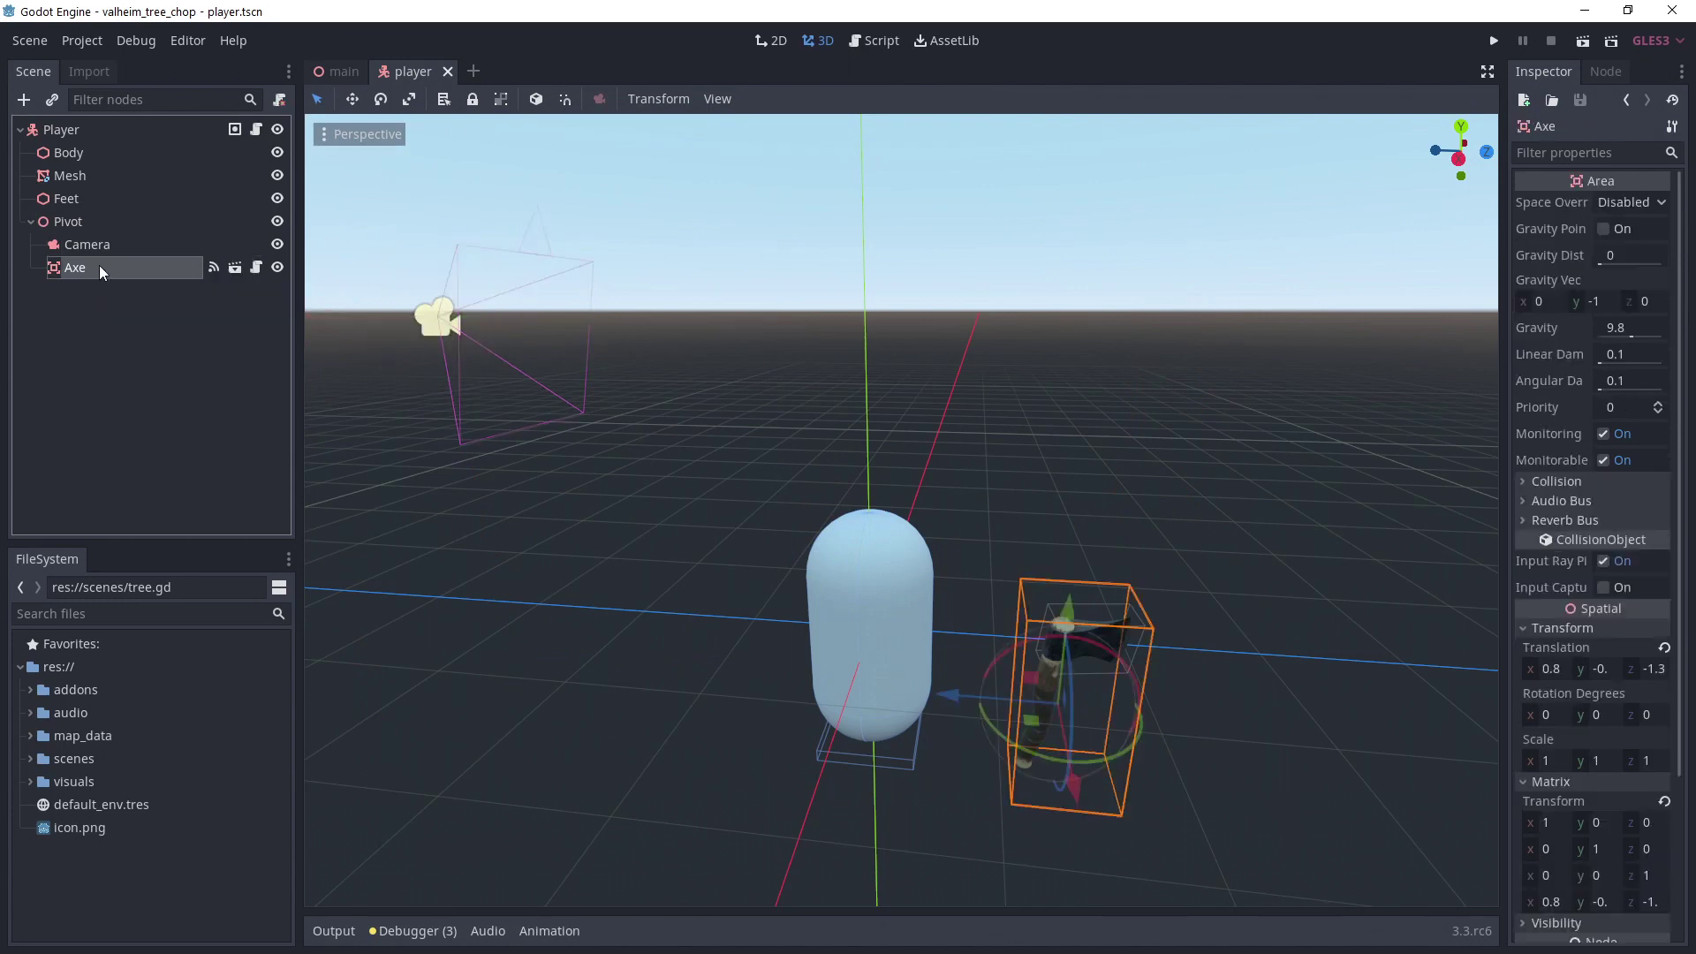
Open the axe scene, inspect its model and CollisionShape, and play the 'chop' animation.
left_click(234, 266)
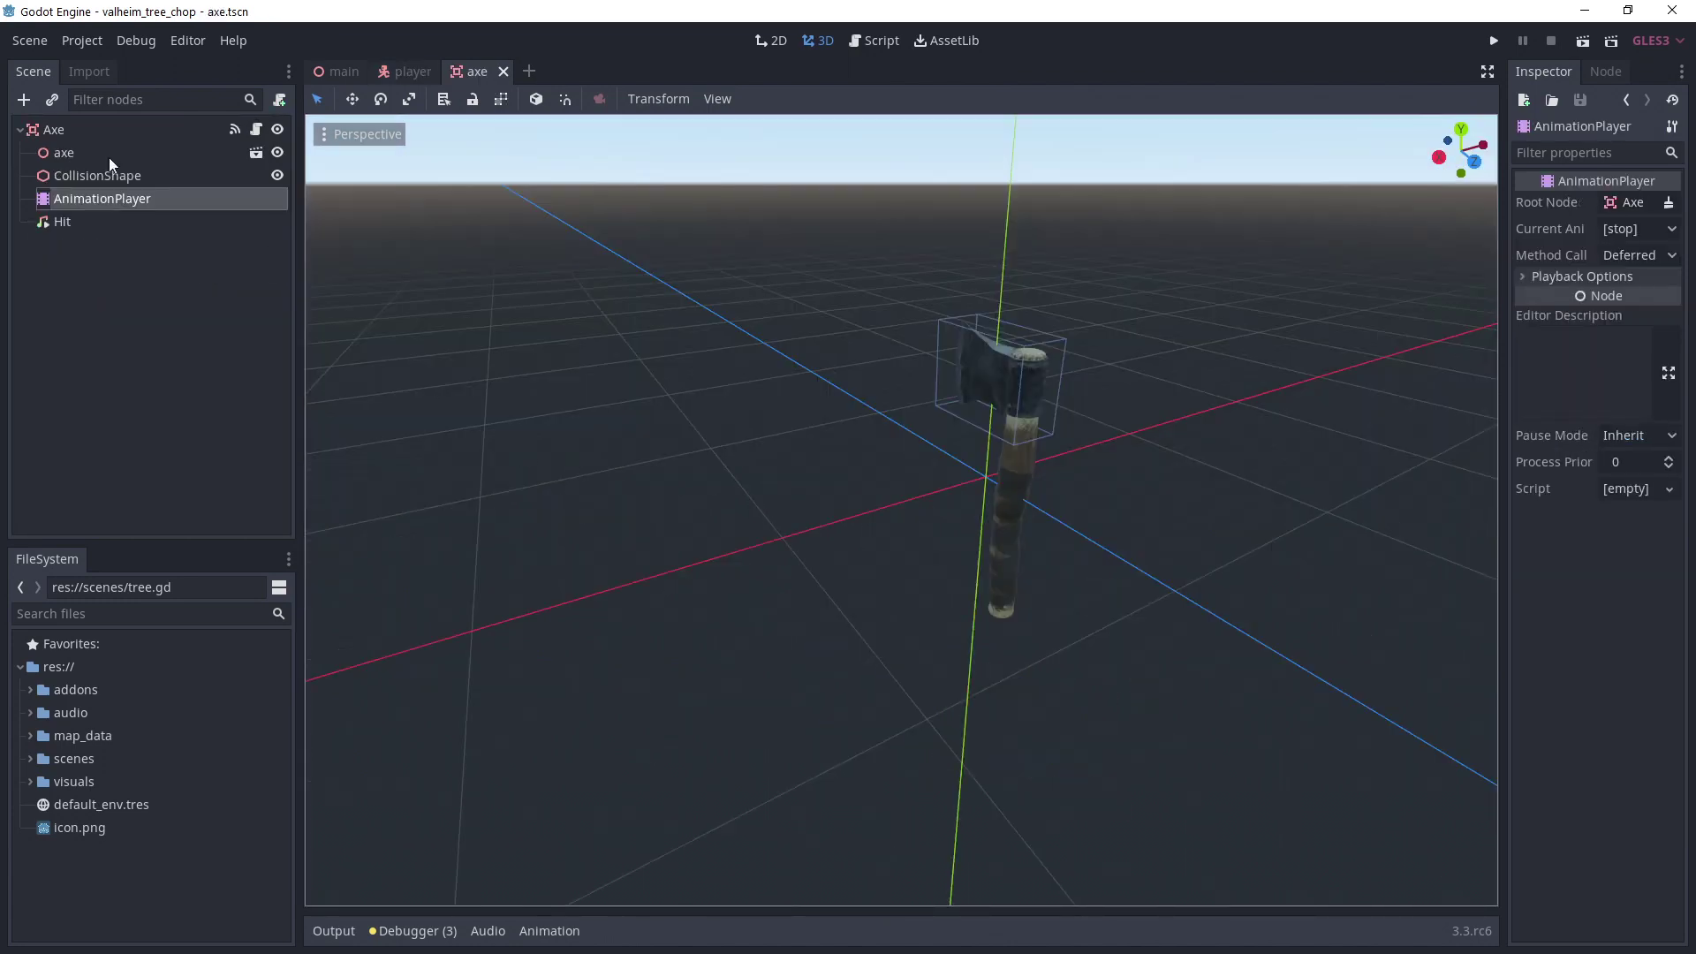
left_click(119, 130)
left_click(125, 153)
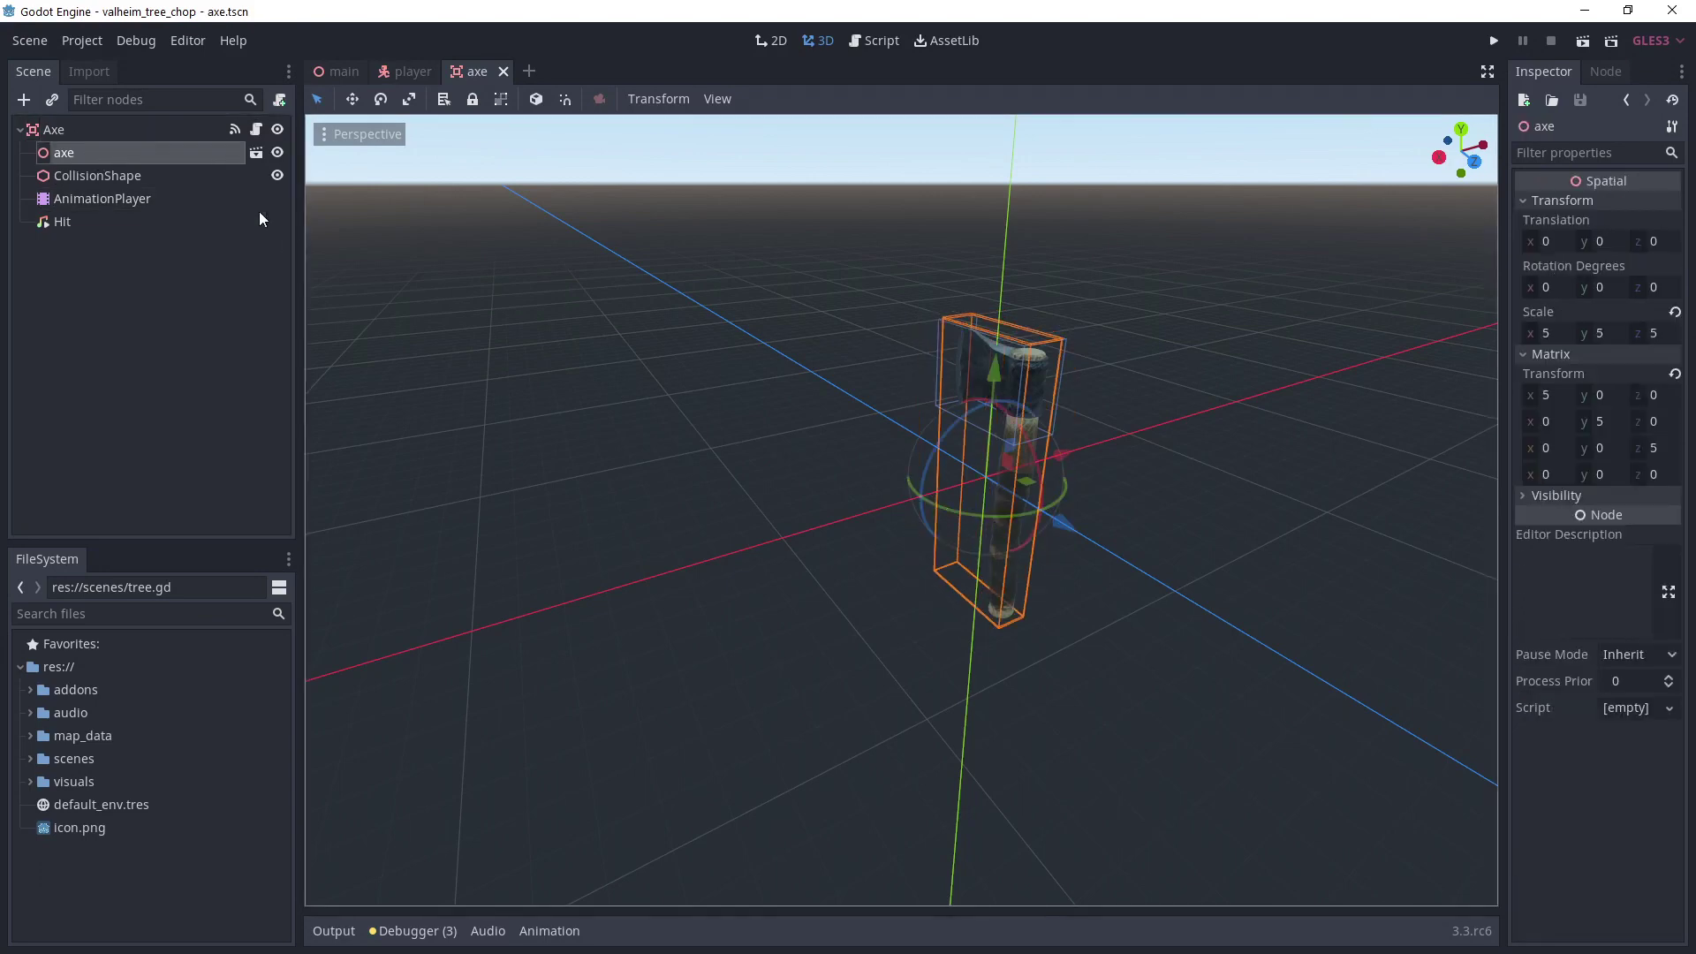
left_click(160, 177)
left_click(101, 198)
left_click(433, 736)
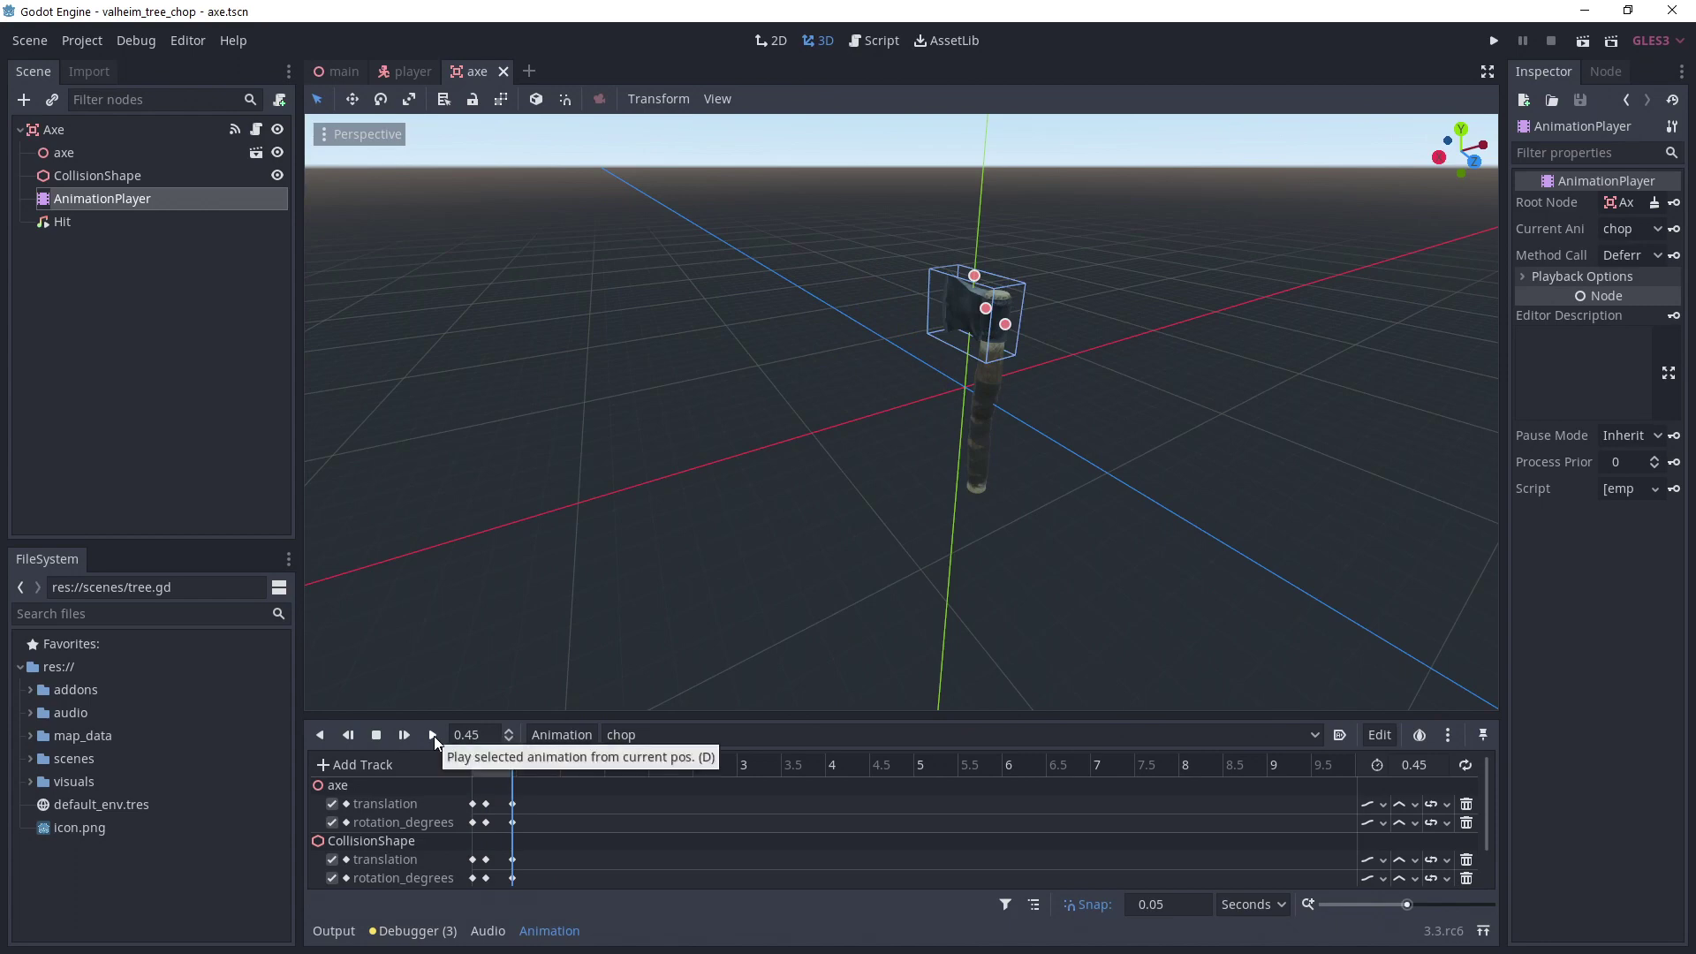
In axe.gd, review axe_damage, can_chop, the Tree group check and take_damage call.
left_click(874, 40)
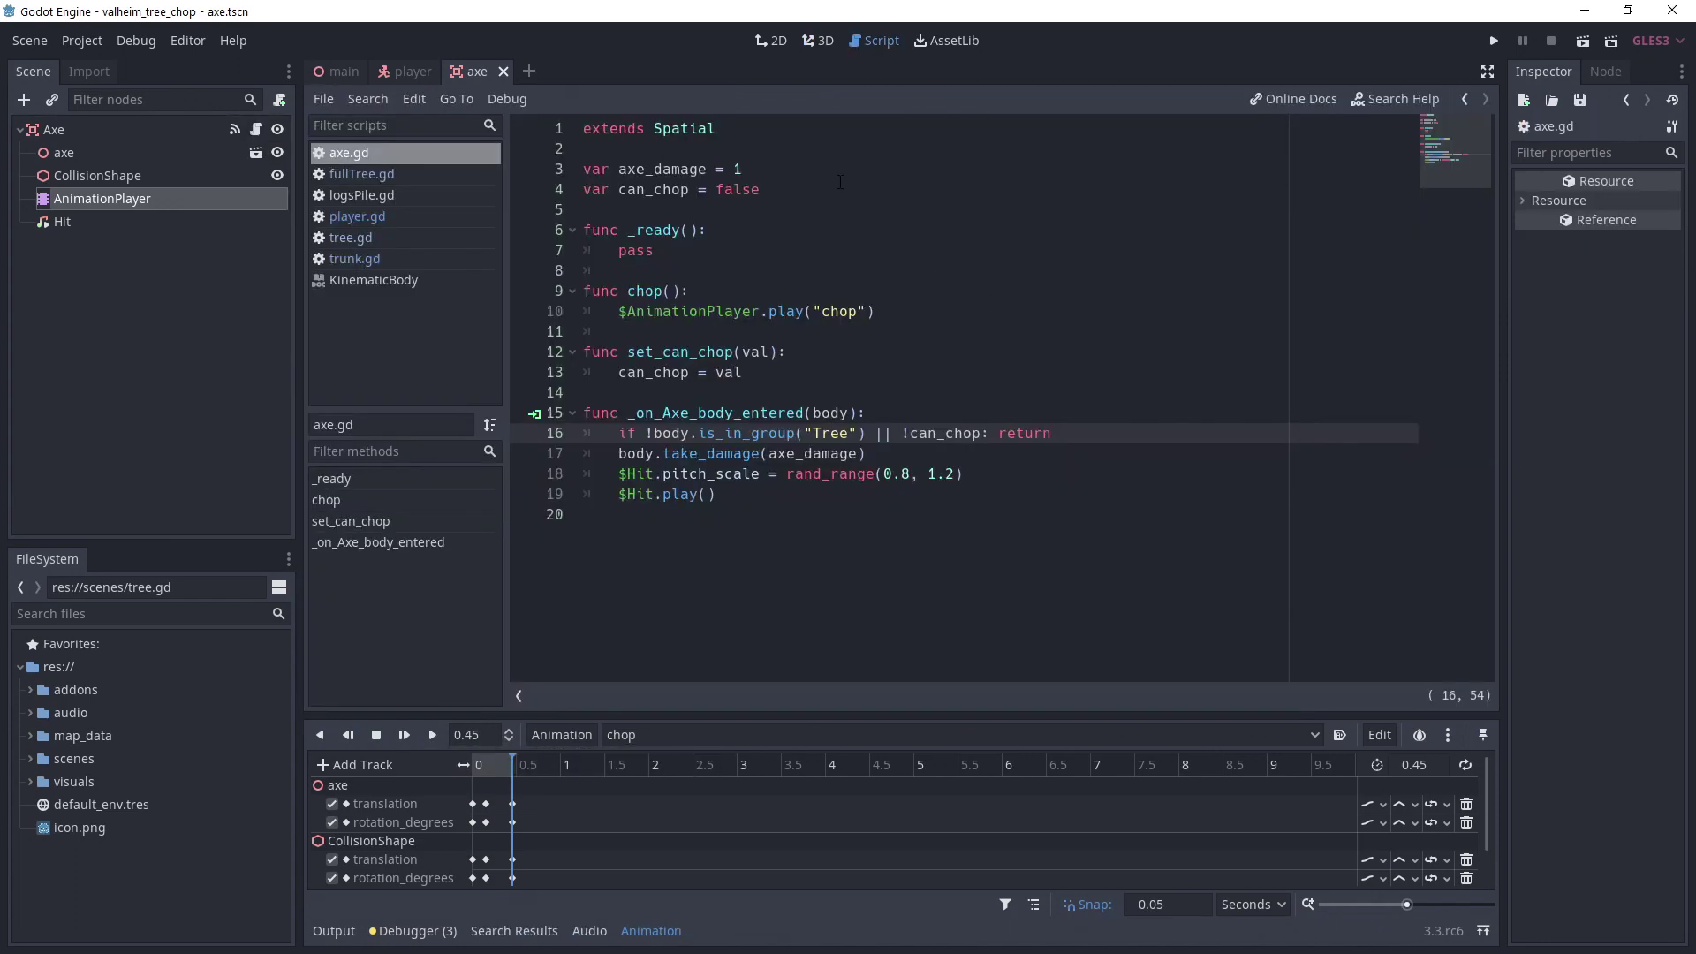
key("Up")
key("Up")
key("Up")
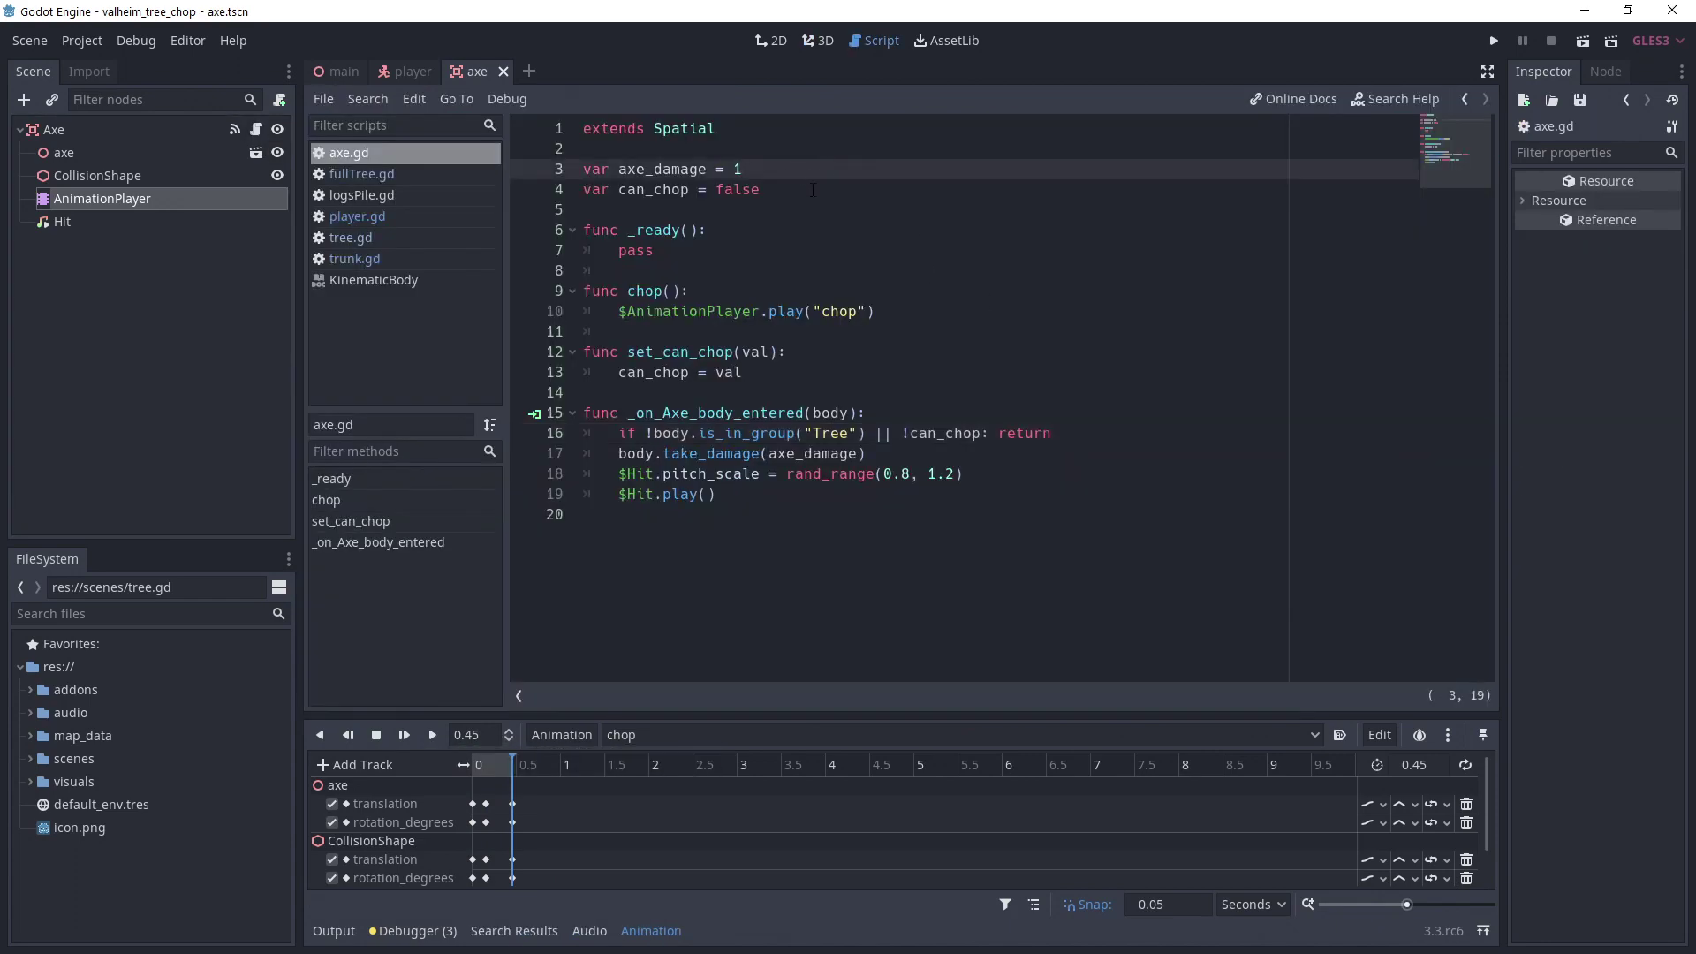
left_click(831, 195)
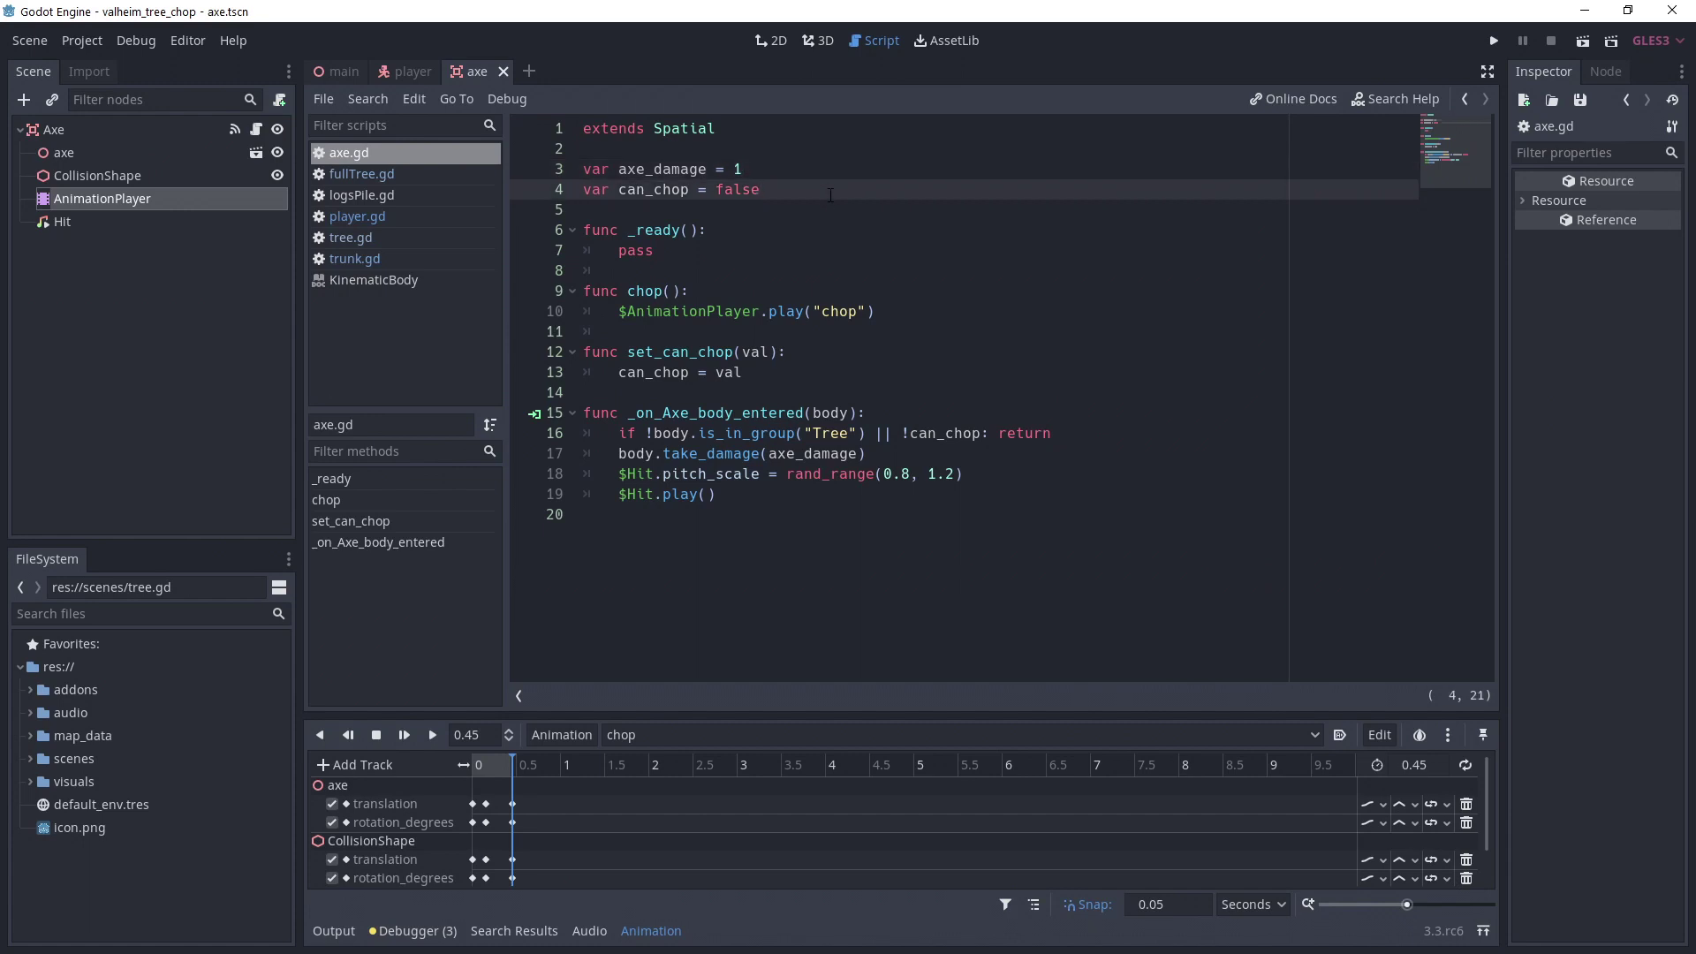
left_click(1082, 436)
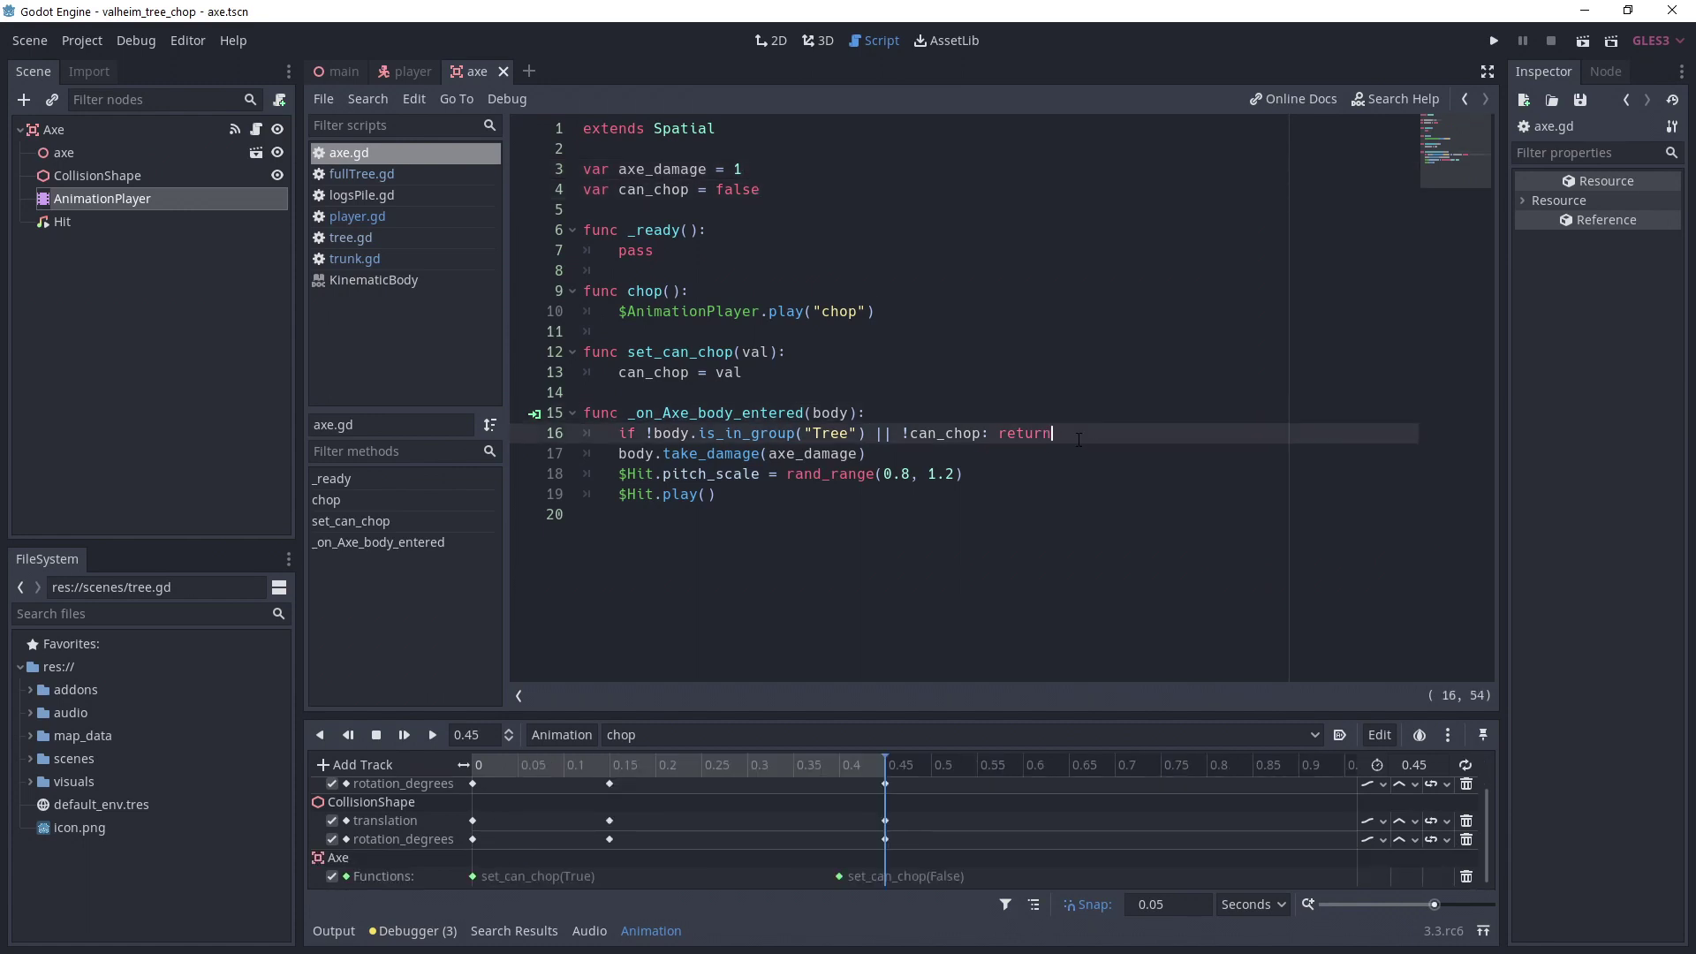
left_click(994, 454)
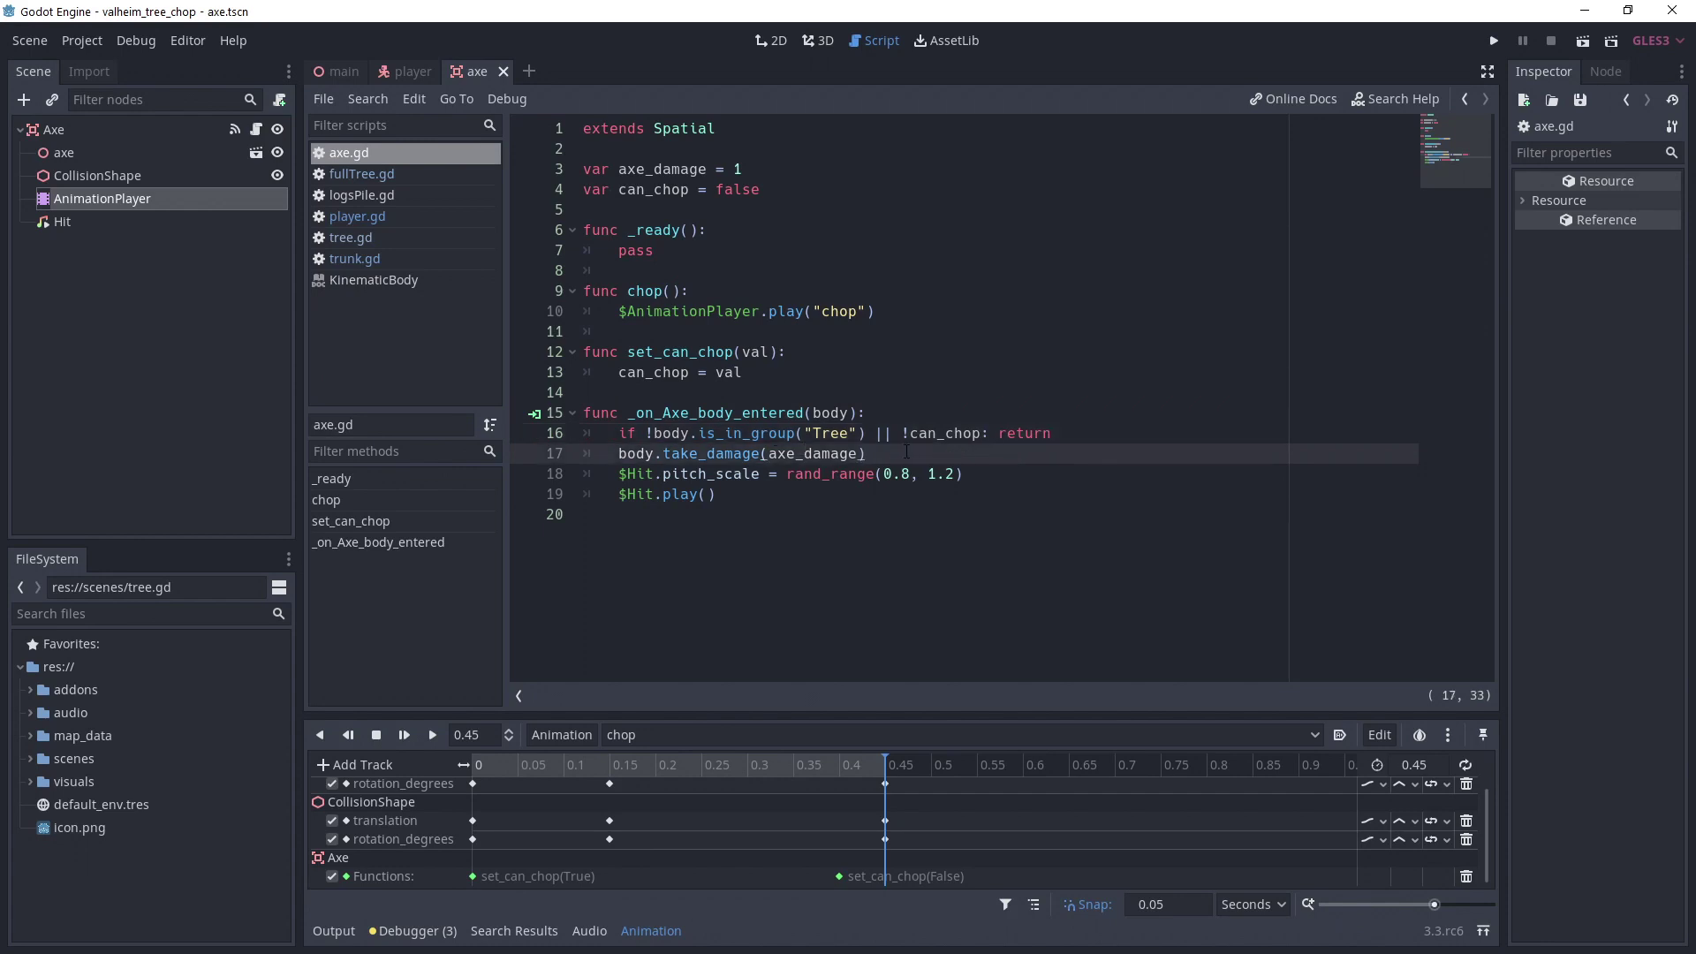
Review the random hit-sound pitch, sound playback, set_can_chop track and chop animation call.
left_click(1017, 473)
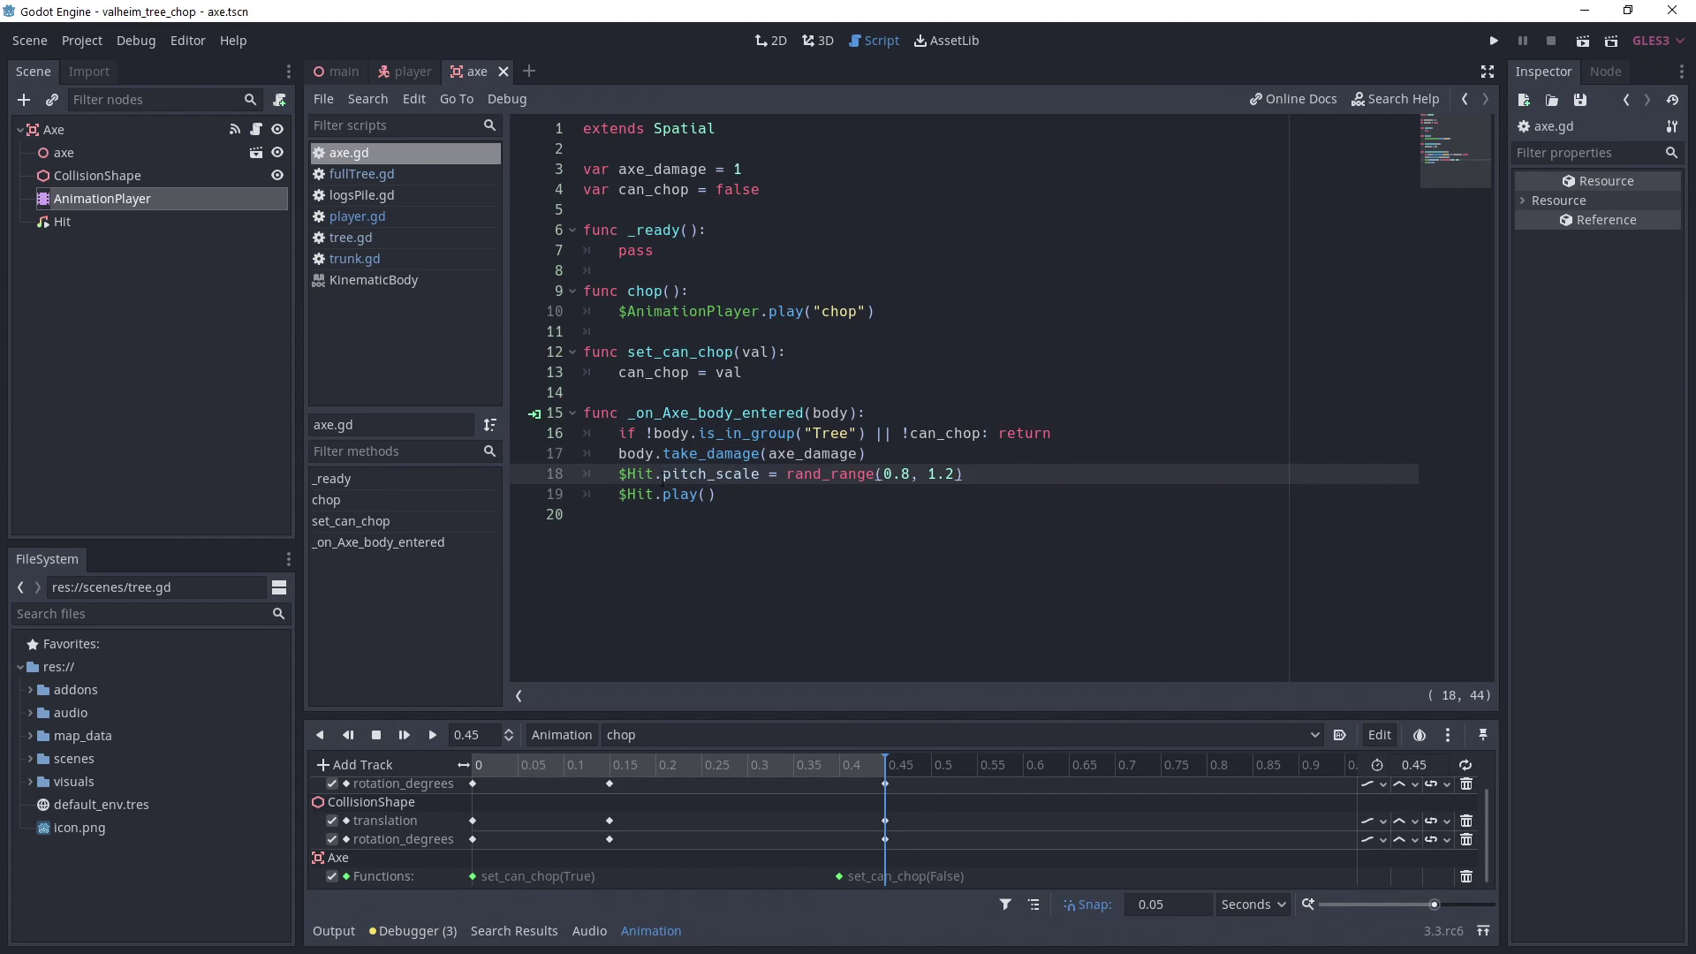
left_click(793, 494)
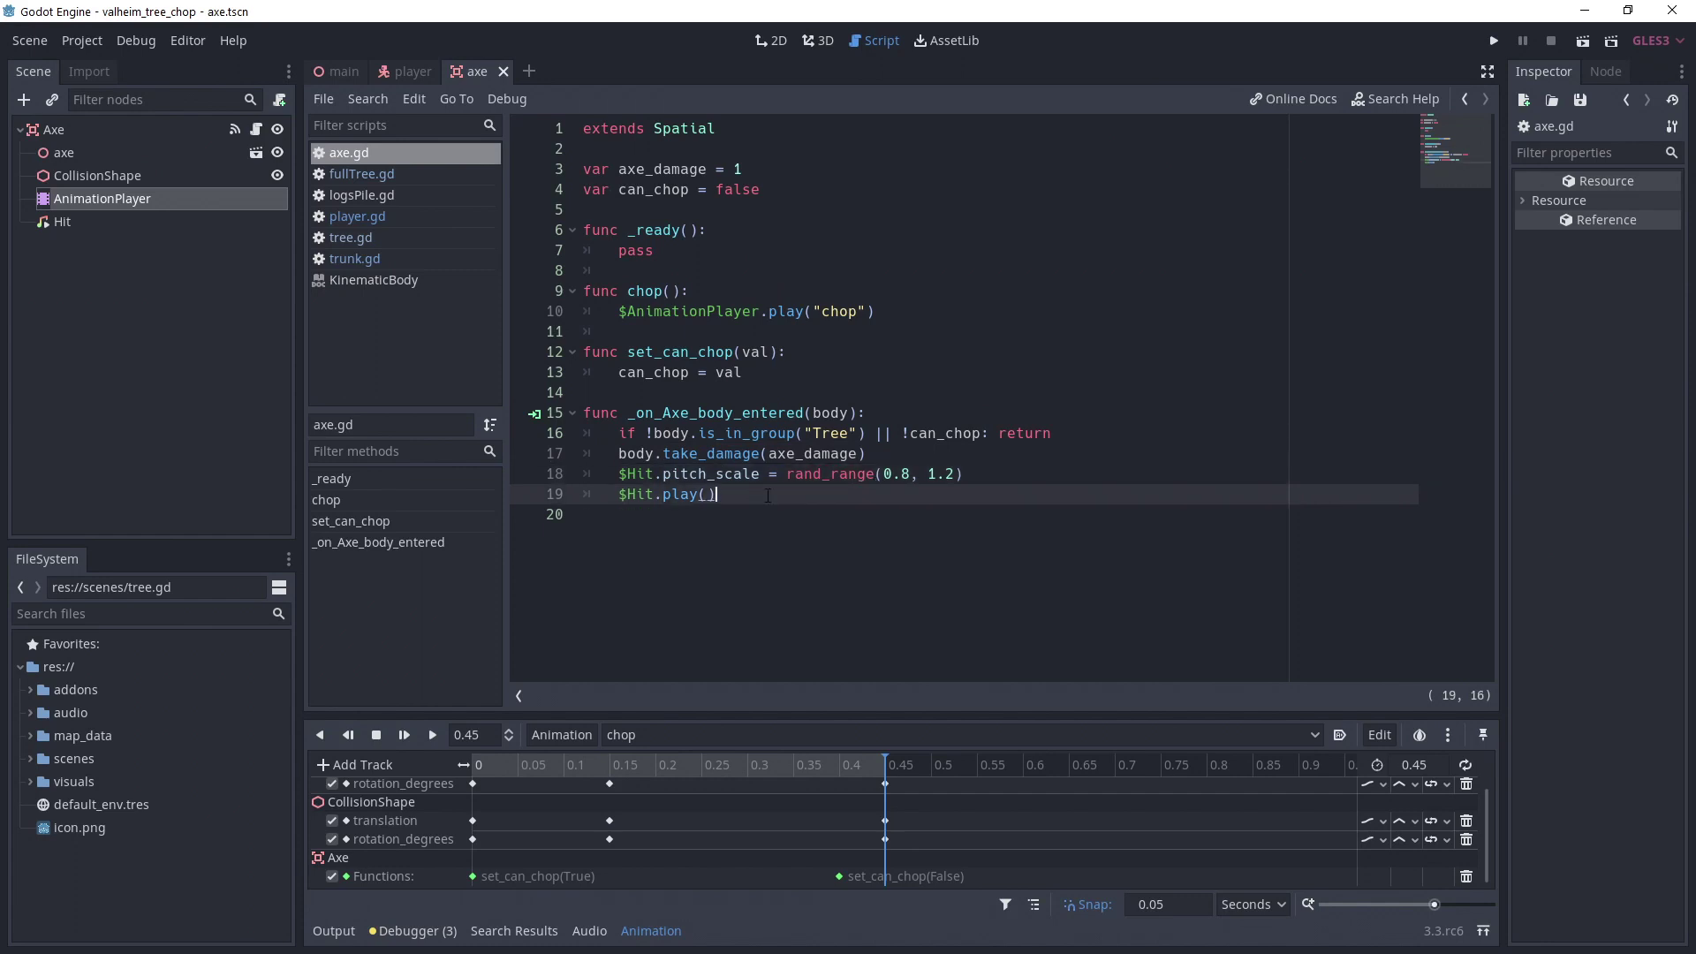
left_click(750, 373)
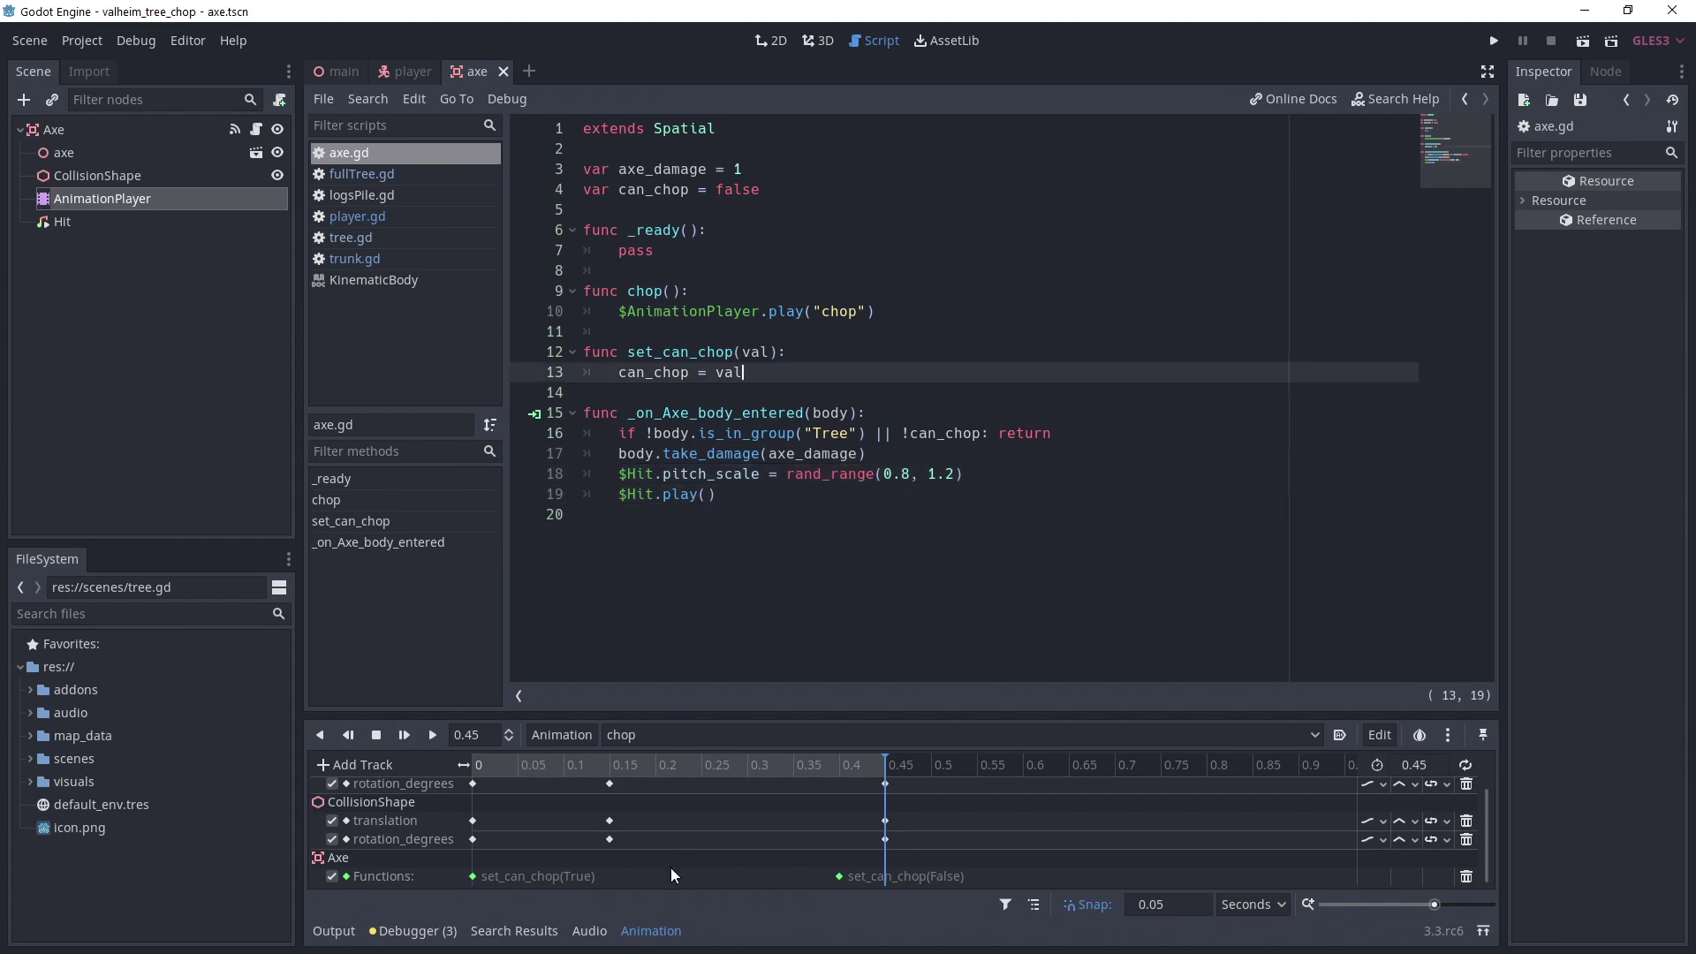
left_click(521, 879)
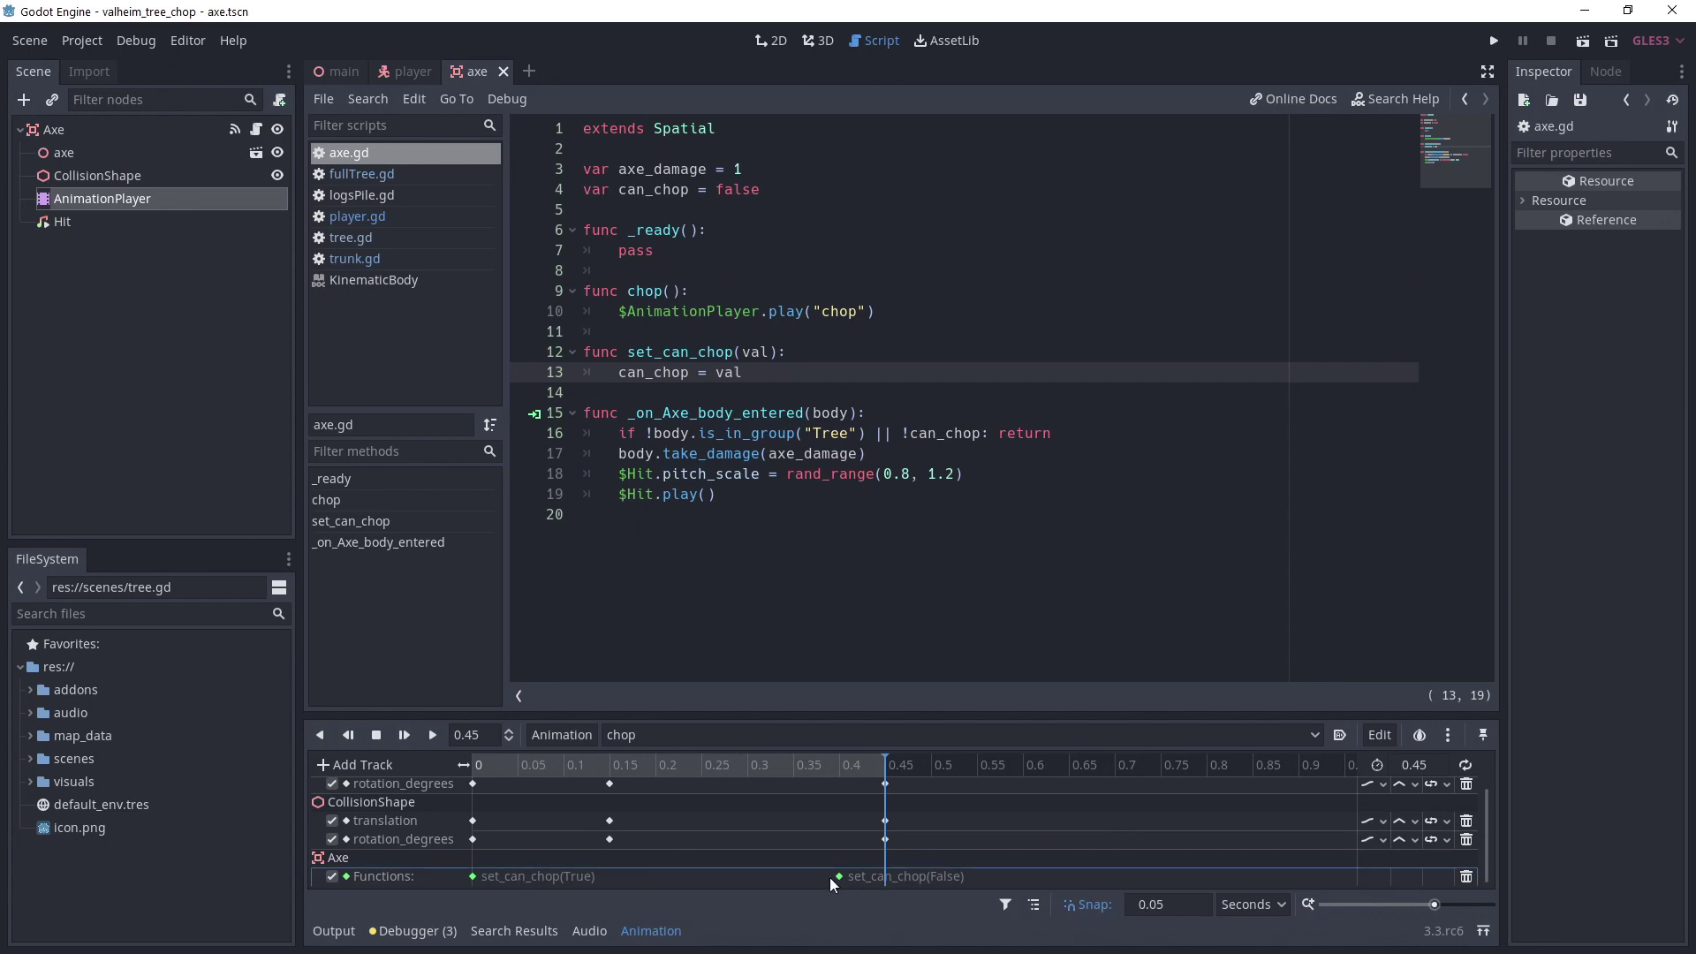
left_click(912, 312)
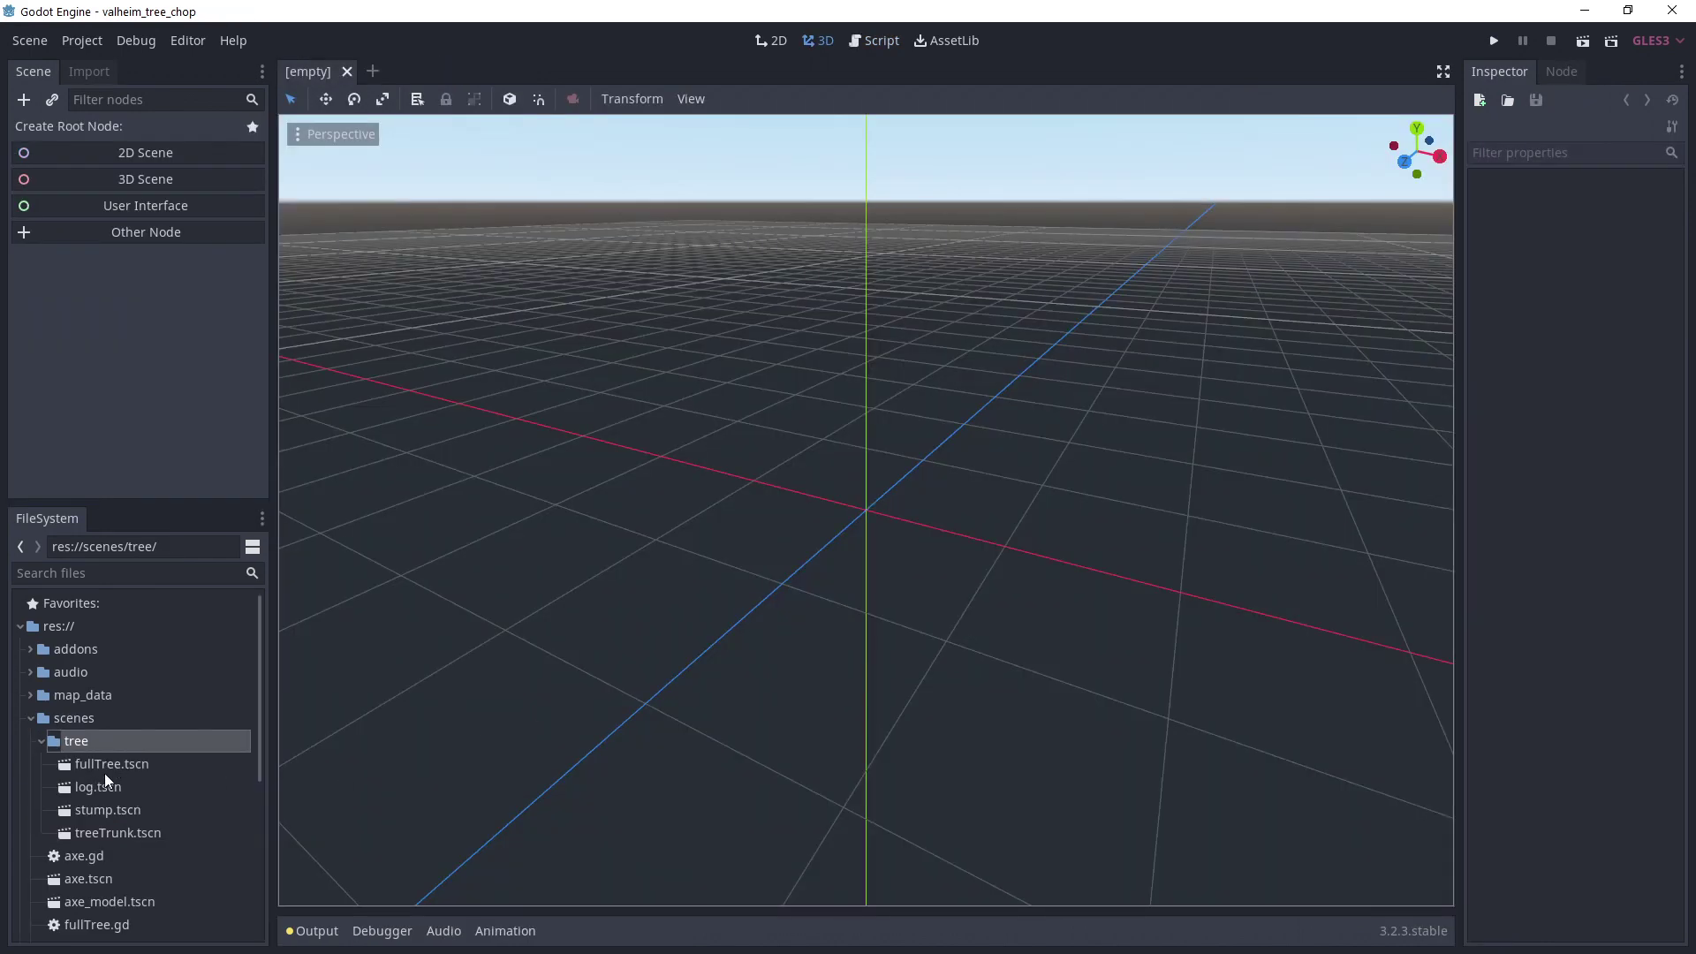
Open the stump.tscn scene from the FileSystem dock.
double_click(112, 810)
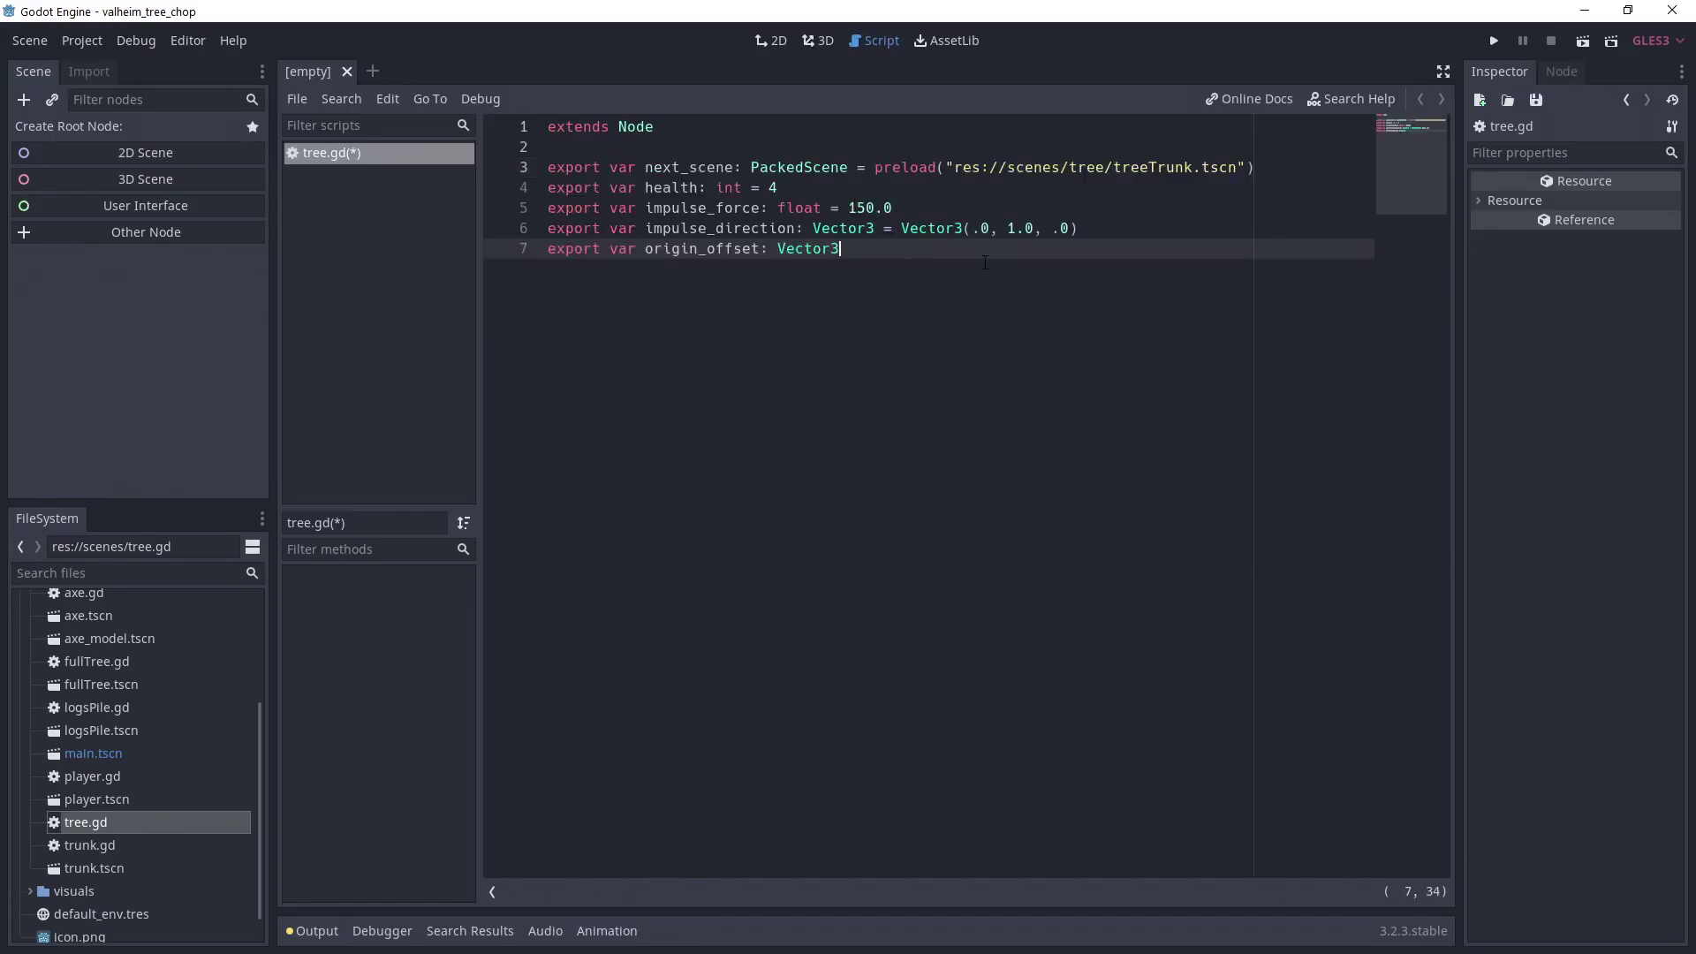
Go over tree.gd's next_scene preload, health, impulse_force, impulse_direction and origin_offset exports.
left_click(1275, 167)
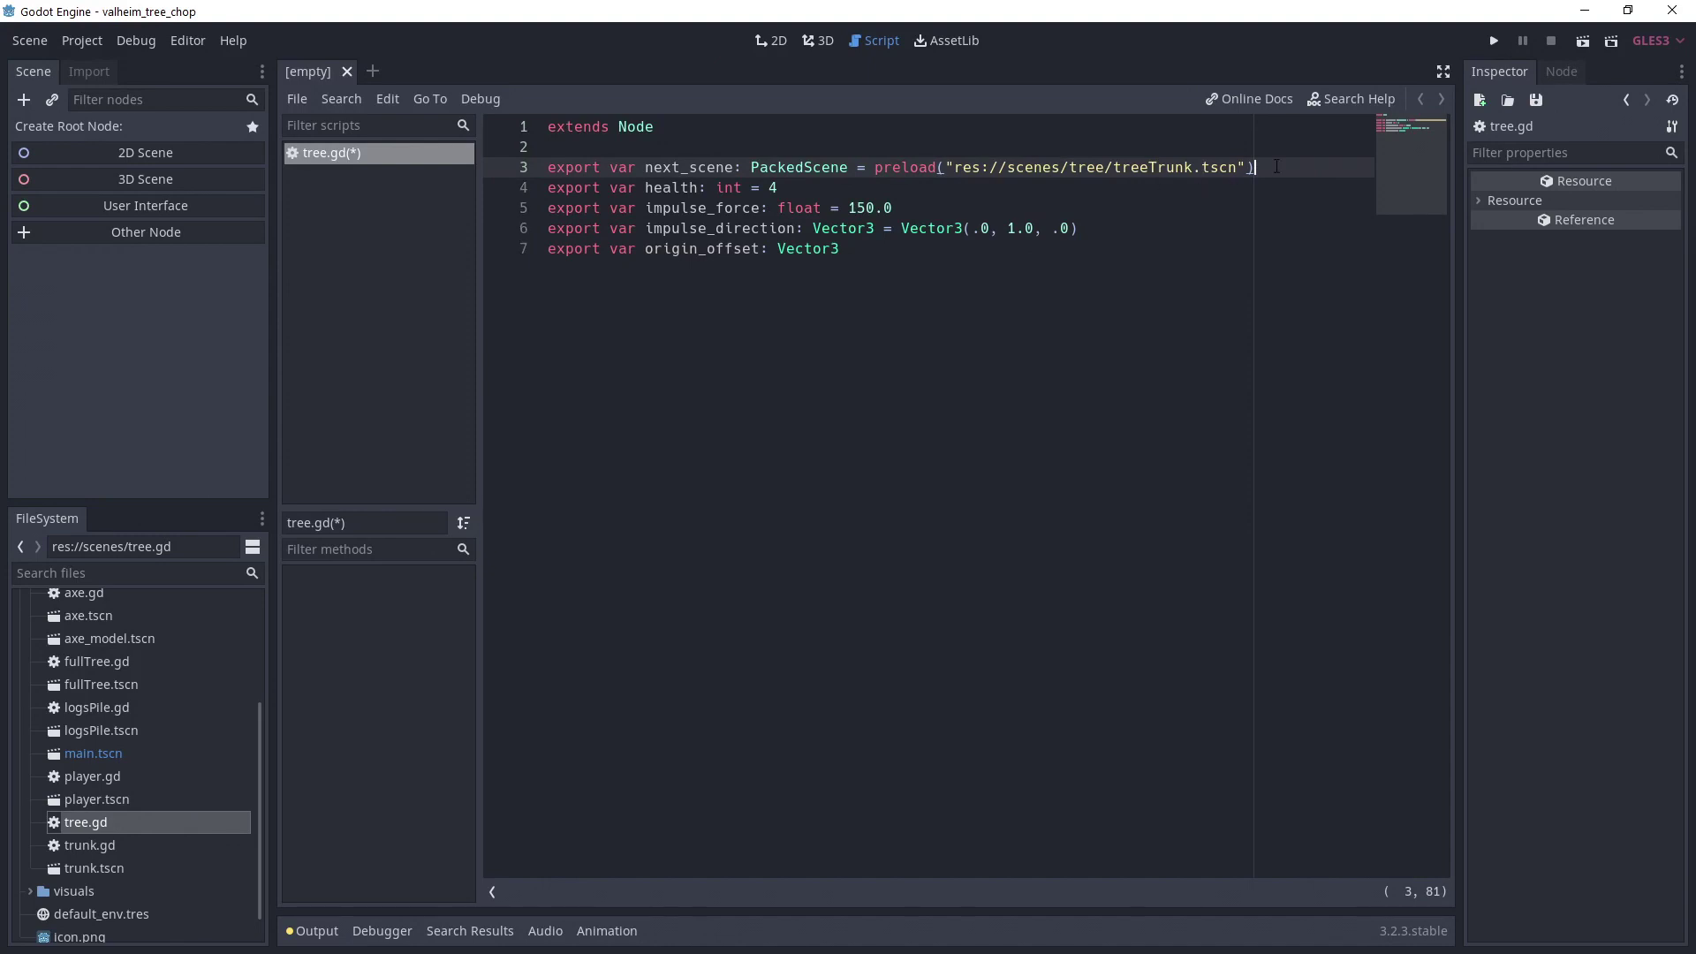
left_click(1134, 186)
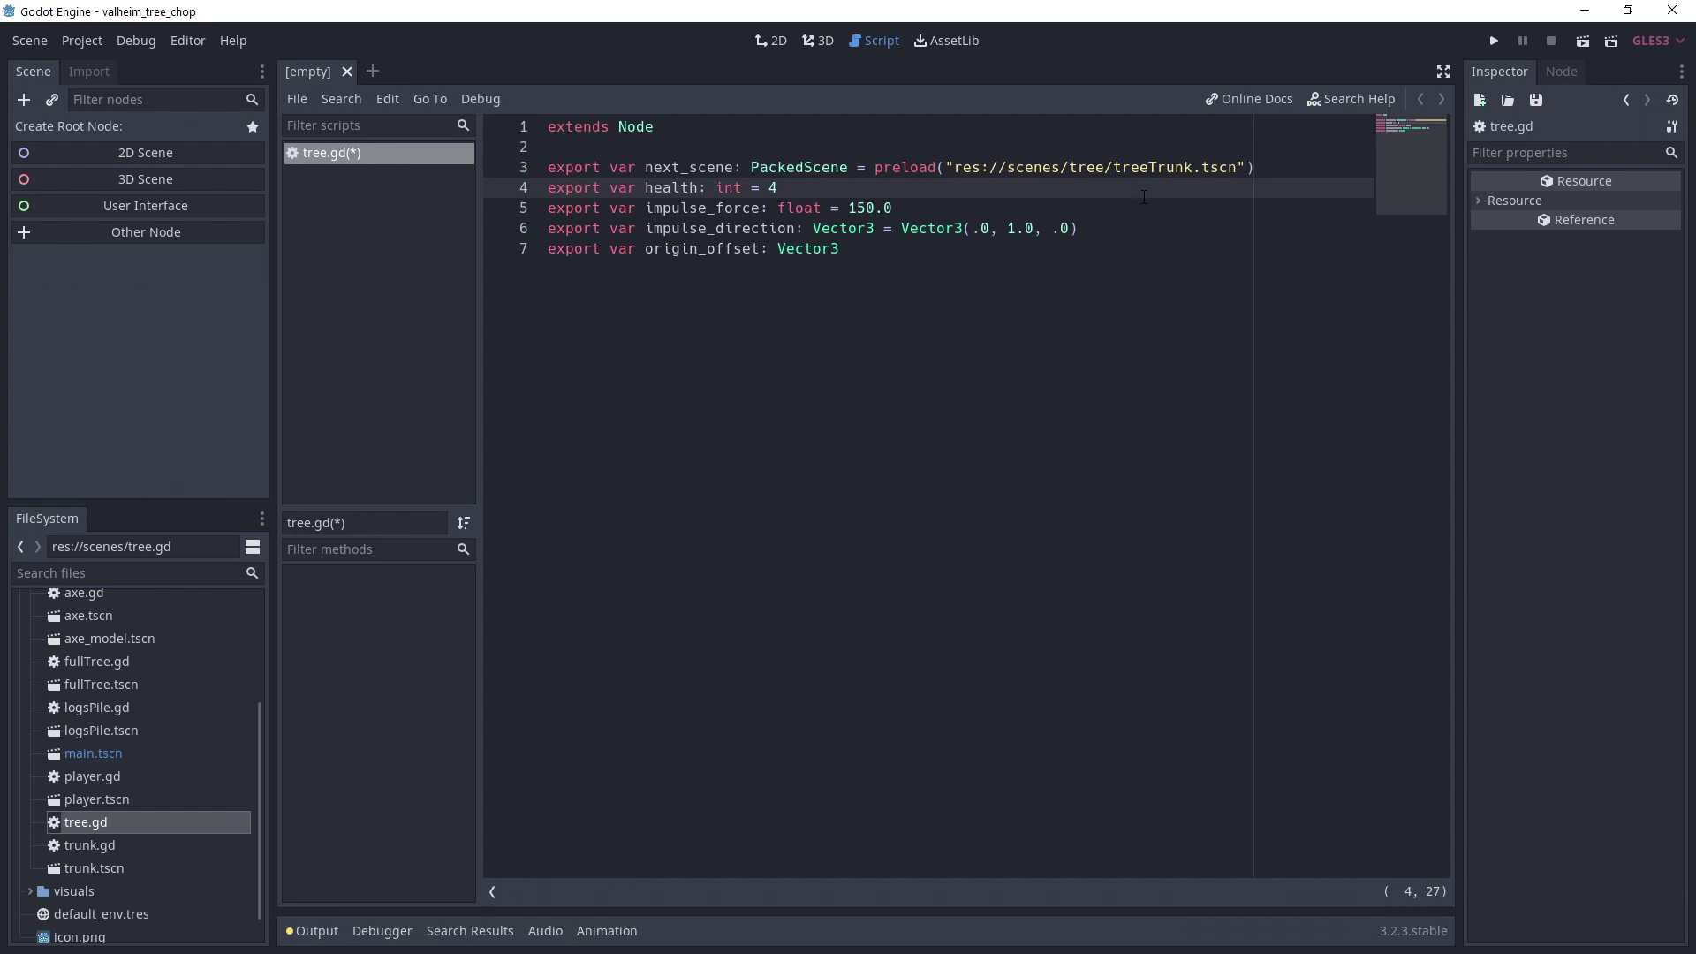
left_click(1167, 202)
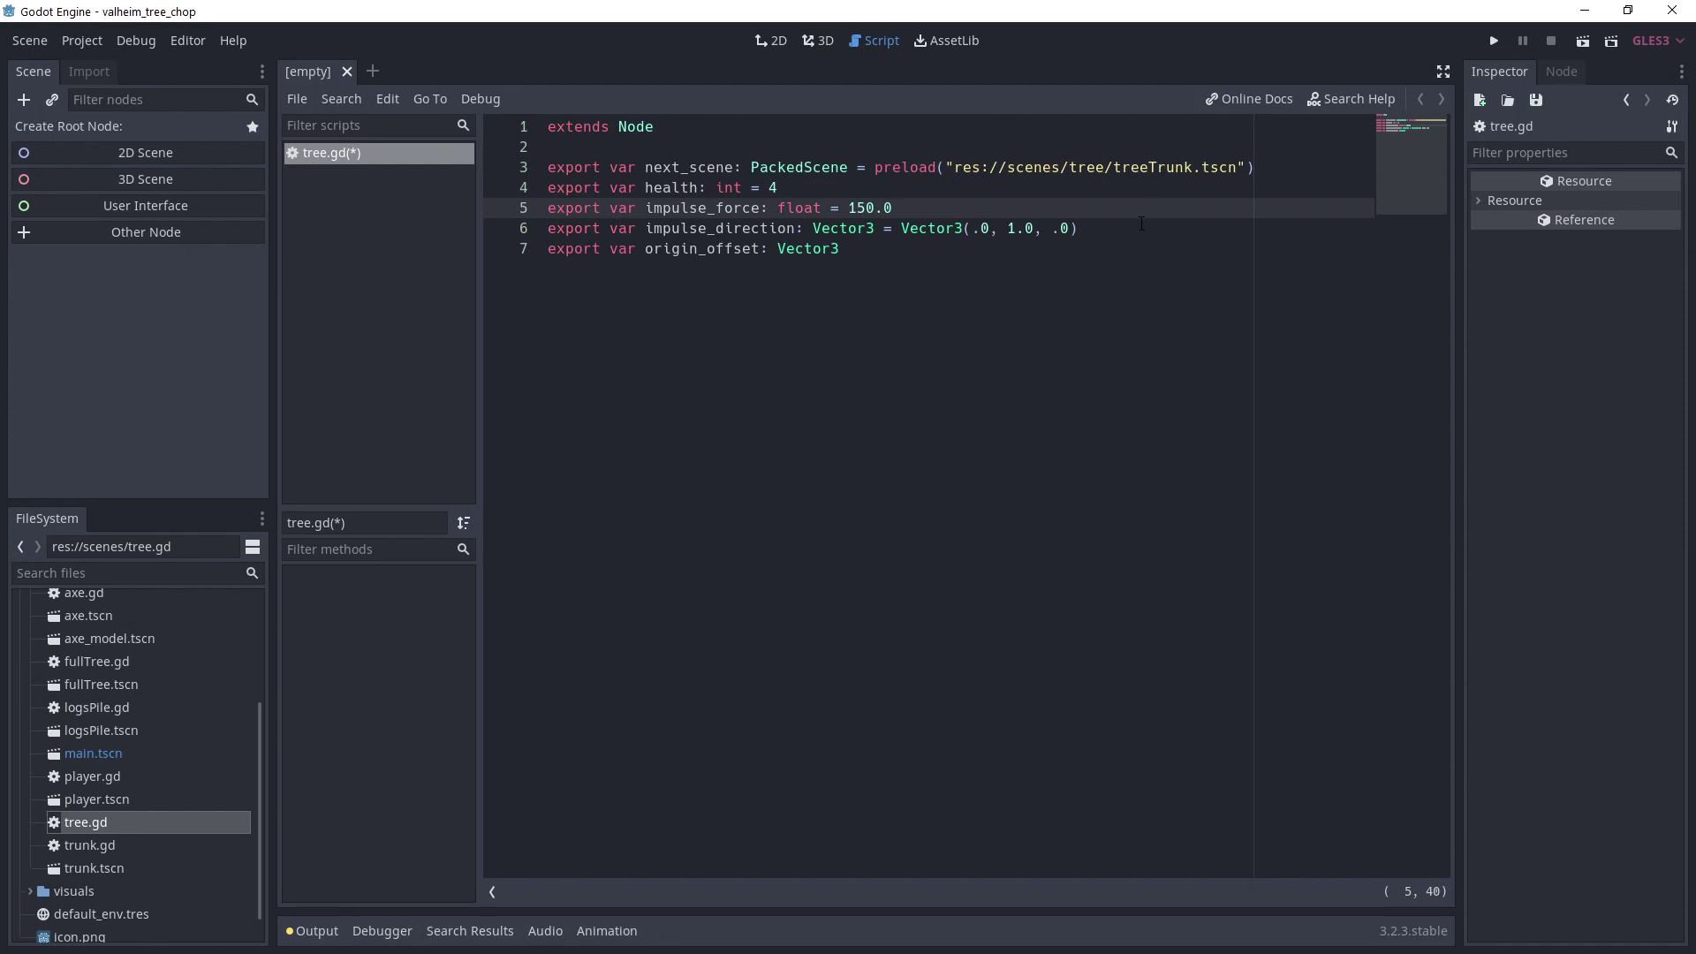
left_click(1141, 223)
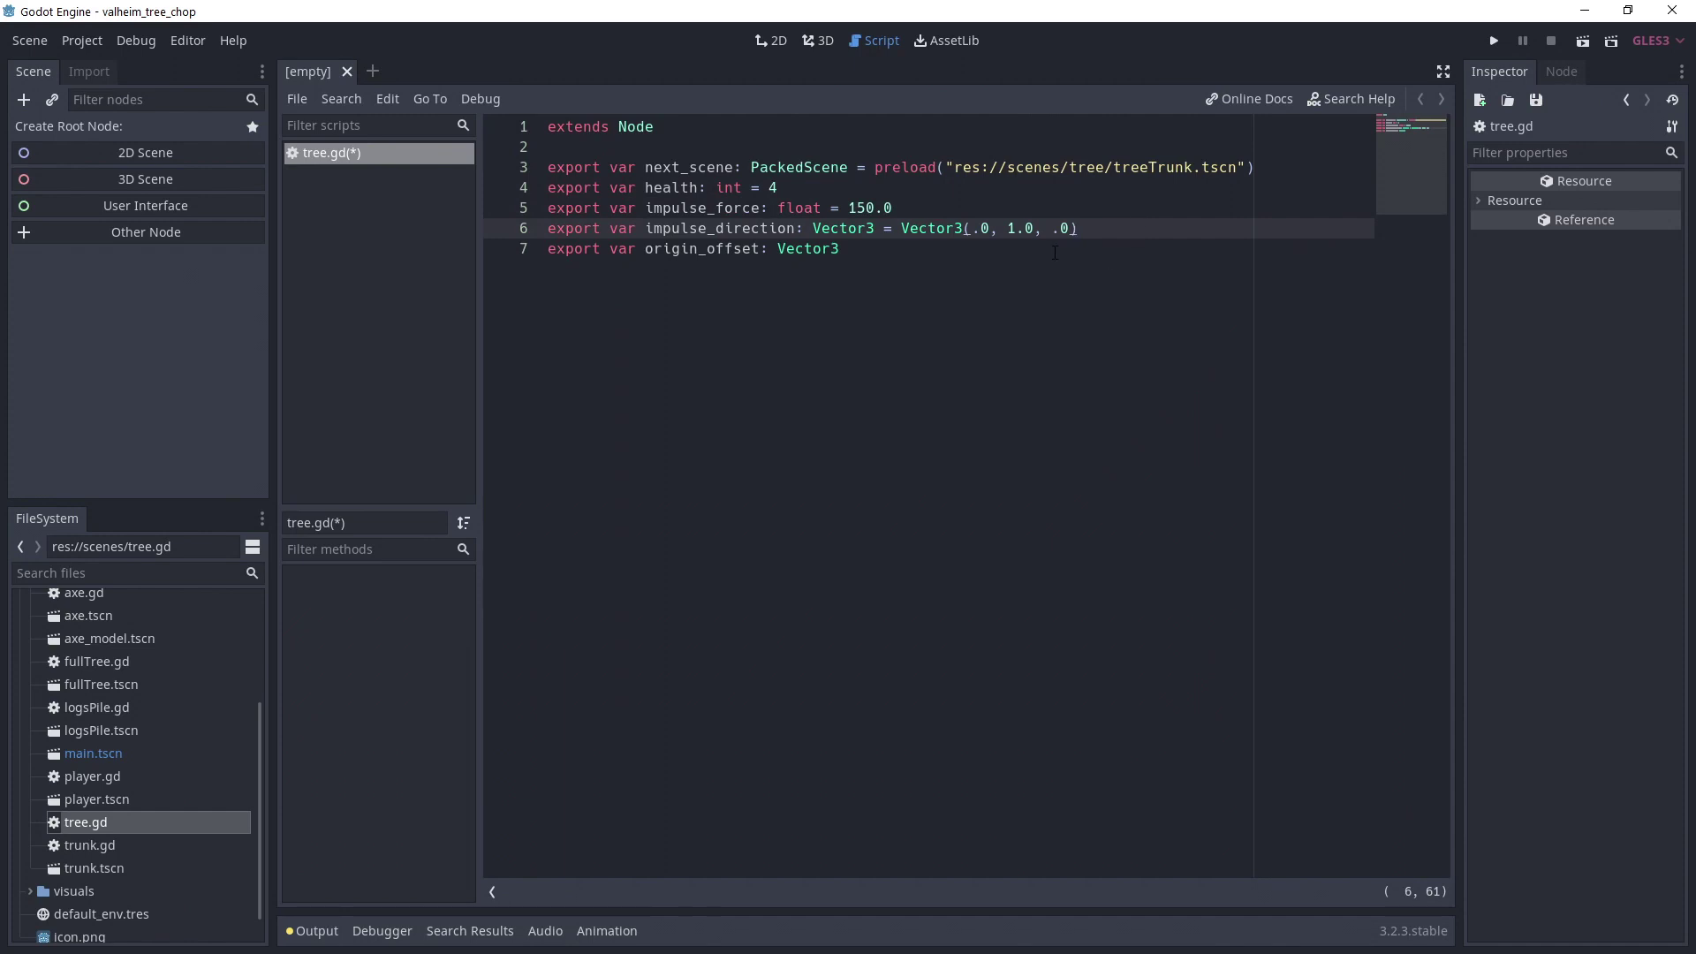
left_click(1009, 251)
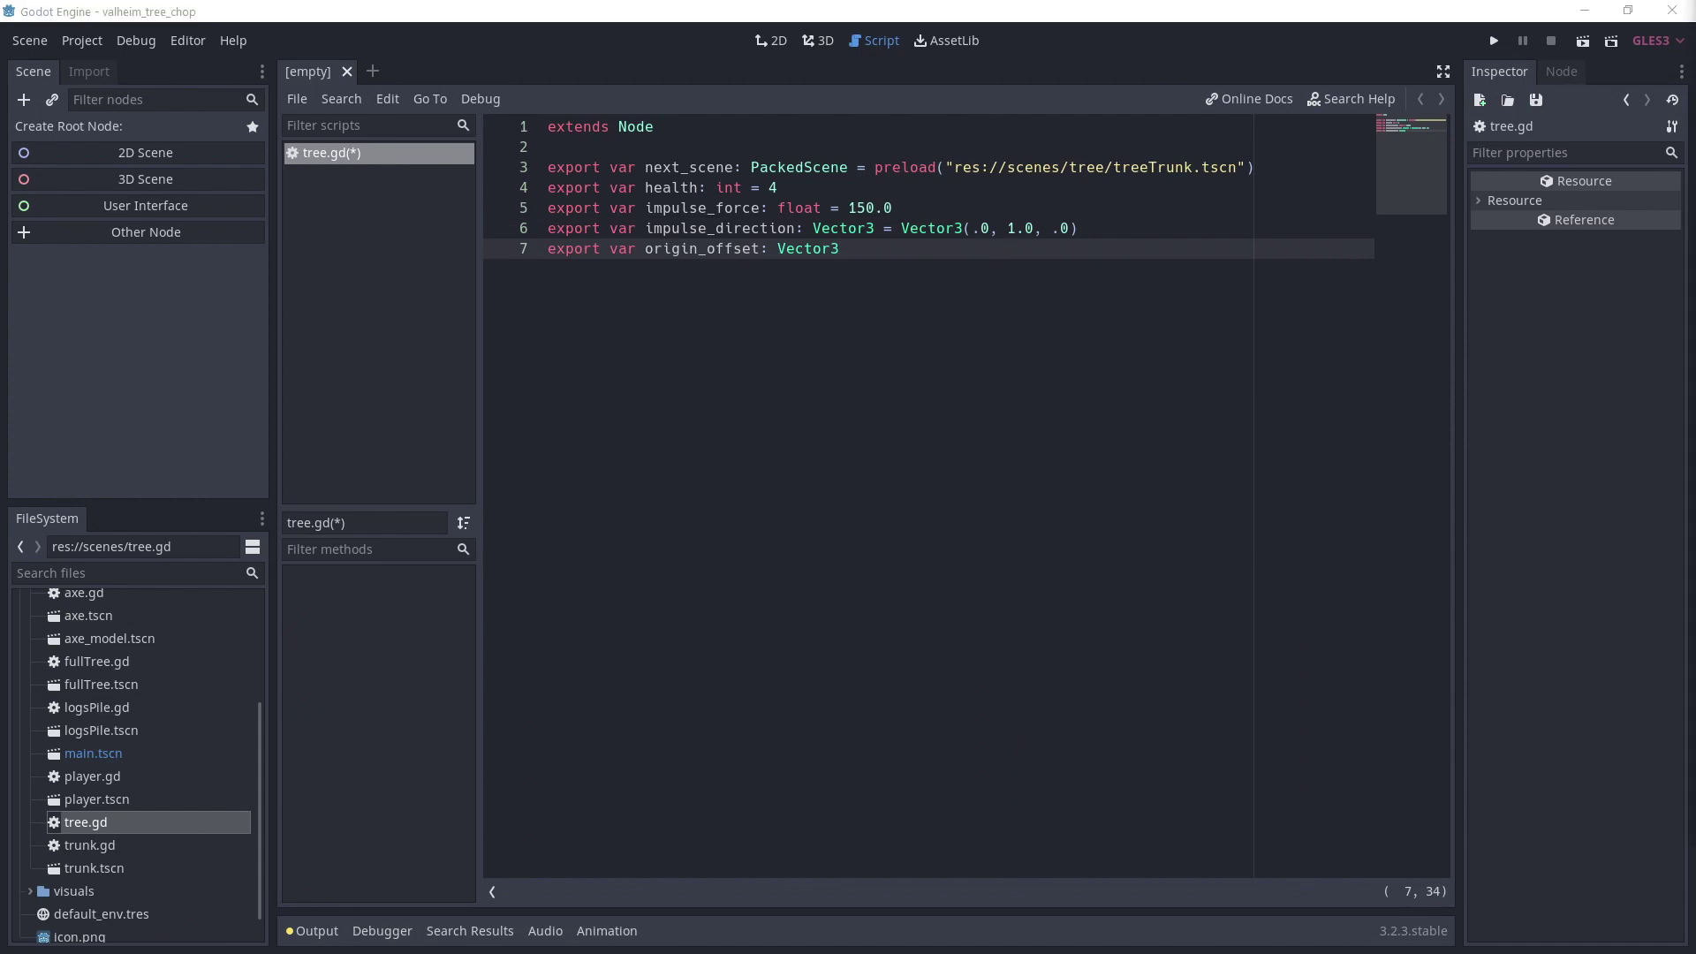
Paste a take_damage(damage) function with its health check, subtraction and die() call.
key("Return")
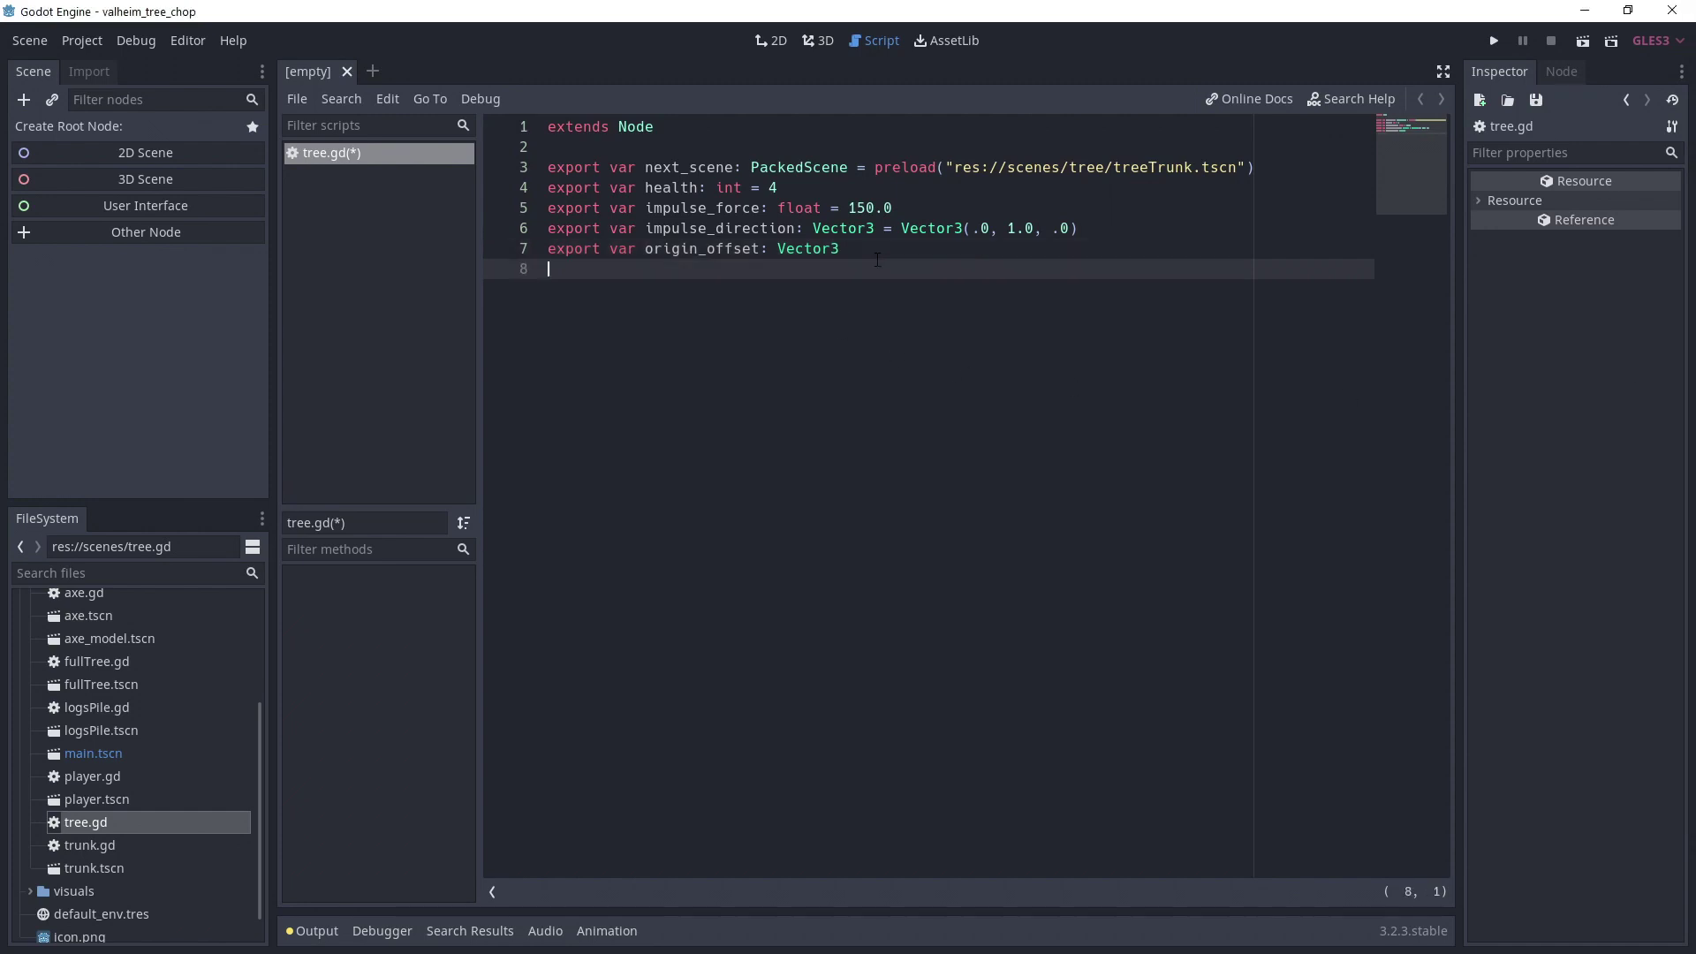
key("Return")
type("func take_damage(damage): \tif health <= 0: return \thealth -= damage \tif health <= 0: \t\tdie()")
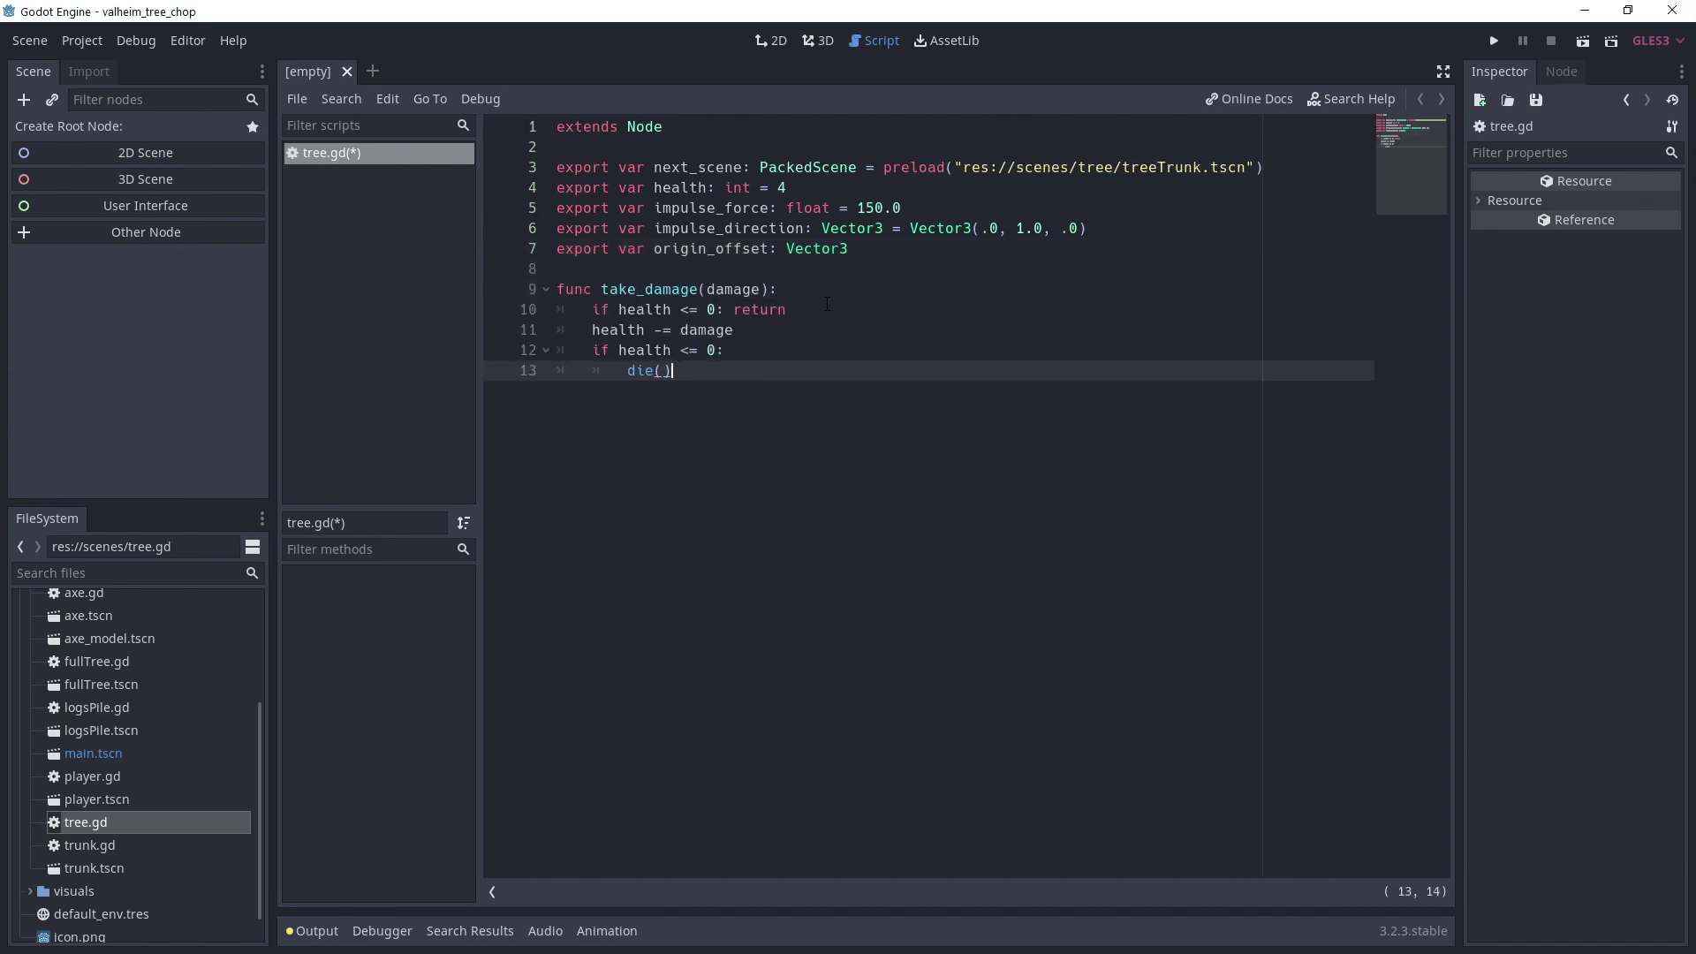
left_click(828, 305)
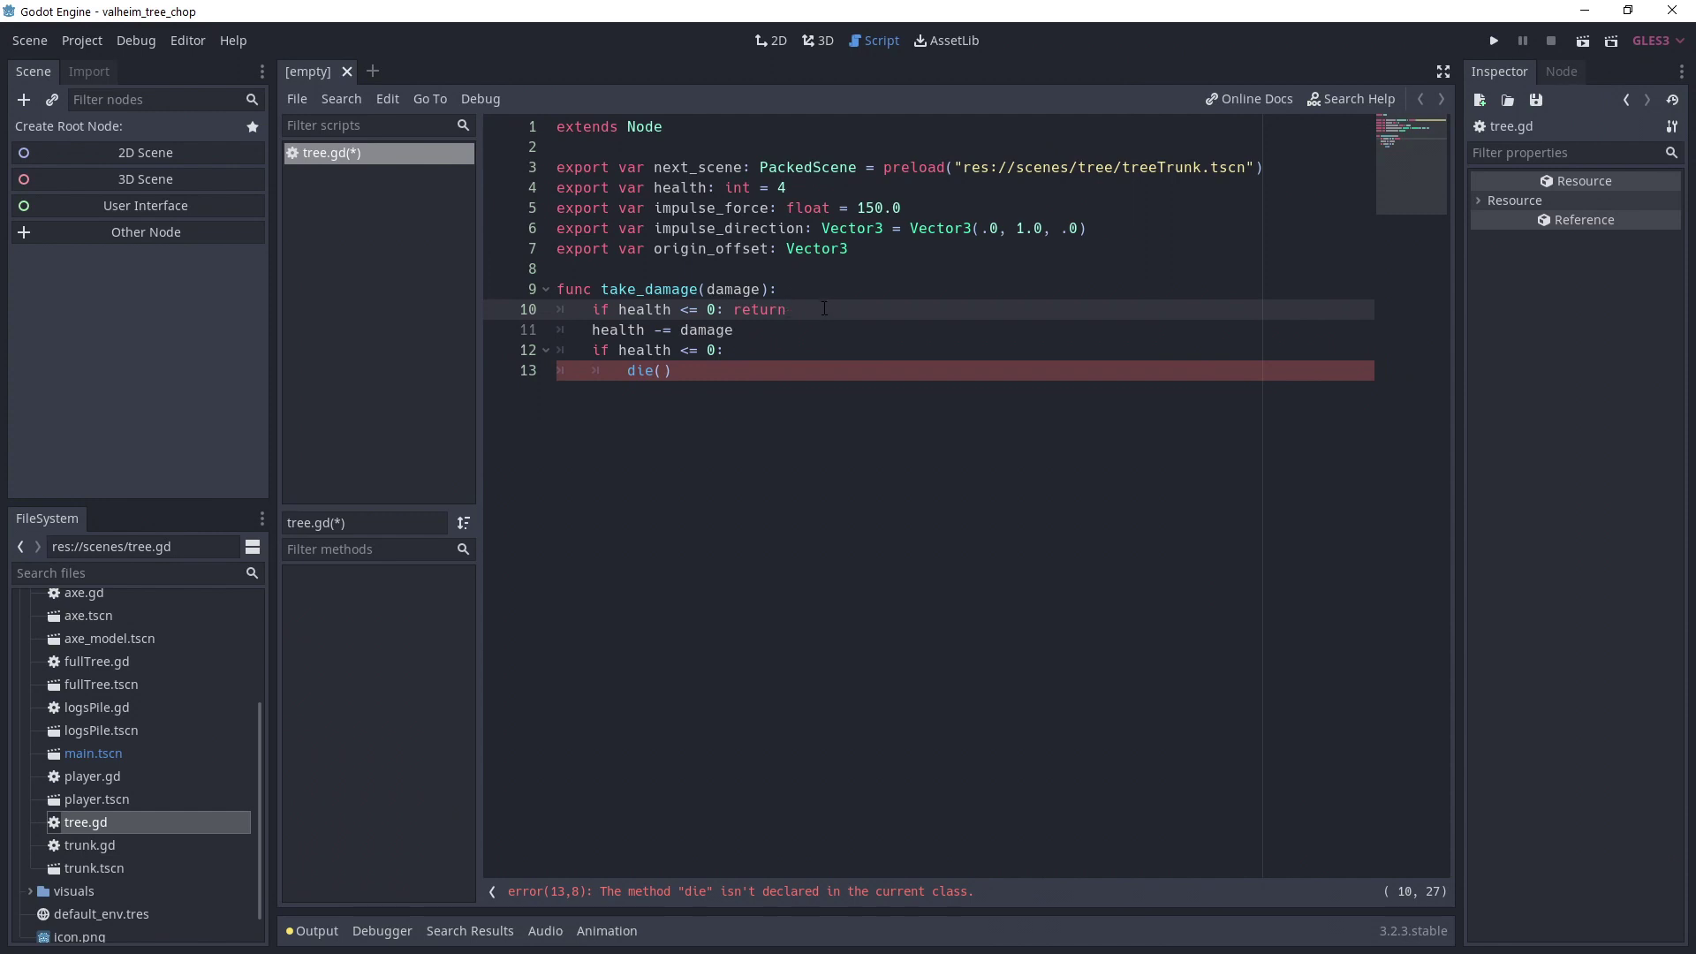
key("Down")
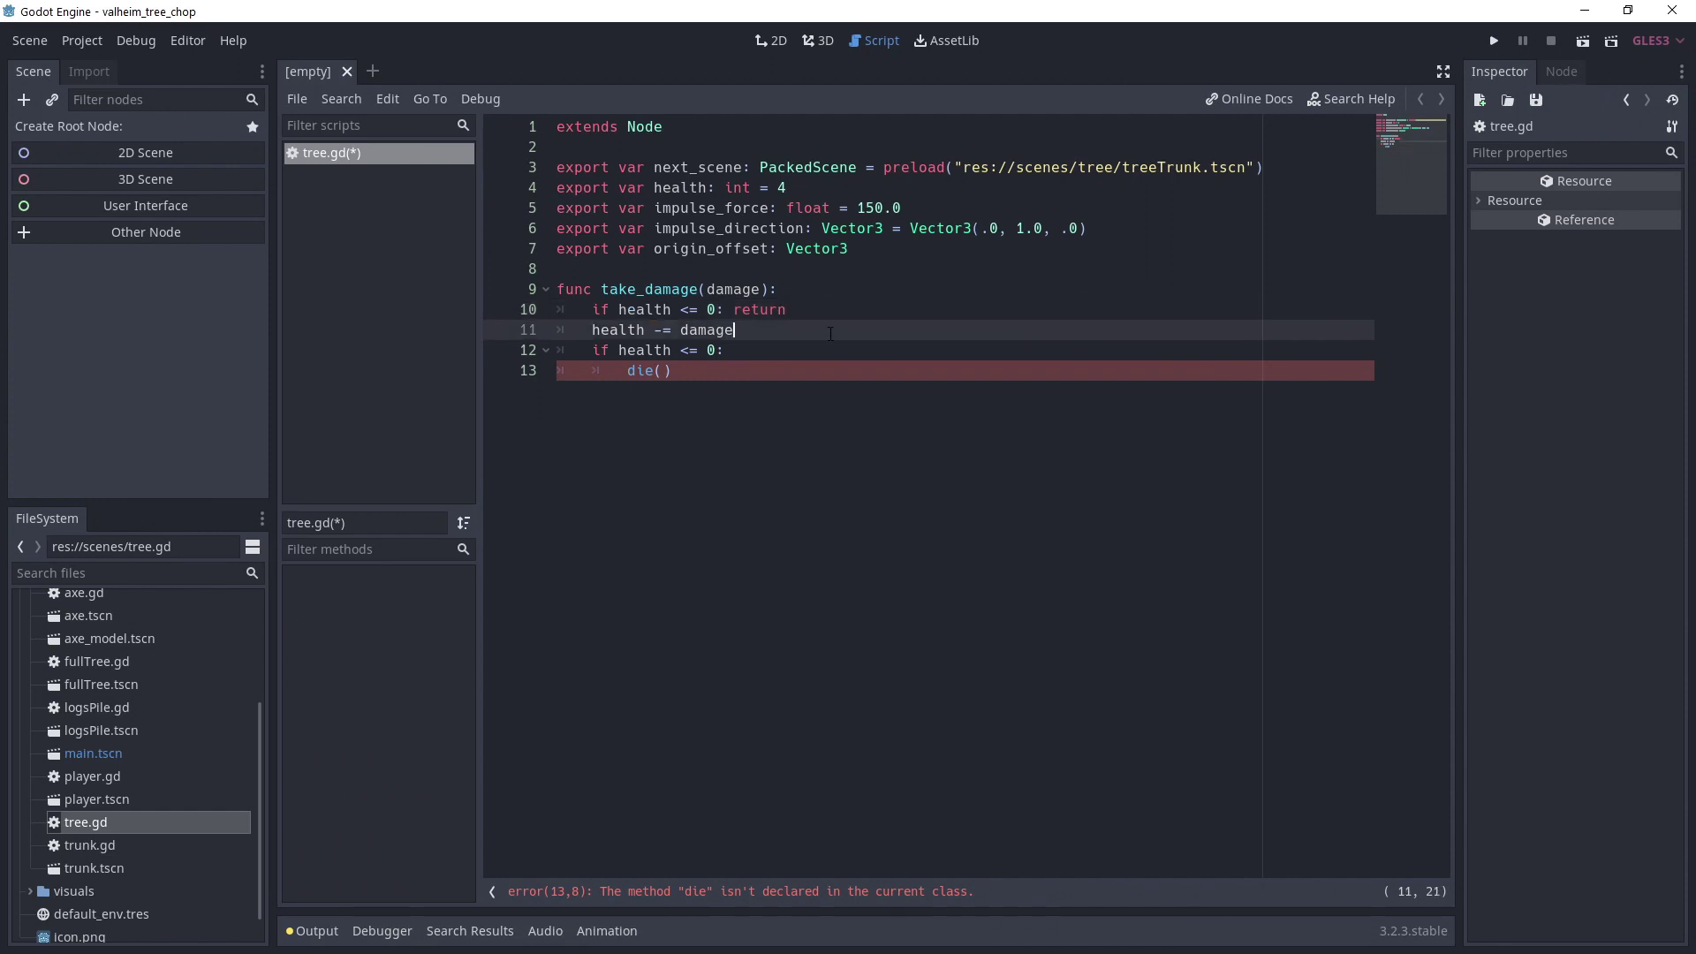
key("Down")
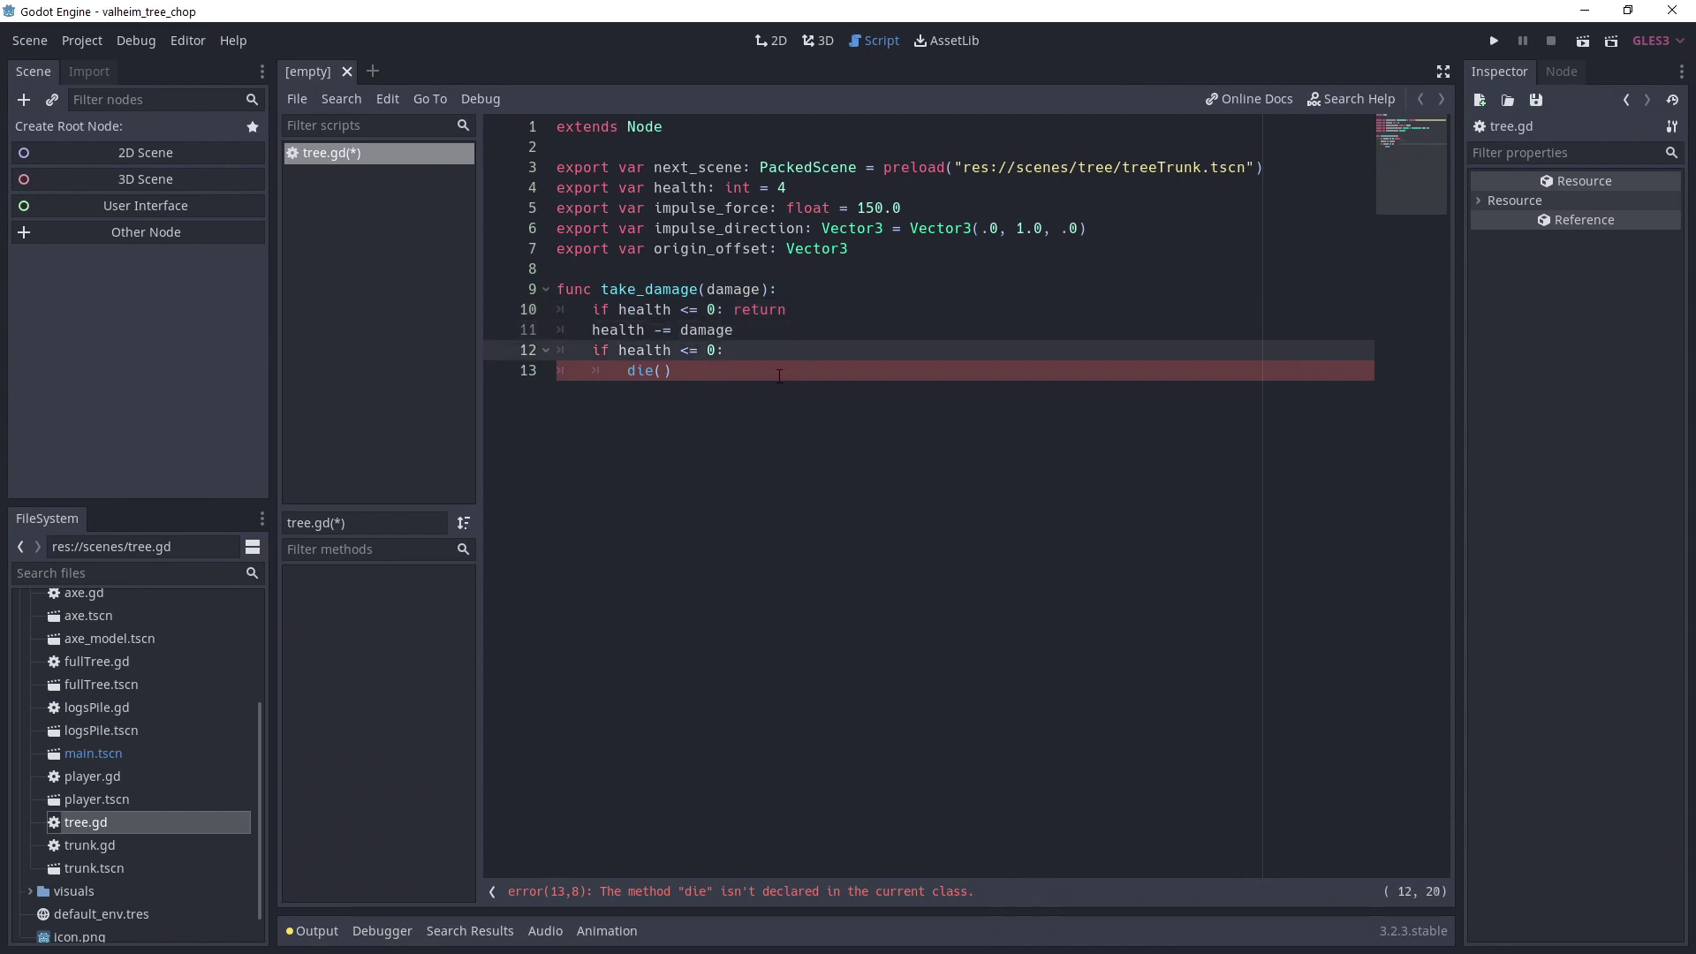
key("Down")
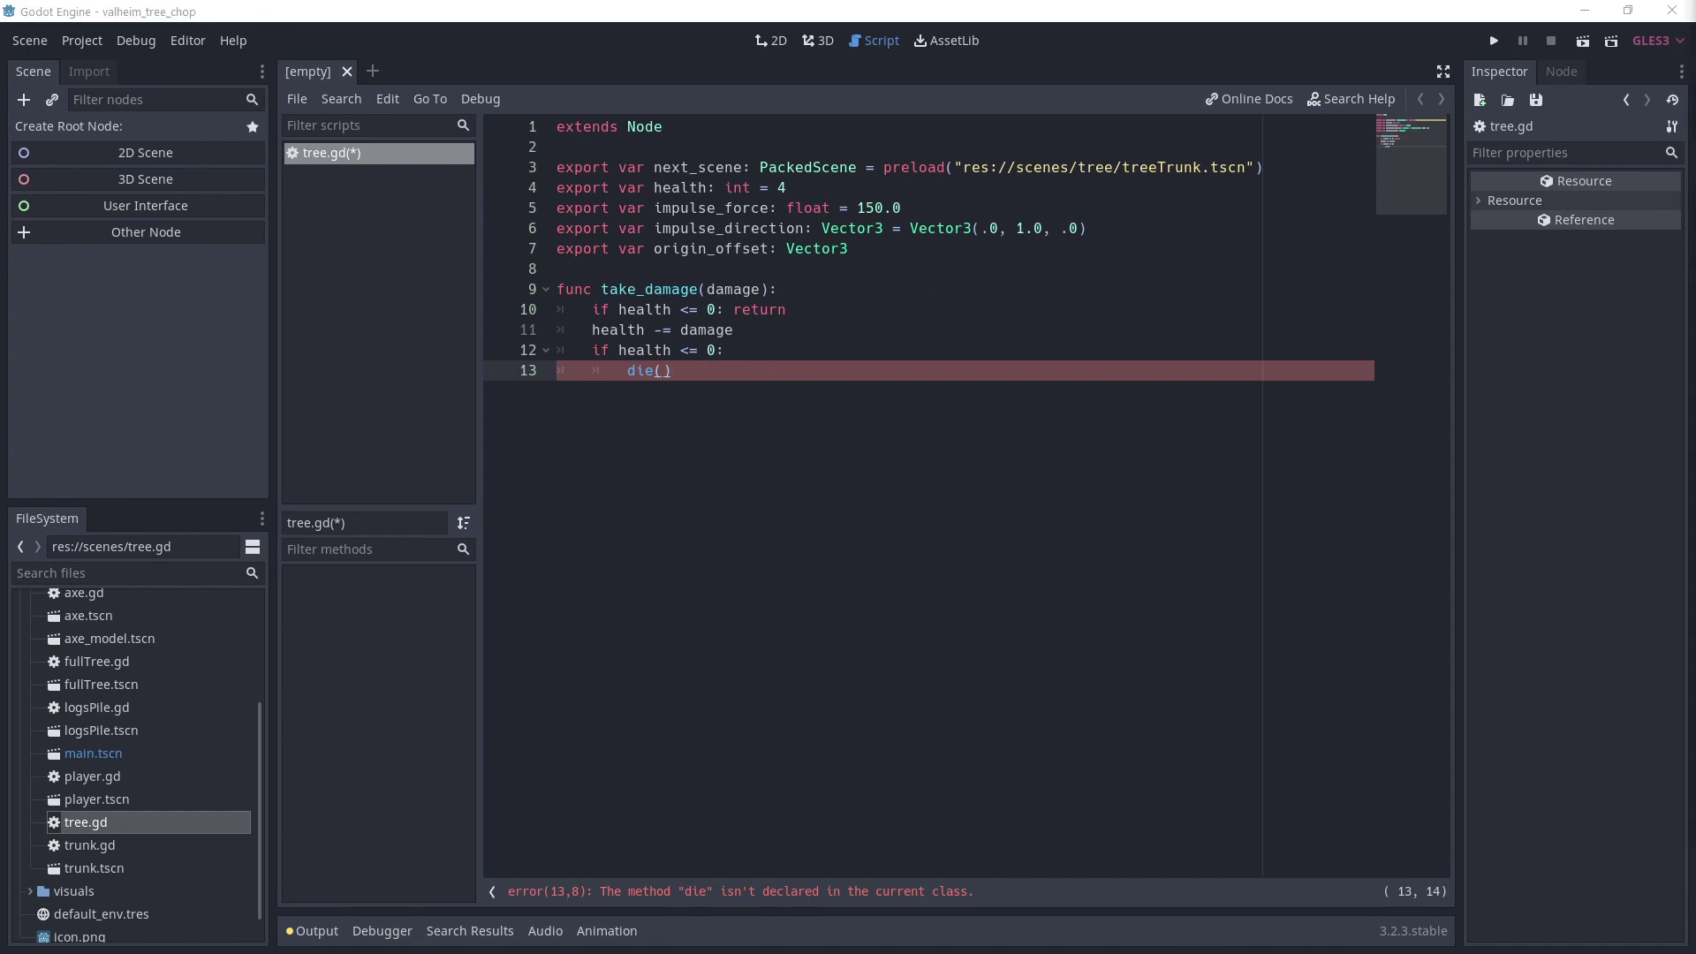
Paste die(), spawning next_scene at SpawnPoint plus origin_offset with a central impulse.
key("Return")
key("Return")
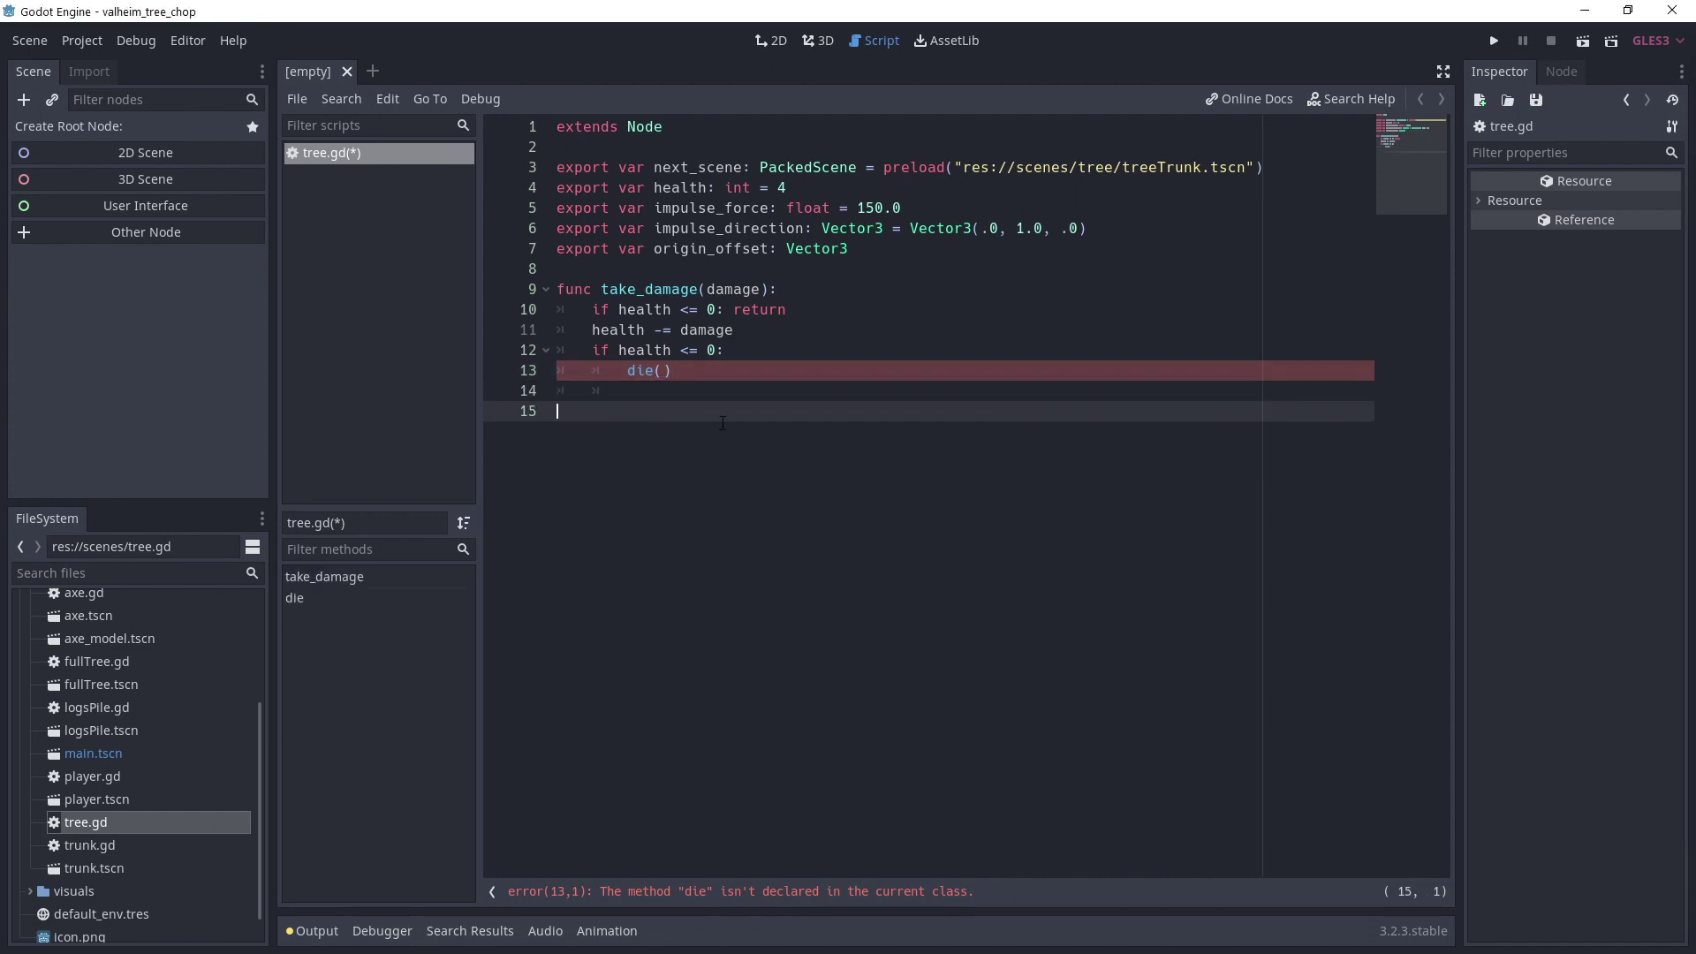
type("func die(): \tvar instance = next_scene.instance() \tget_parent().add_child(instance) \tinstance.global_transform.origin = $SpawnPoint.global_transform.origin + origin_offset \tinstance.apply_central_impulse( \t\t(instance.global_transform.basis * impulse_direction) * impulse_force \t)")
left_click(941, 432)
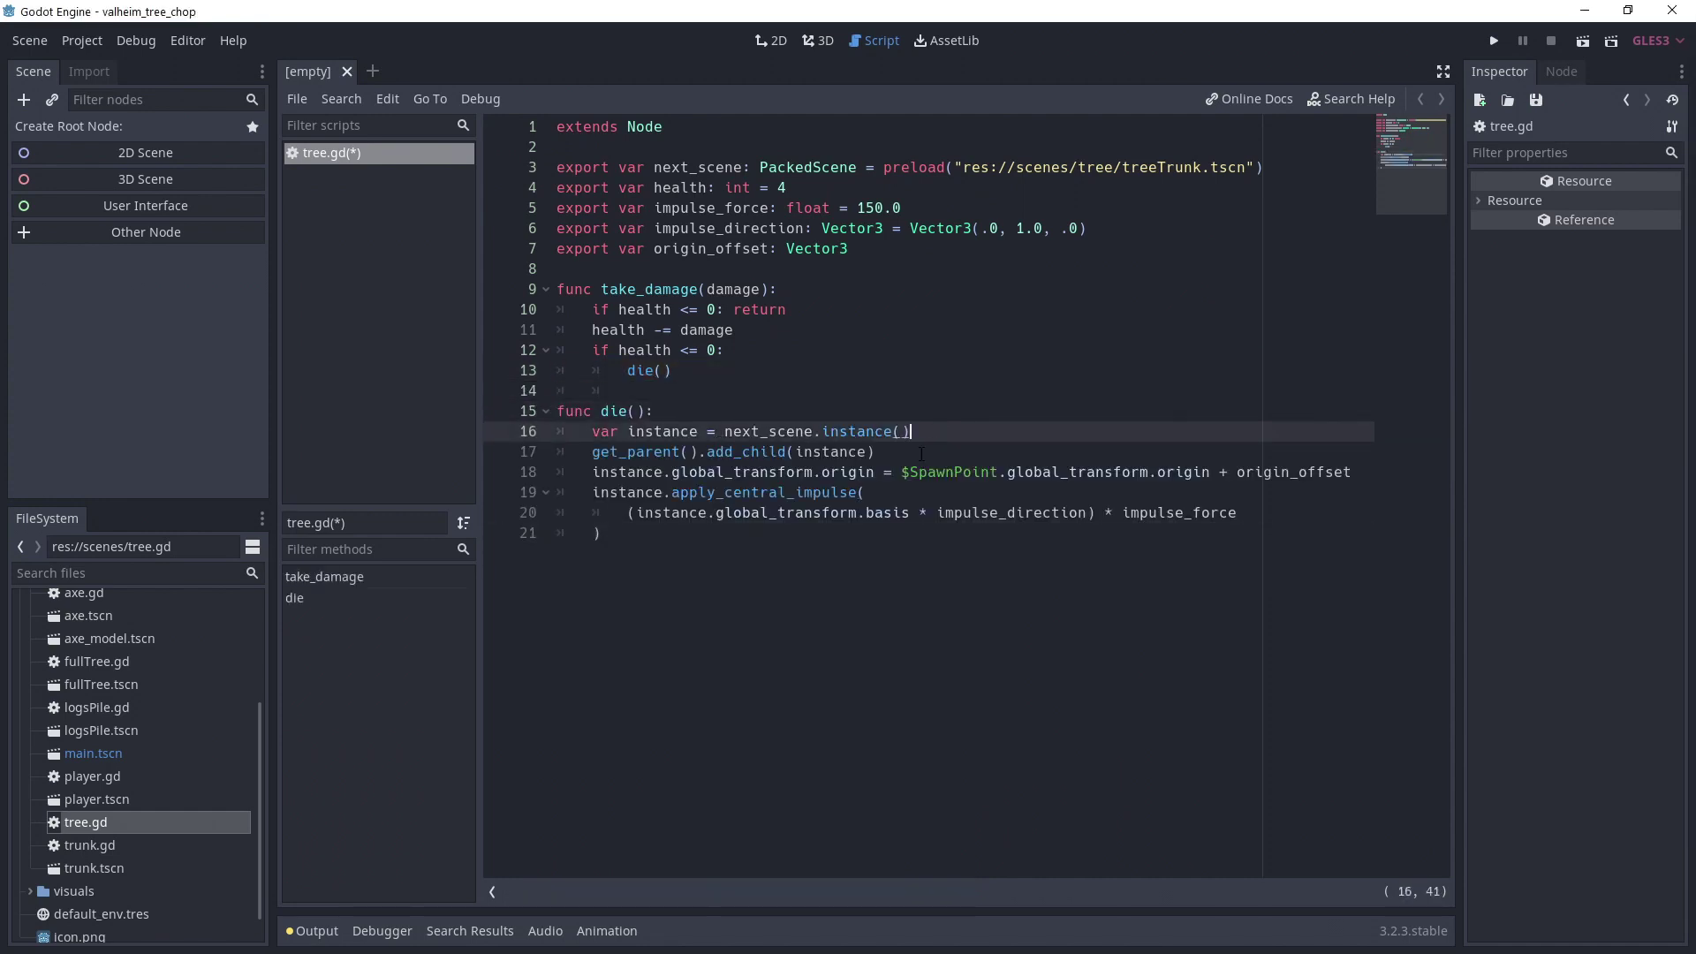
left_click(925, 453)
left_click(1374, 472)
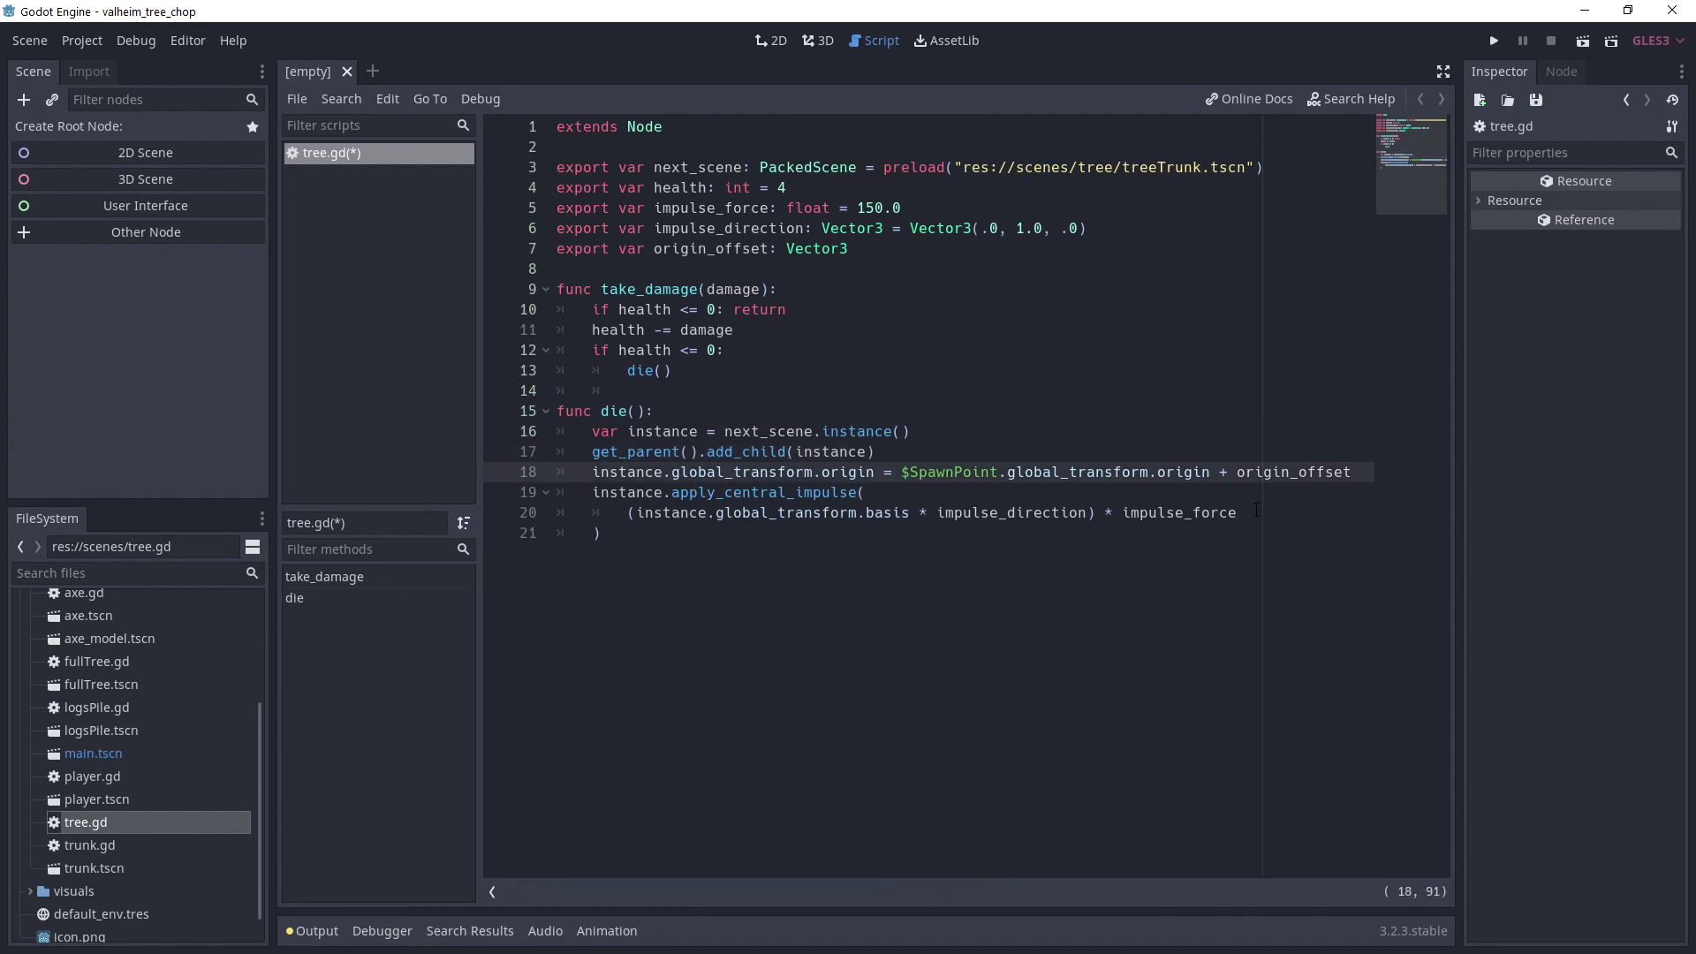
left_click(1257, 512)
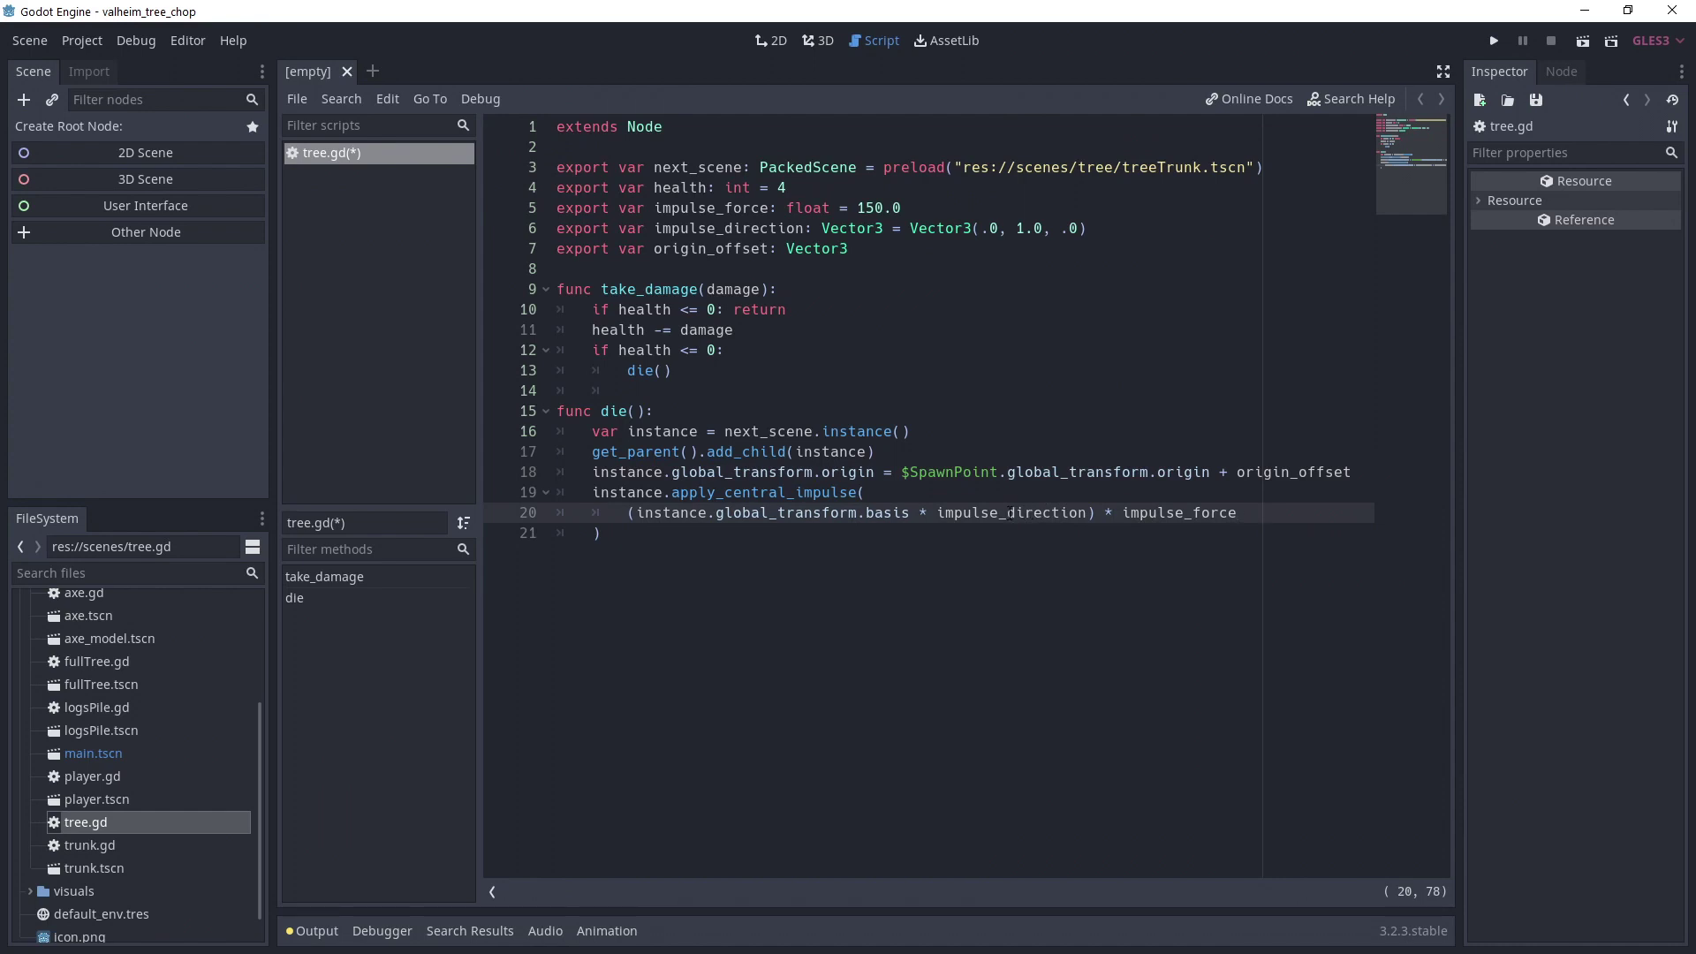
triple_click(1269, 514)
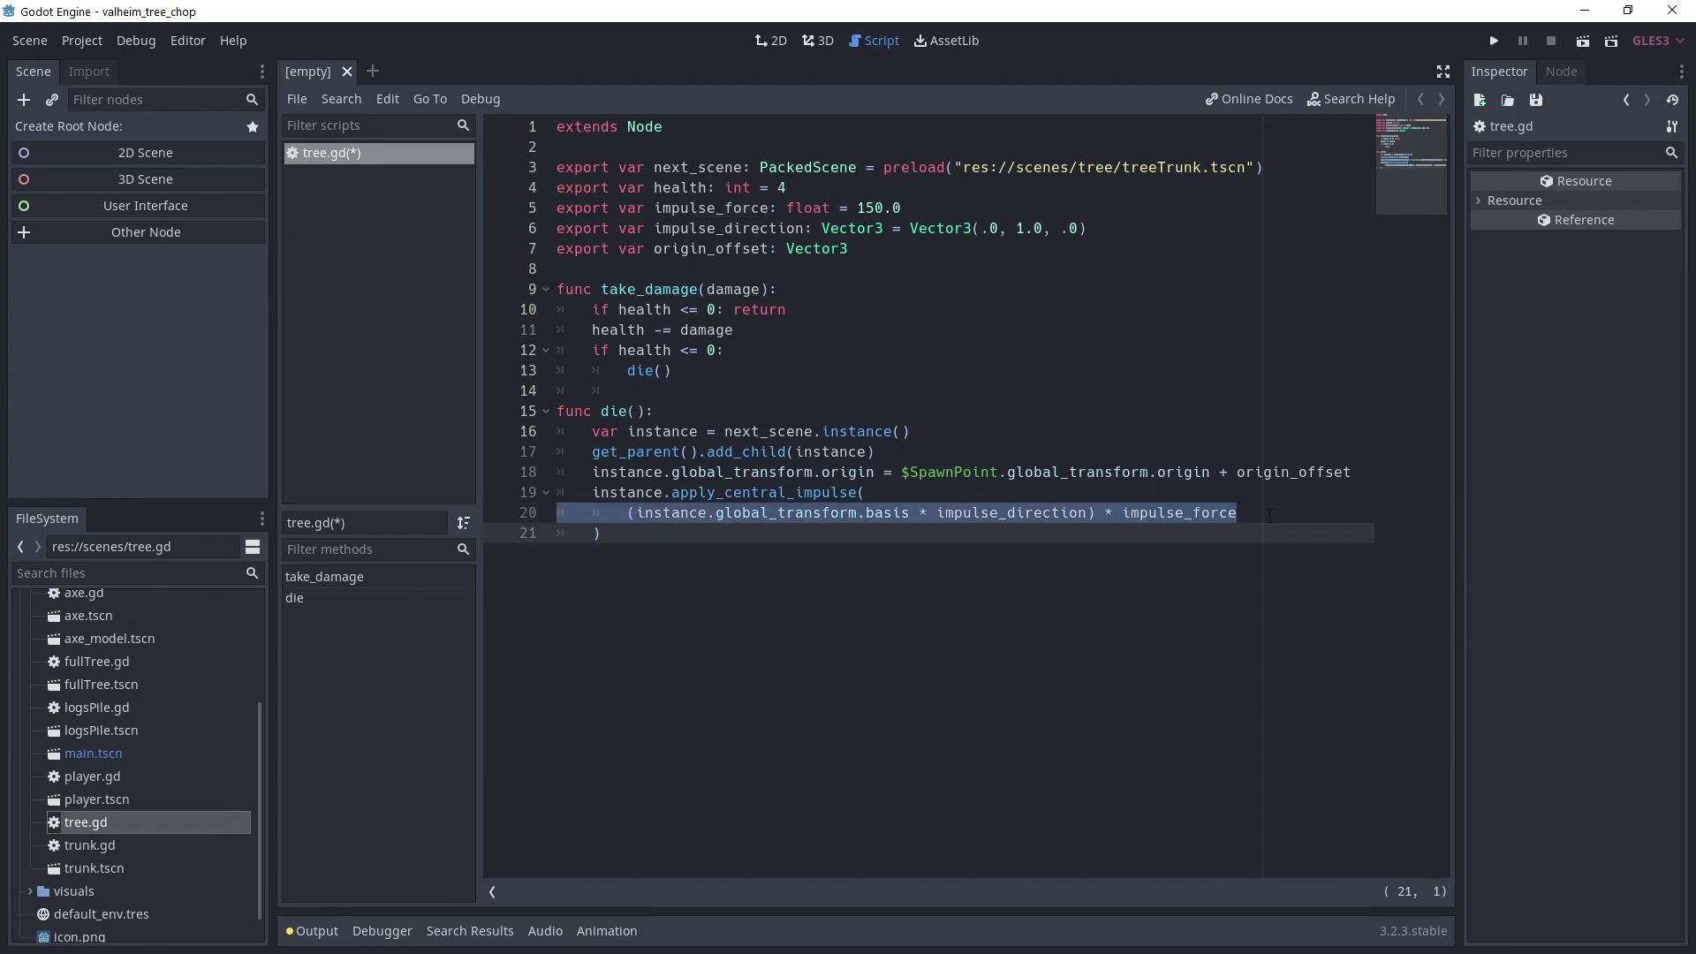
left_click(1269, 514)
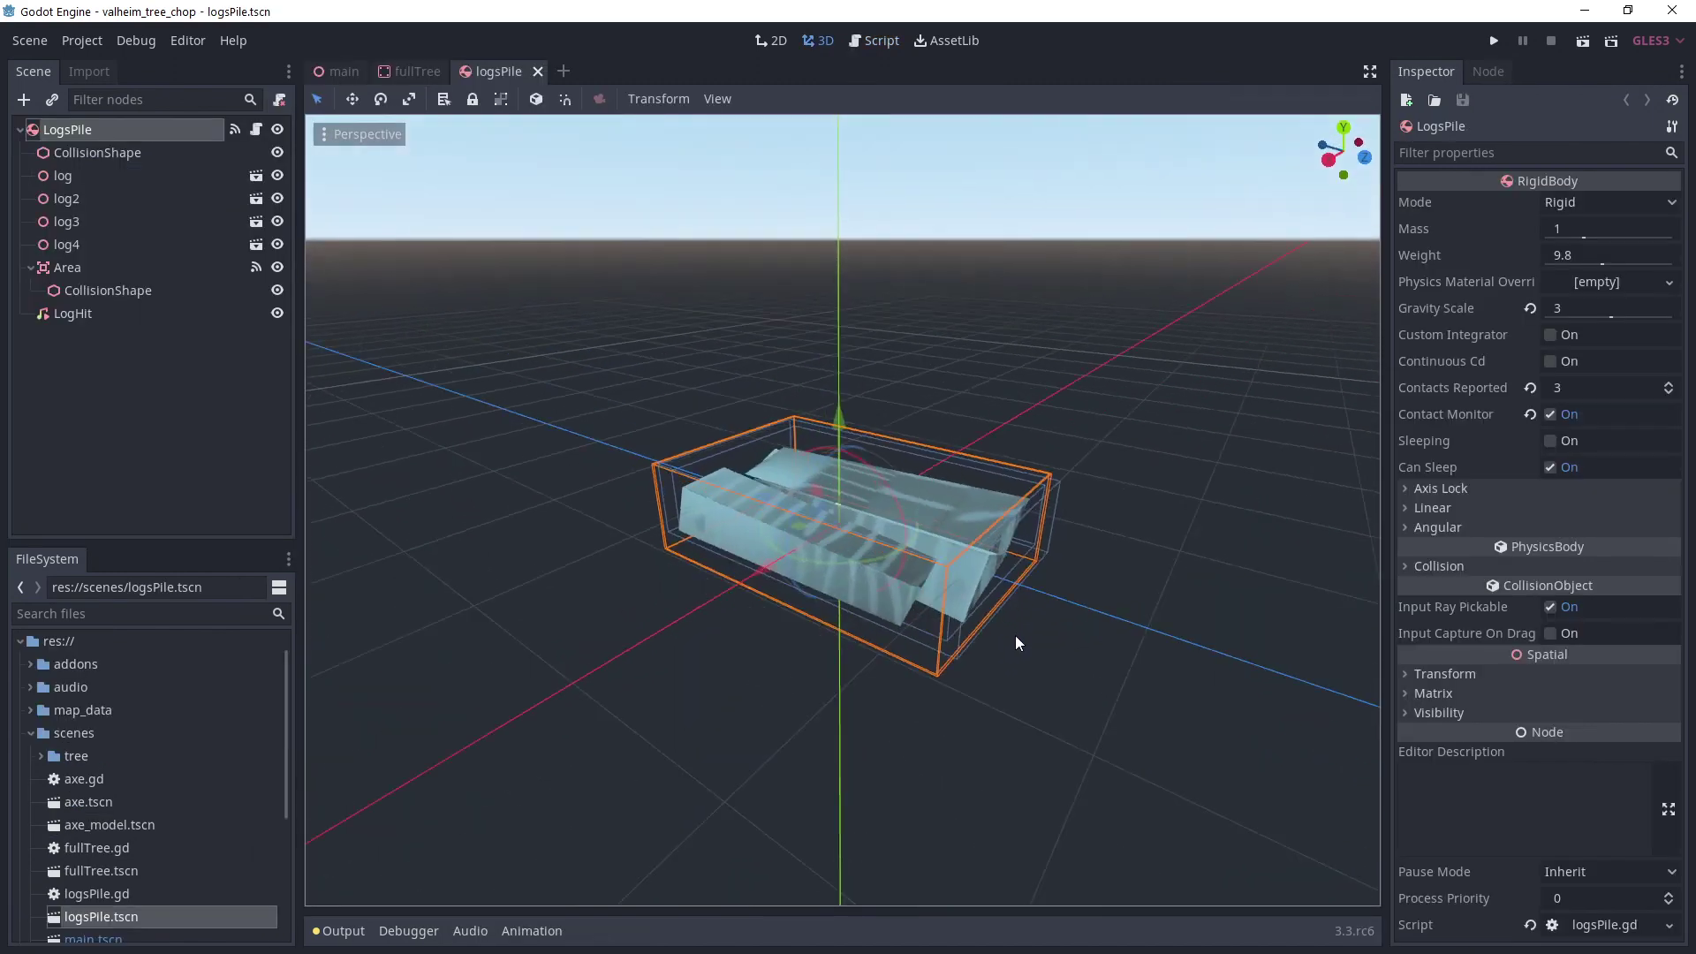
Face the log pile and tilt it about 20 degrees.
middle_click_drag(1015, 643, 1068, 639)
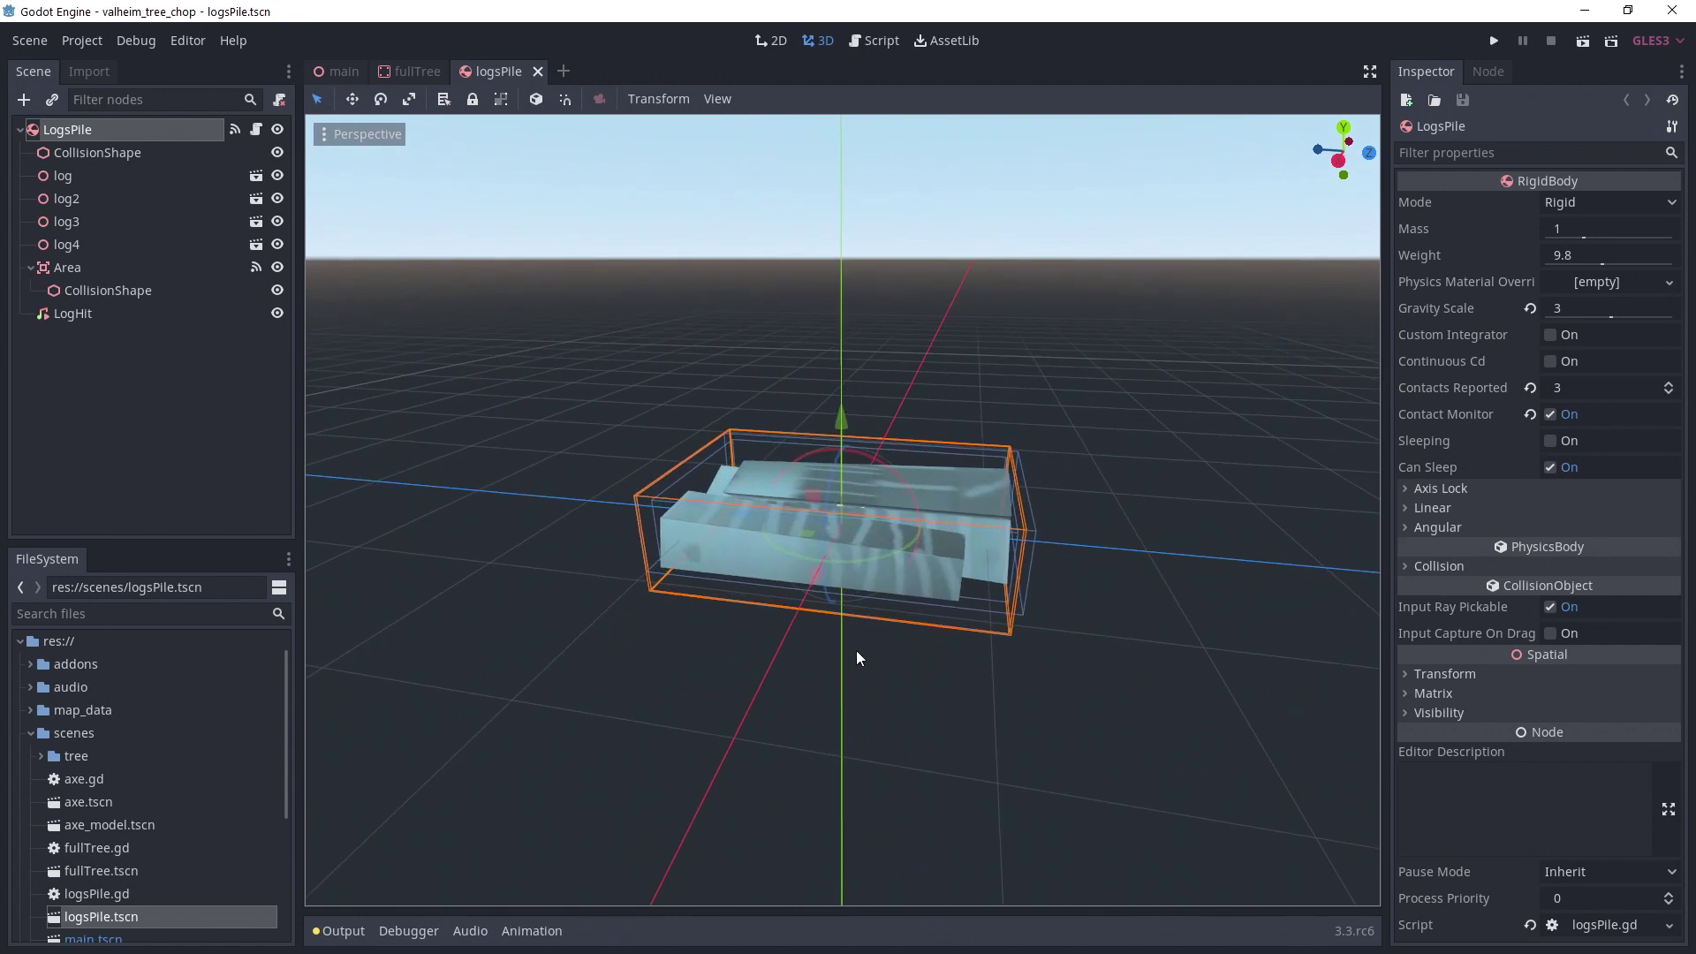
mouse_move(905, 484)
left_mouse_down()
mouse_move(885, 468)
mouse_move(901, 516)
left_mouse_up()
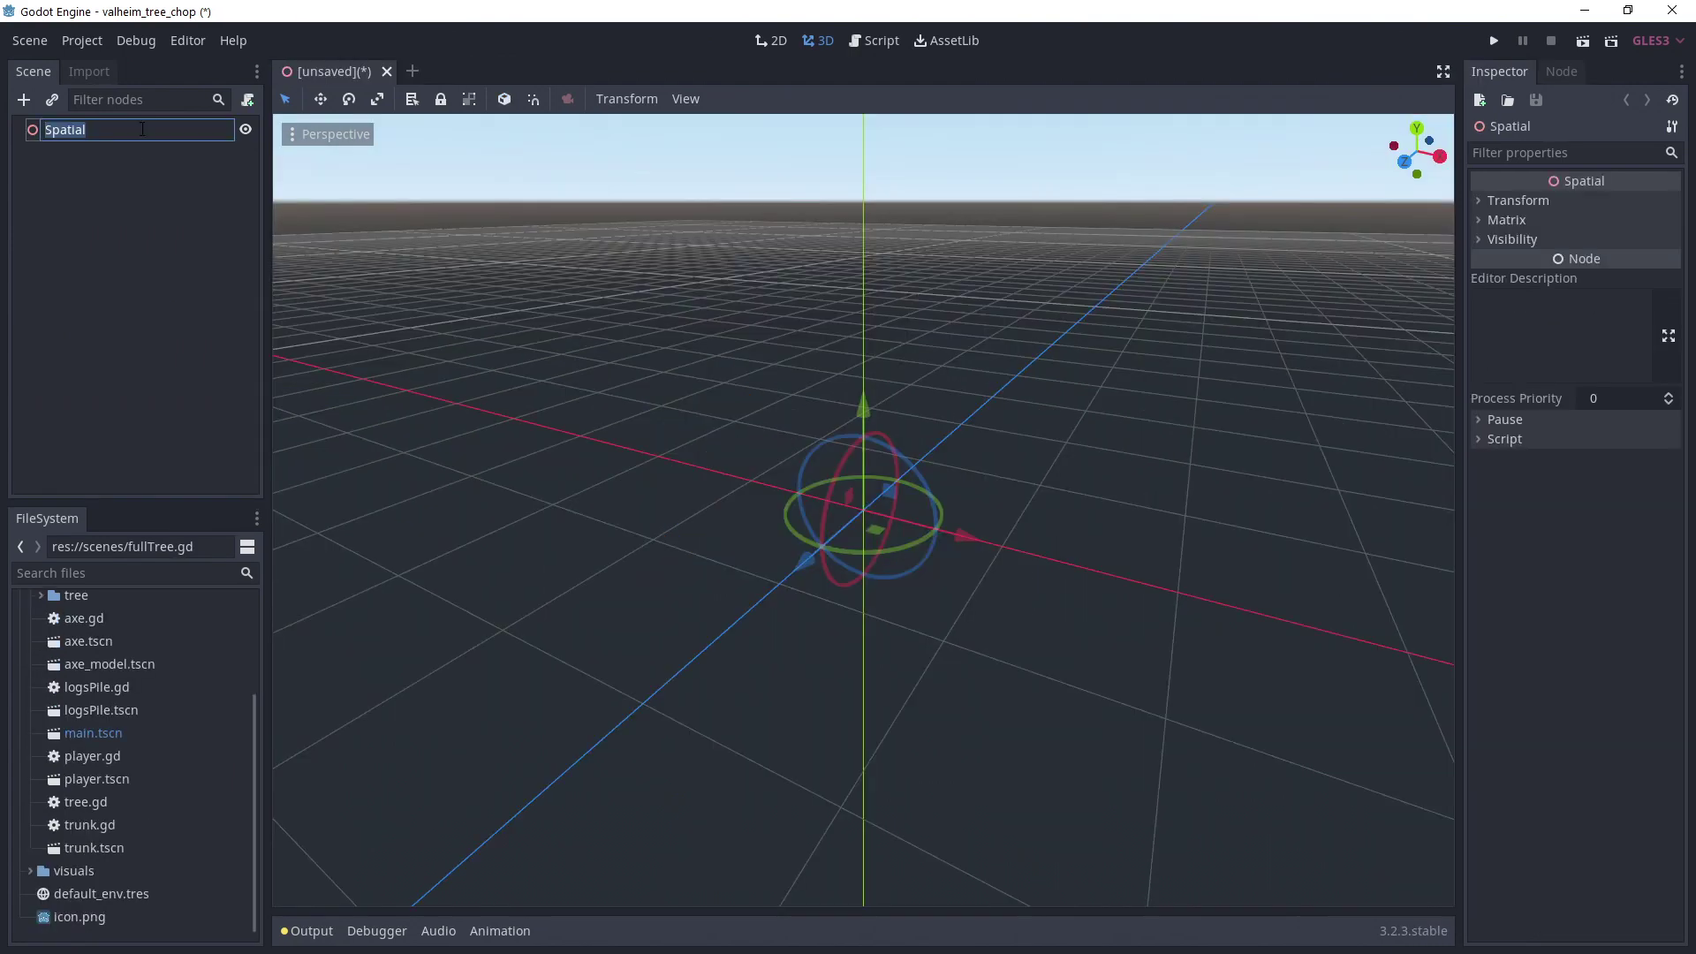
type("fu")
type("llTree")
Name the root fullTree and save it as scenes/fullTree.tscn.
key("Return")
key("ctrl+s")
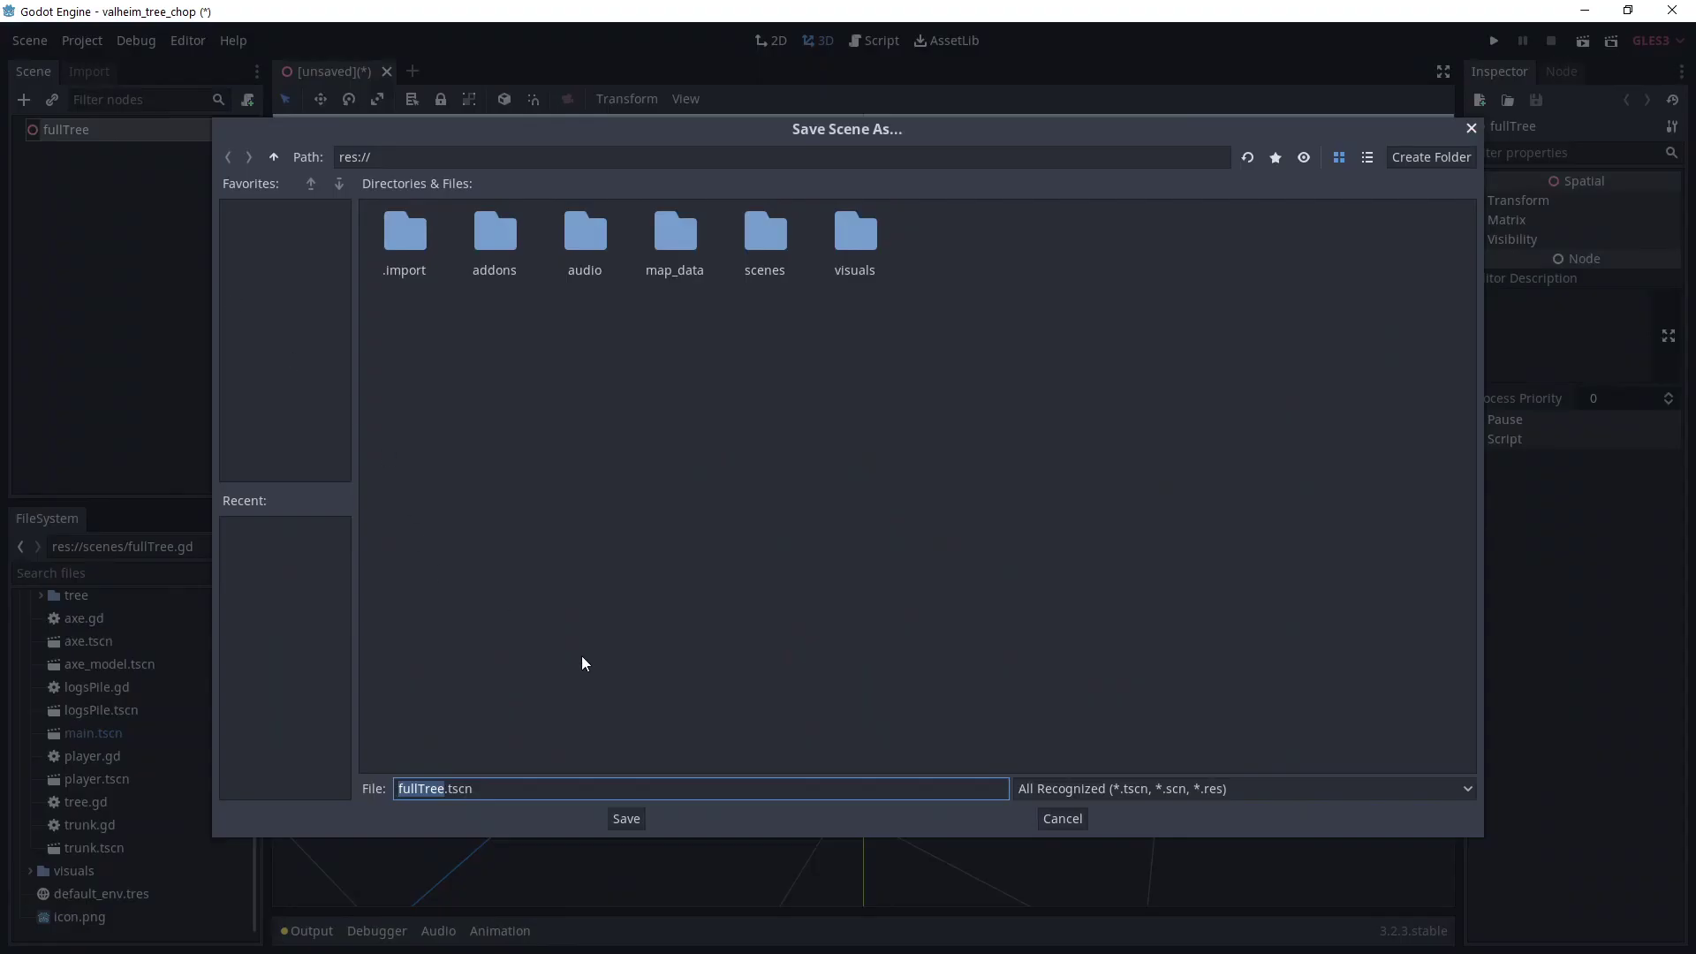
double_click(765, 239)
left_click(625, 818)
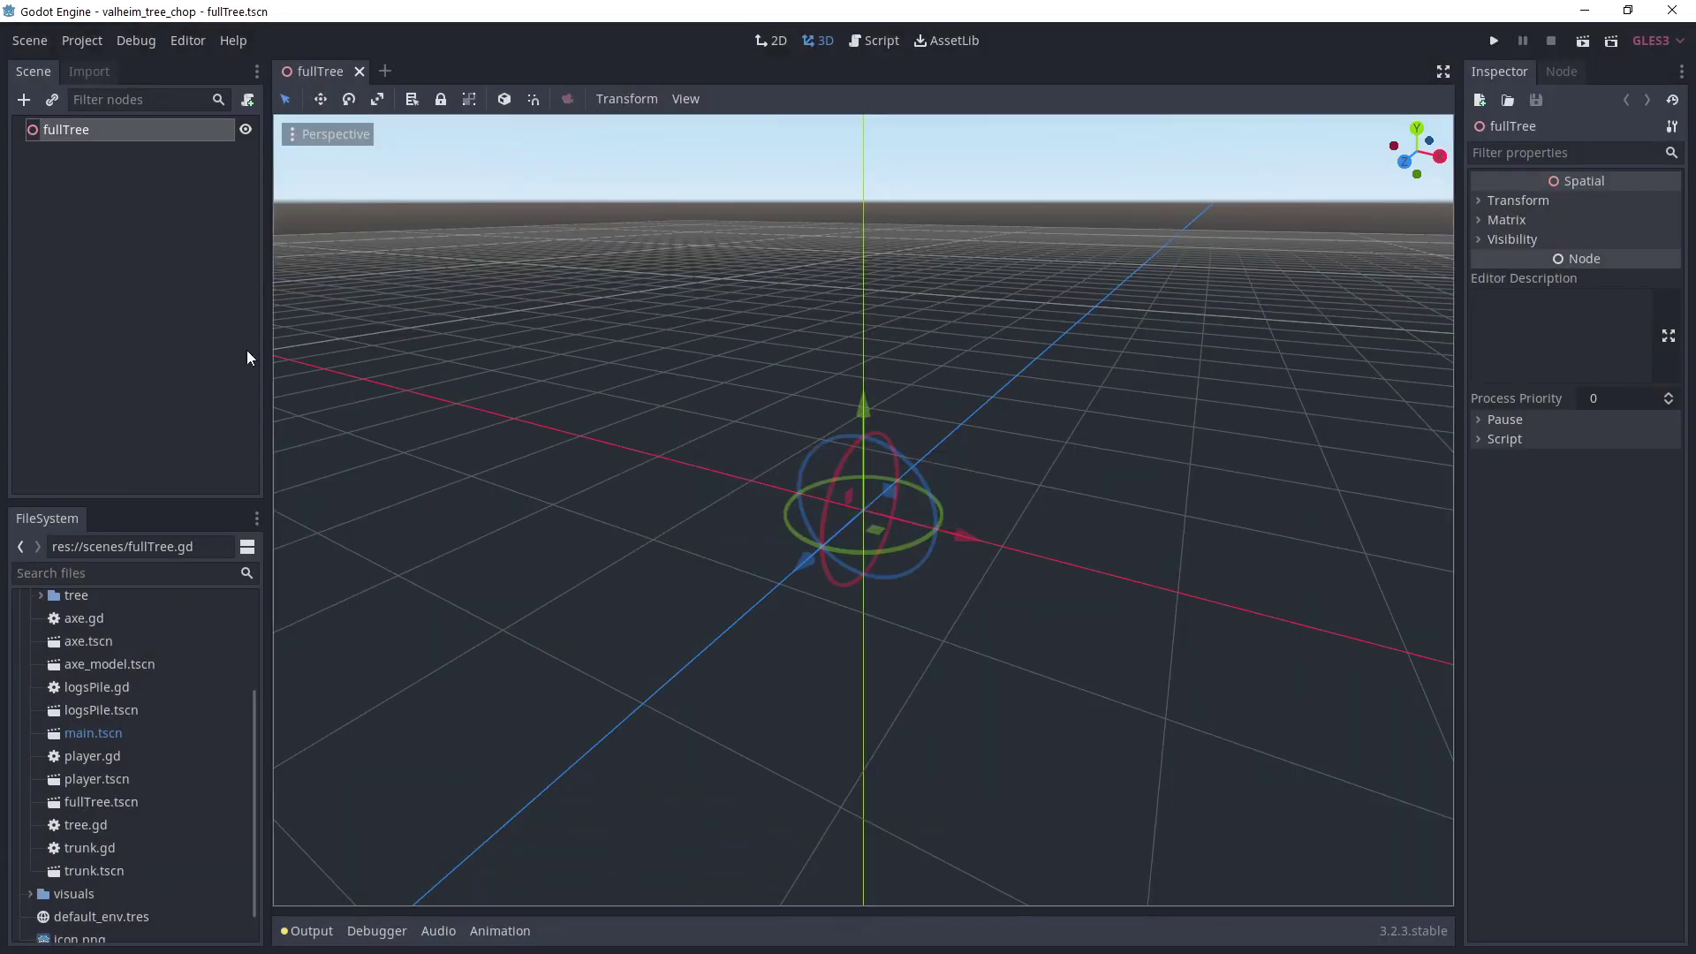
Change the root to a StaticBody and add it to the Tree group.
right_click(95, 129)
left_click(163, 285)
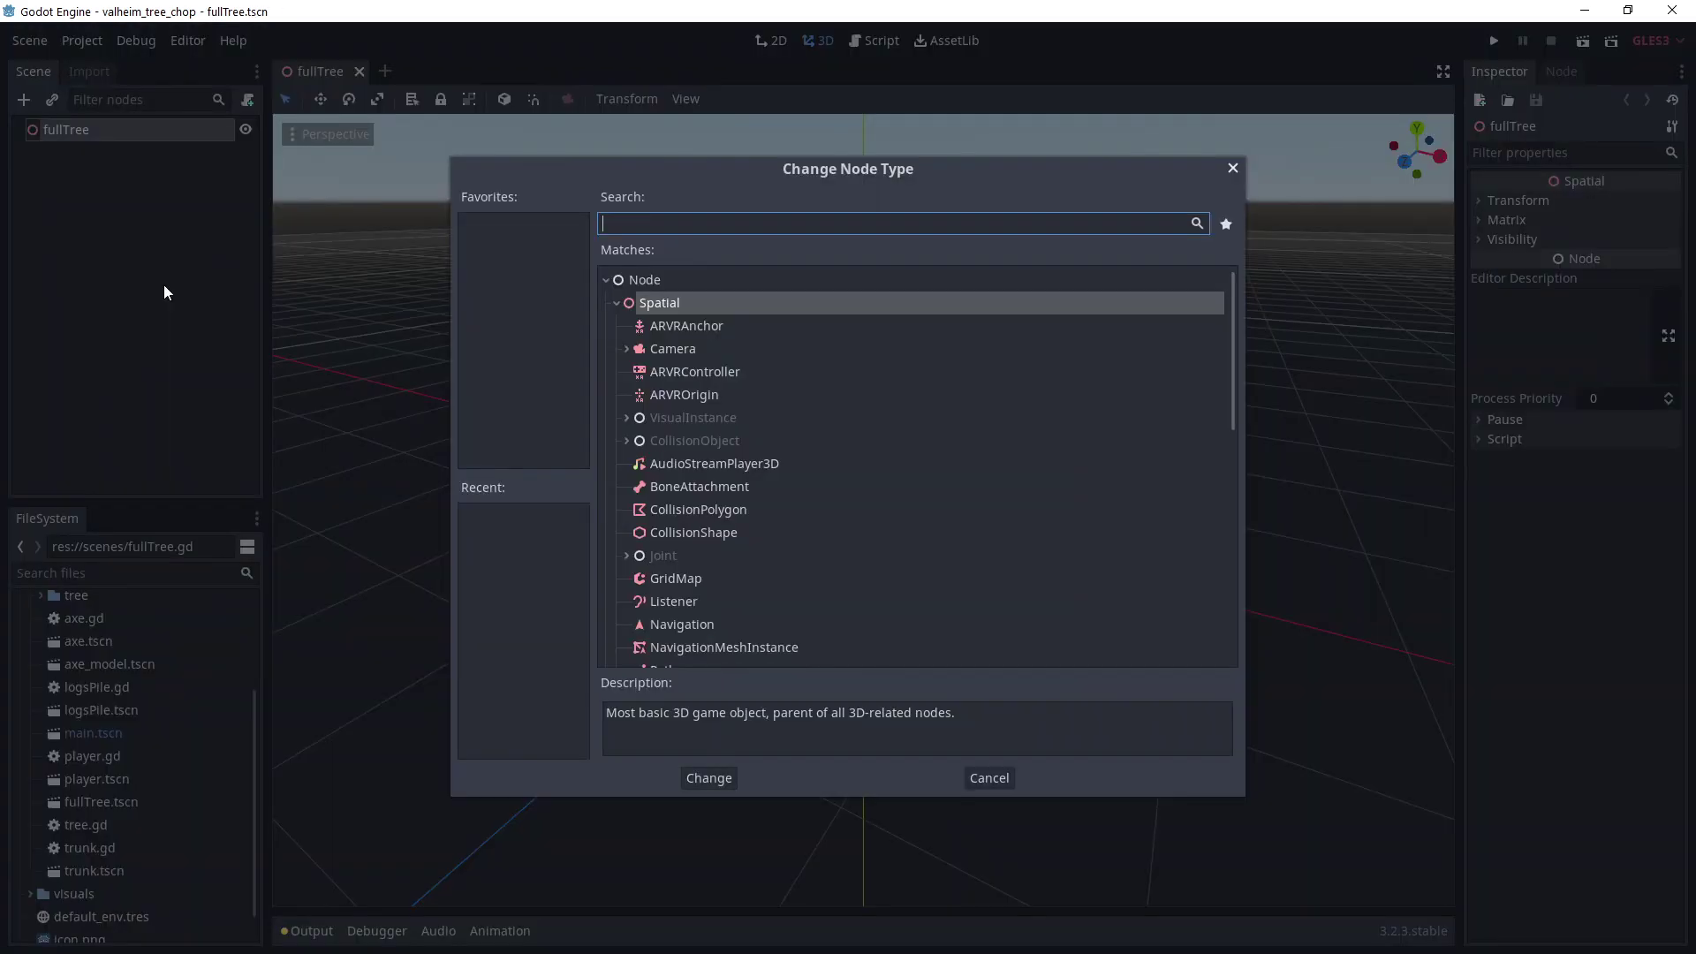
type("Static")
type("T")
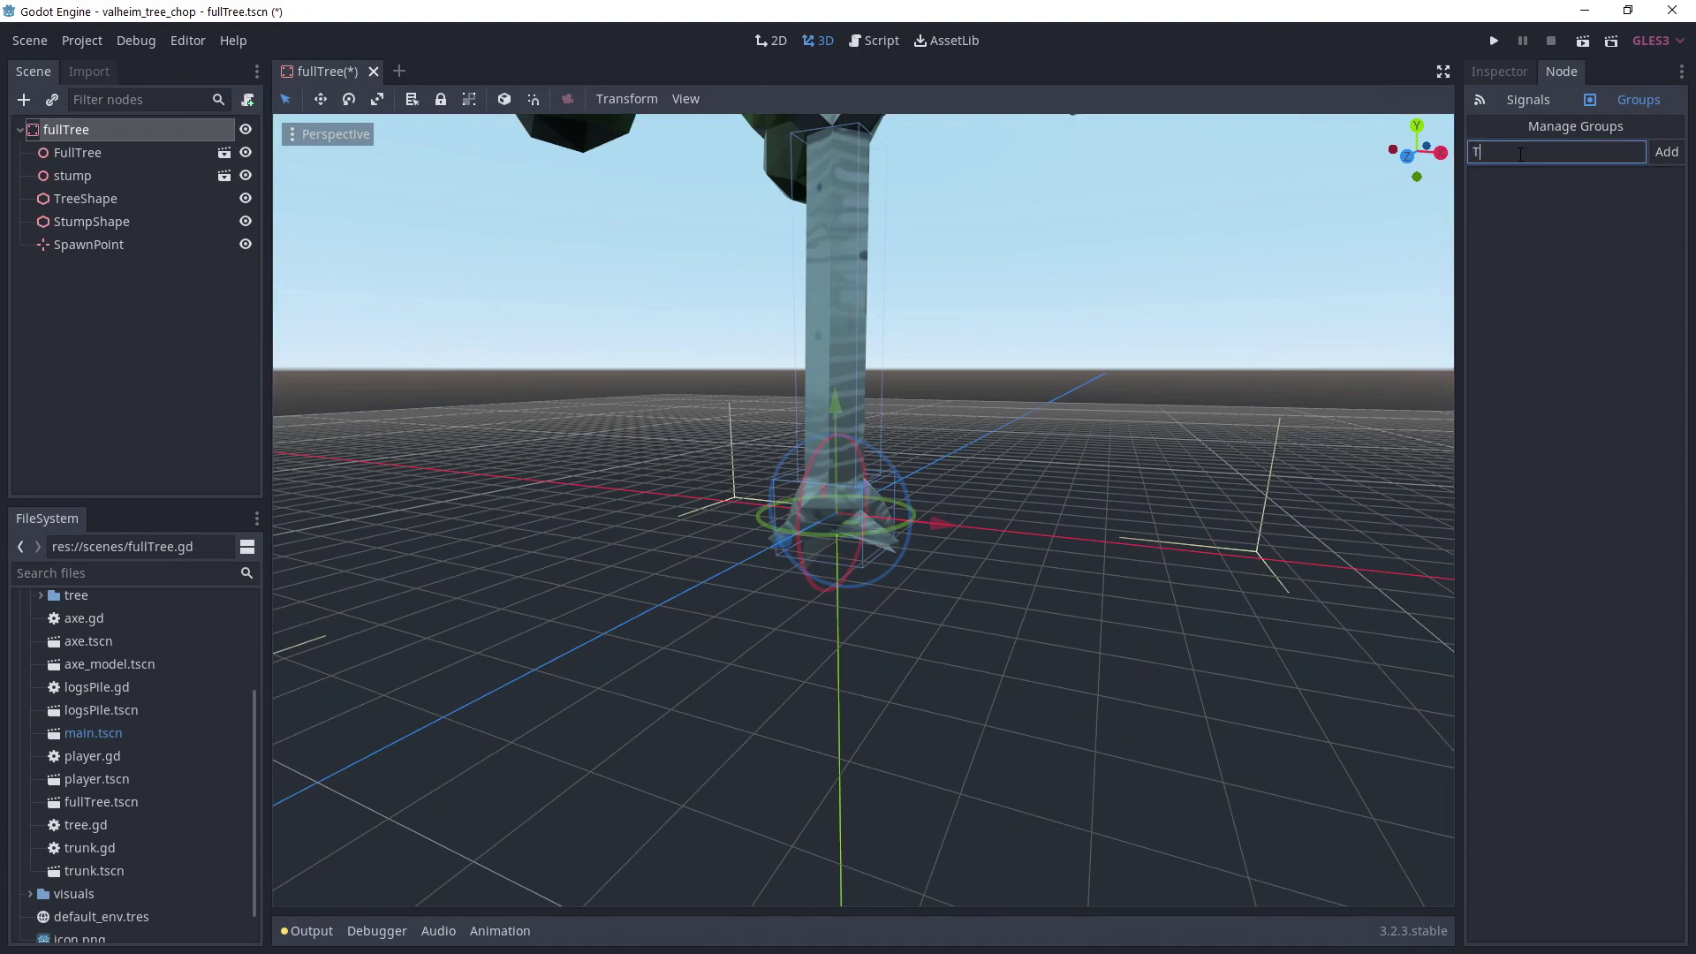
type("ree")
left_click(1666, 156)
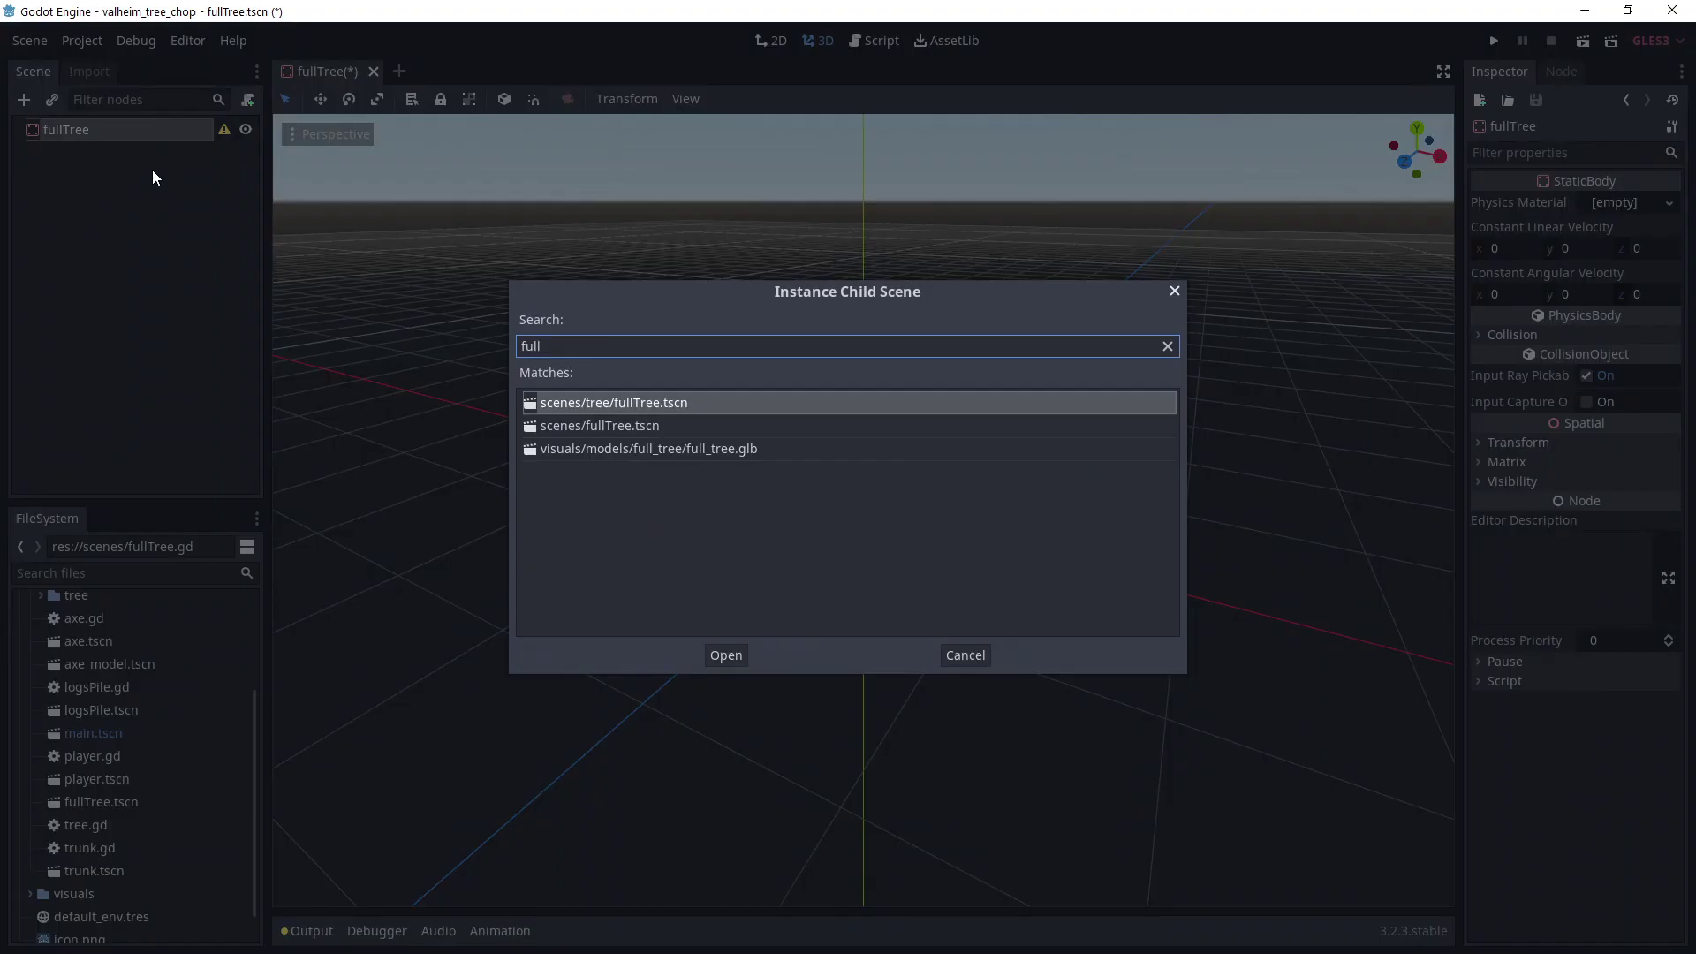
Instance the FullTree and stump models into the scene.
double_click(683, 404)
middle_click_drag(800, 514, 848, 553)
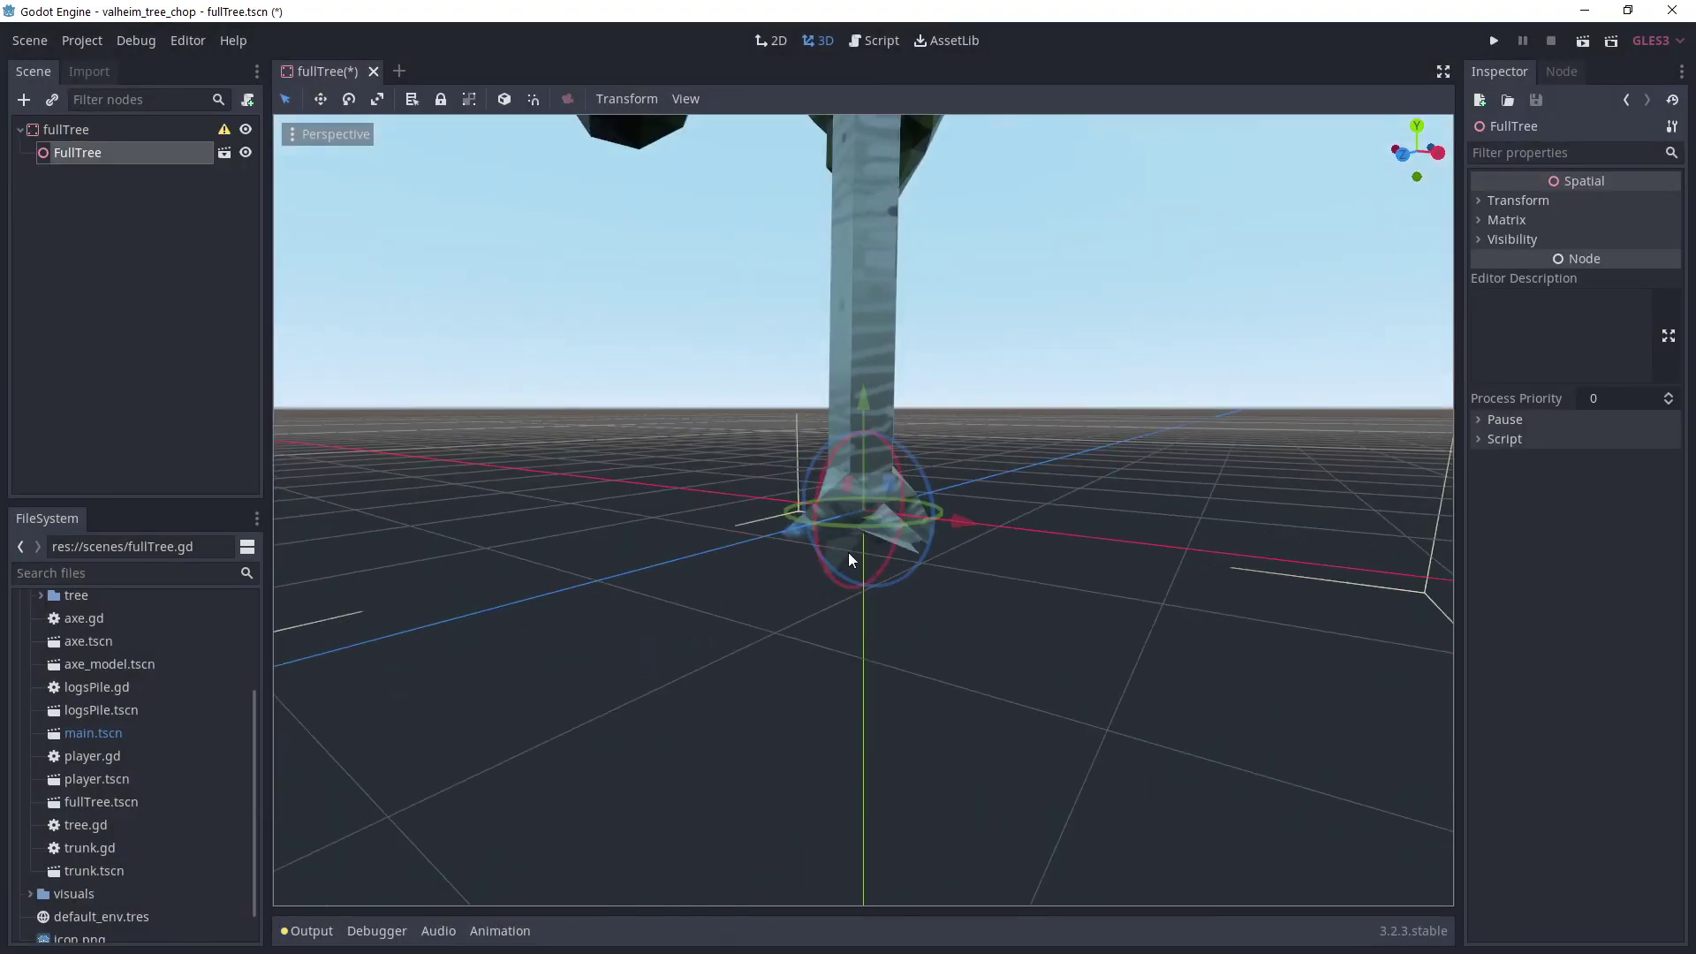
scroll(878, 569, "down", 3)
scroll(879, 569, "down", 3)
scroll(959, 491, "down", 2)
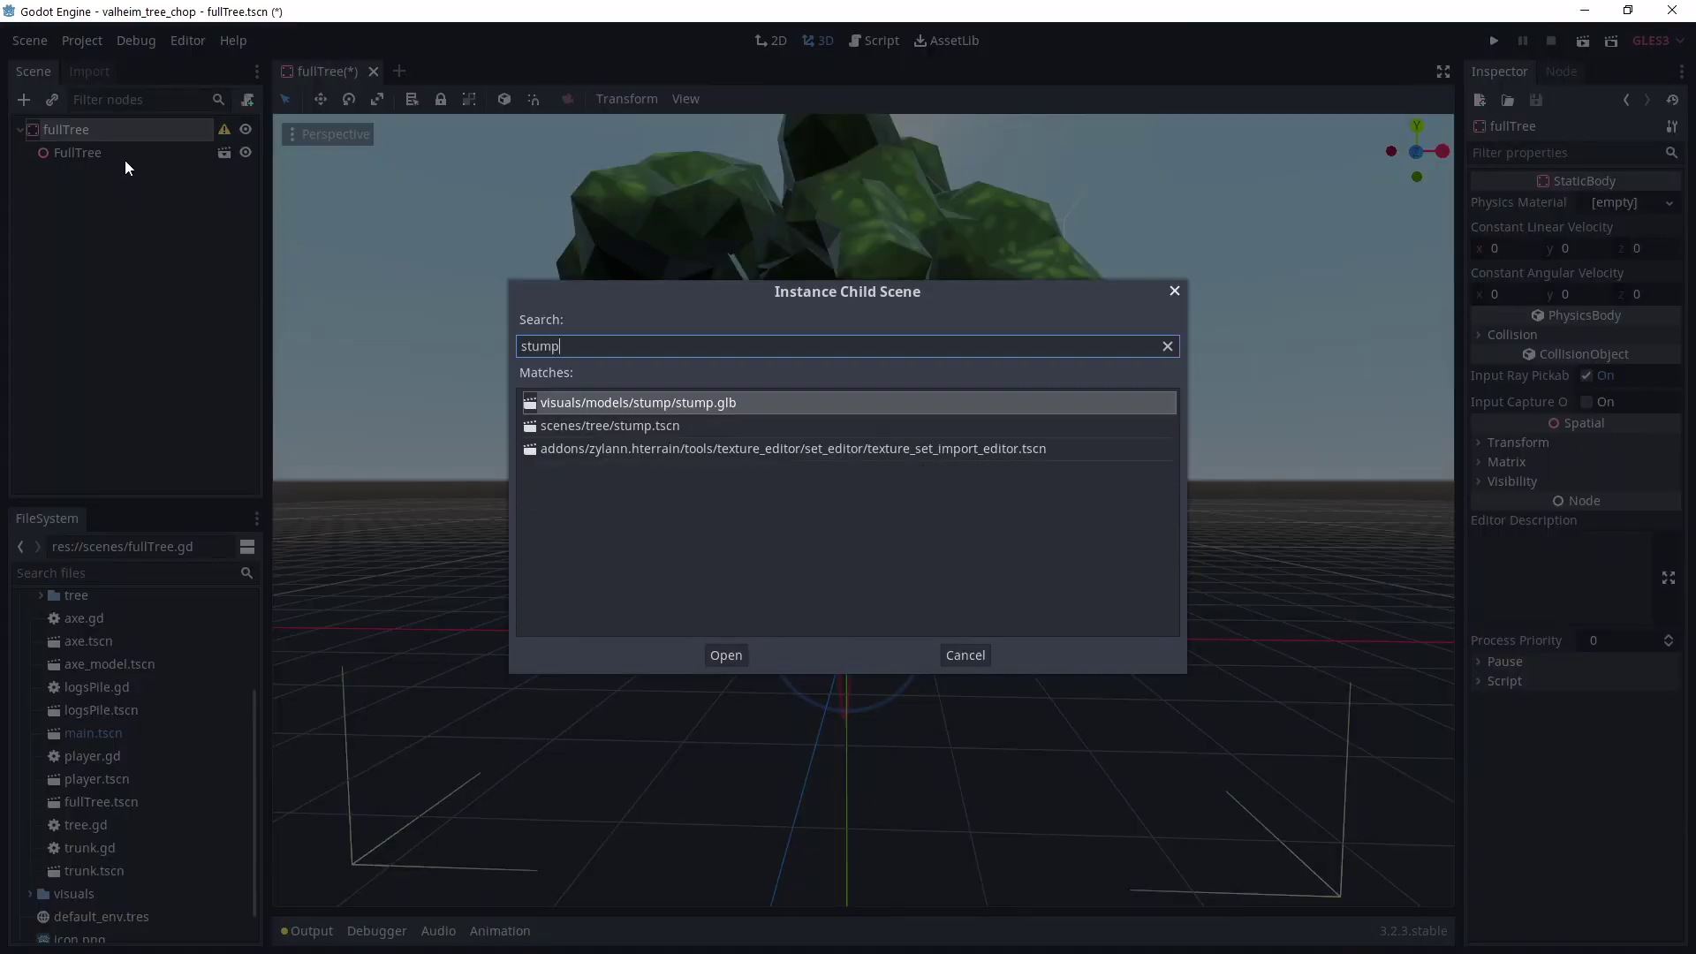
double_click(691, 404)
left_click(77, 152)
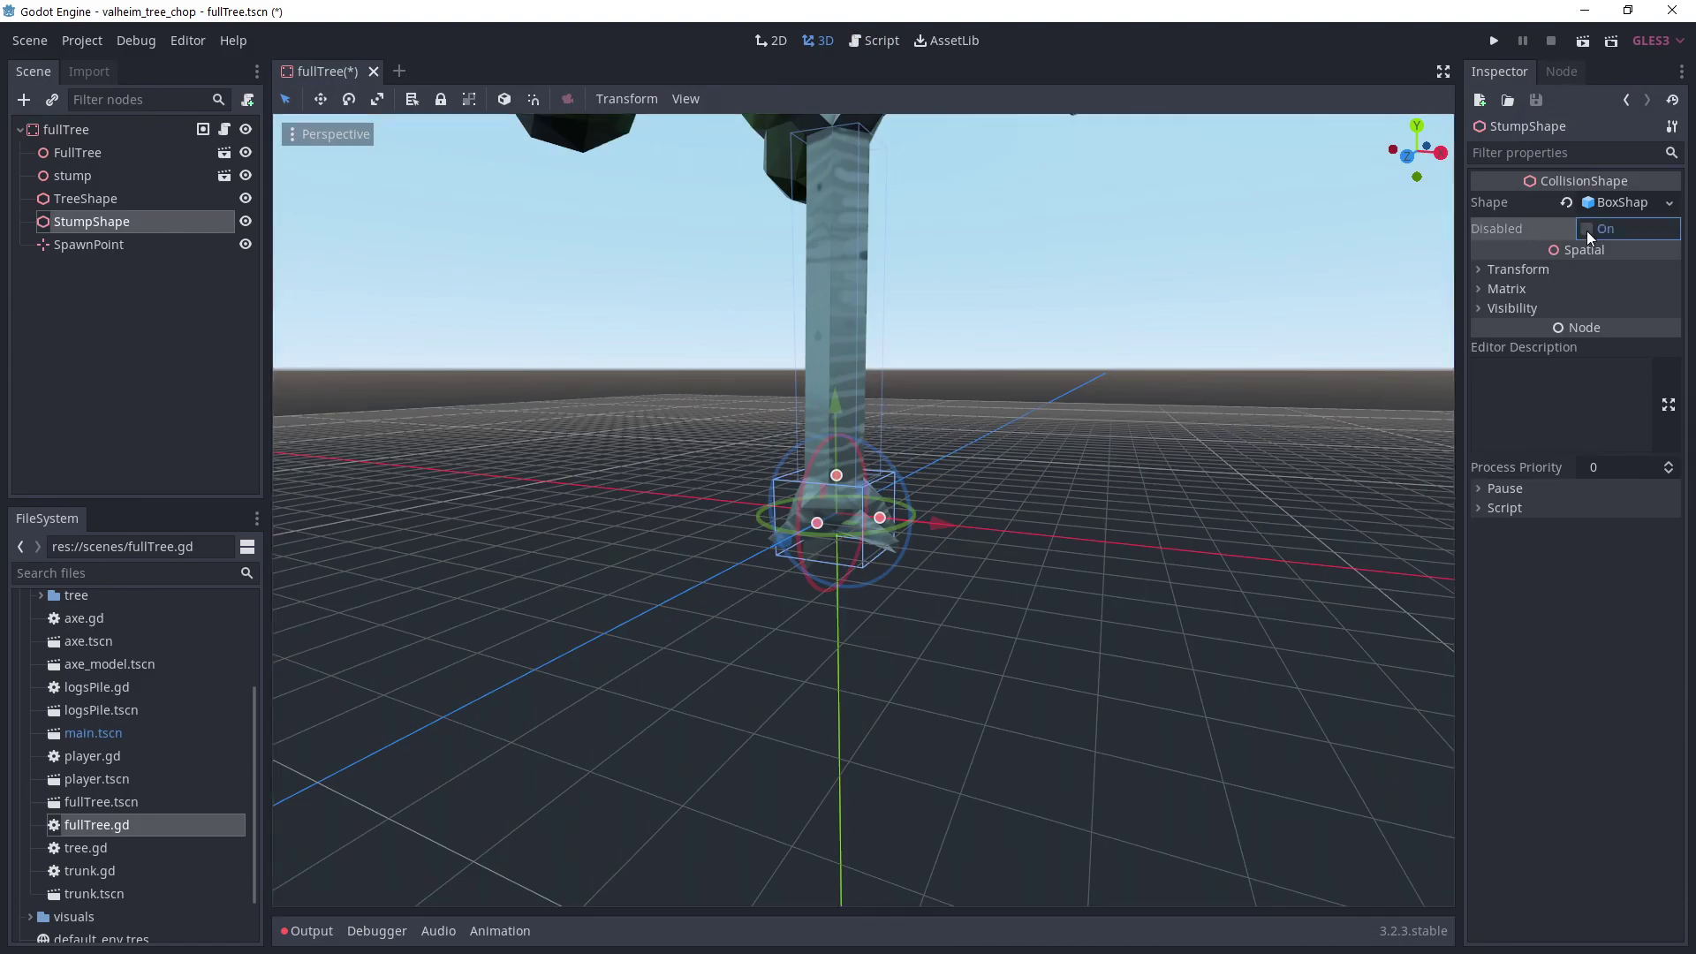
Add a SpawnPoint position node and raise it up the trunk in front view.
double_click(146, 246)
type("S")
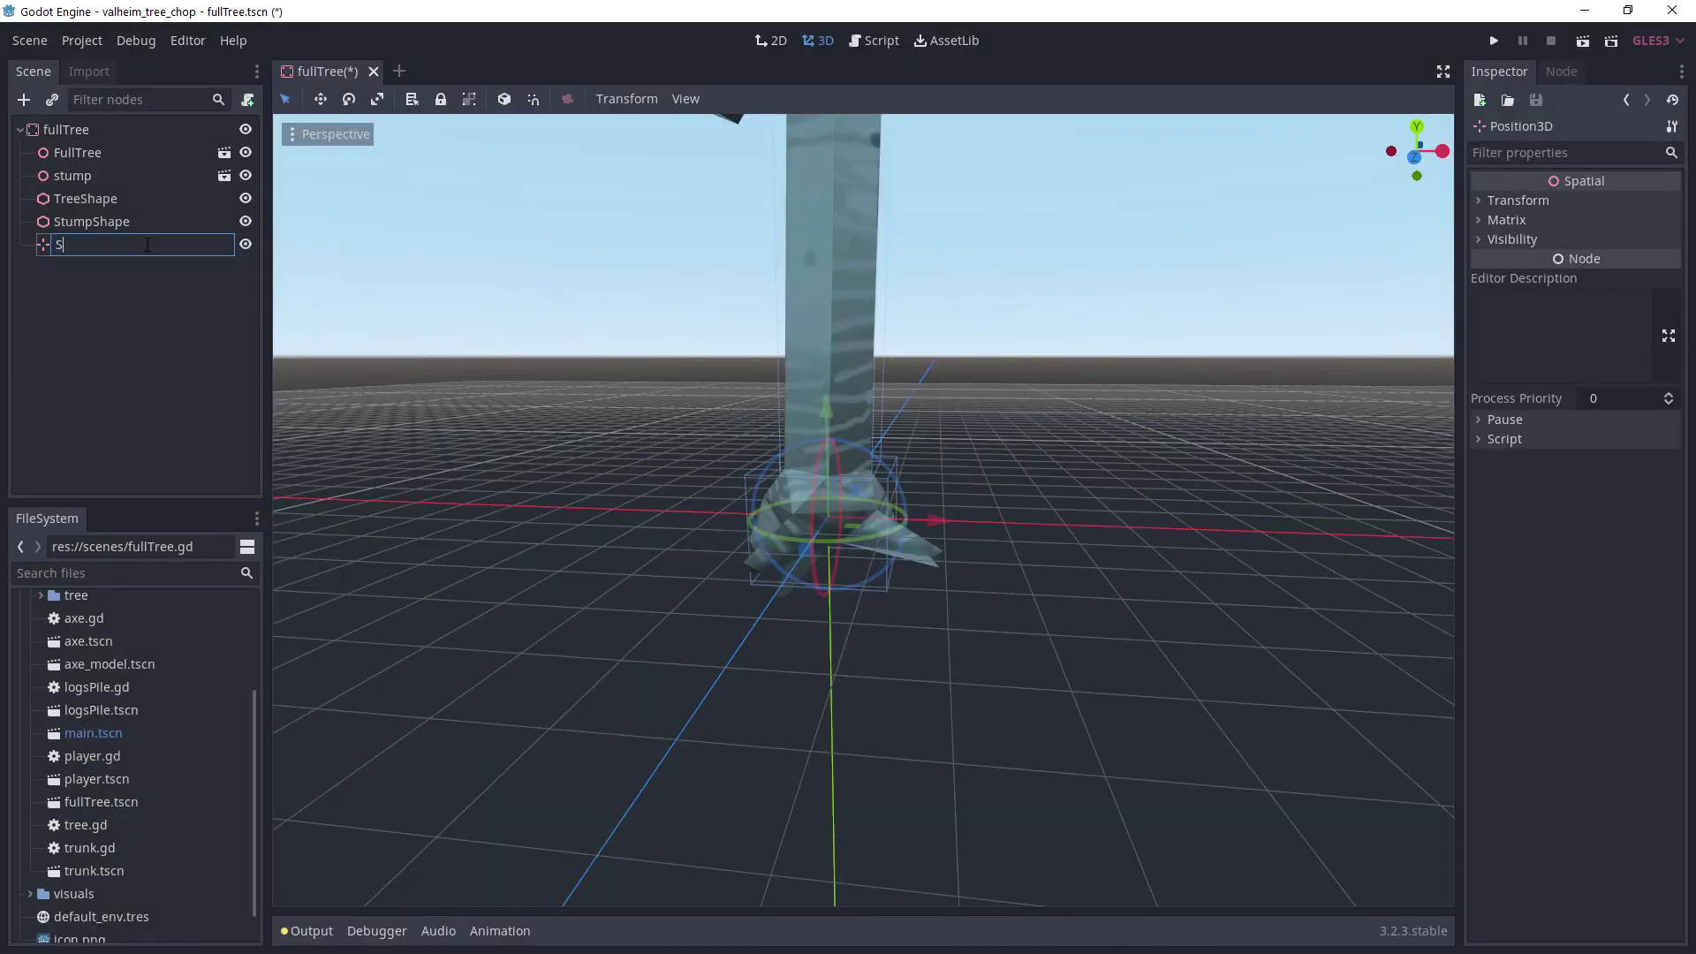
type("pawnPoint")
key("Return")
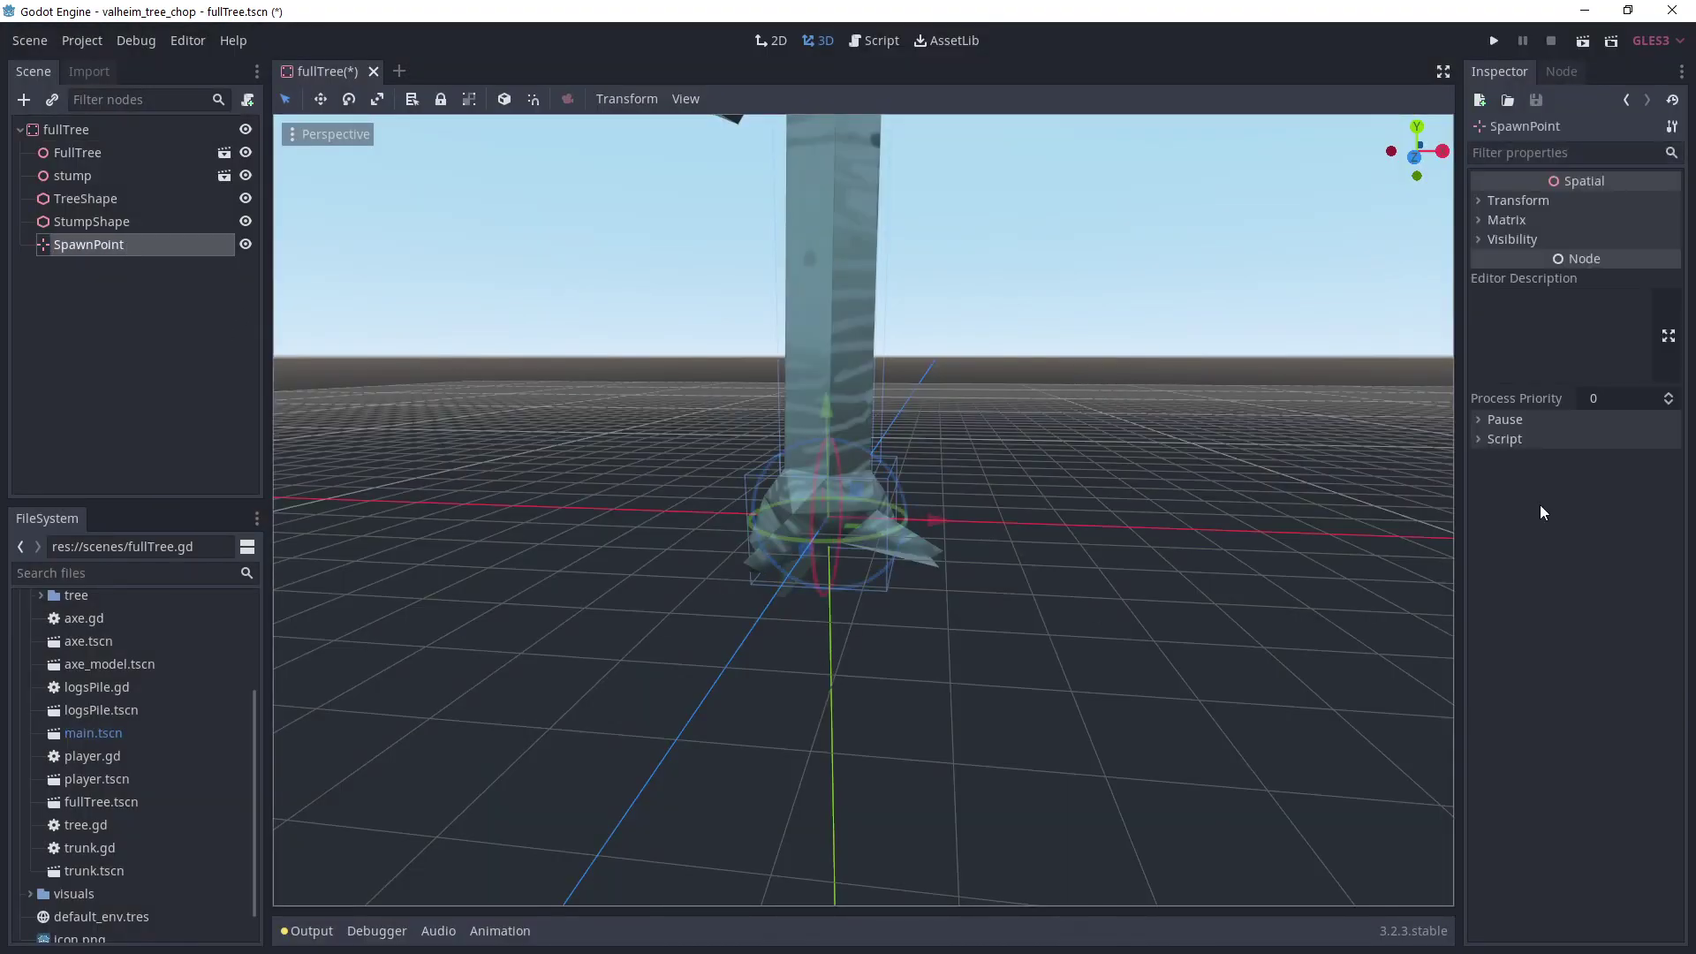
key("KP_1")
left_click_drag(795, 451, 798, 293)
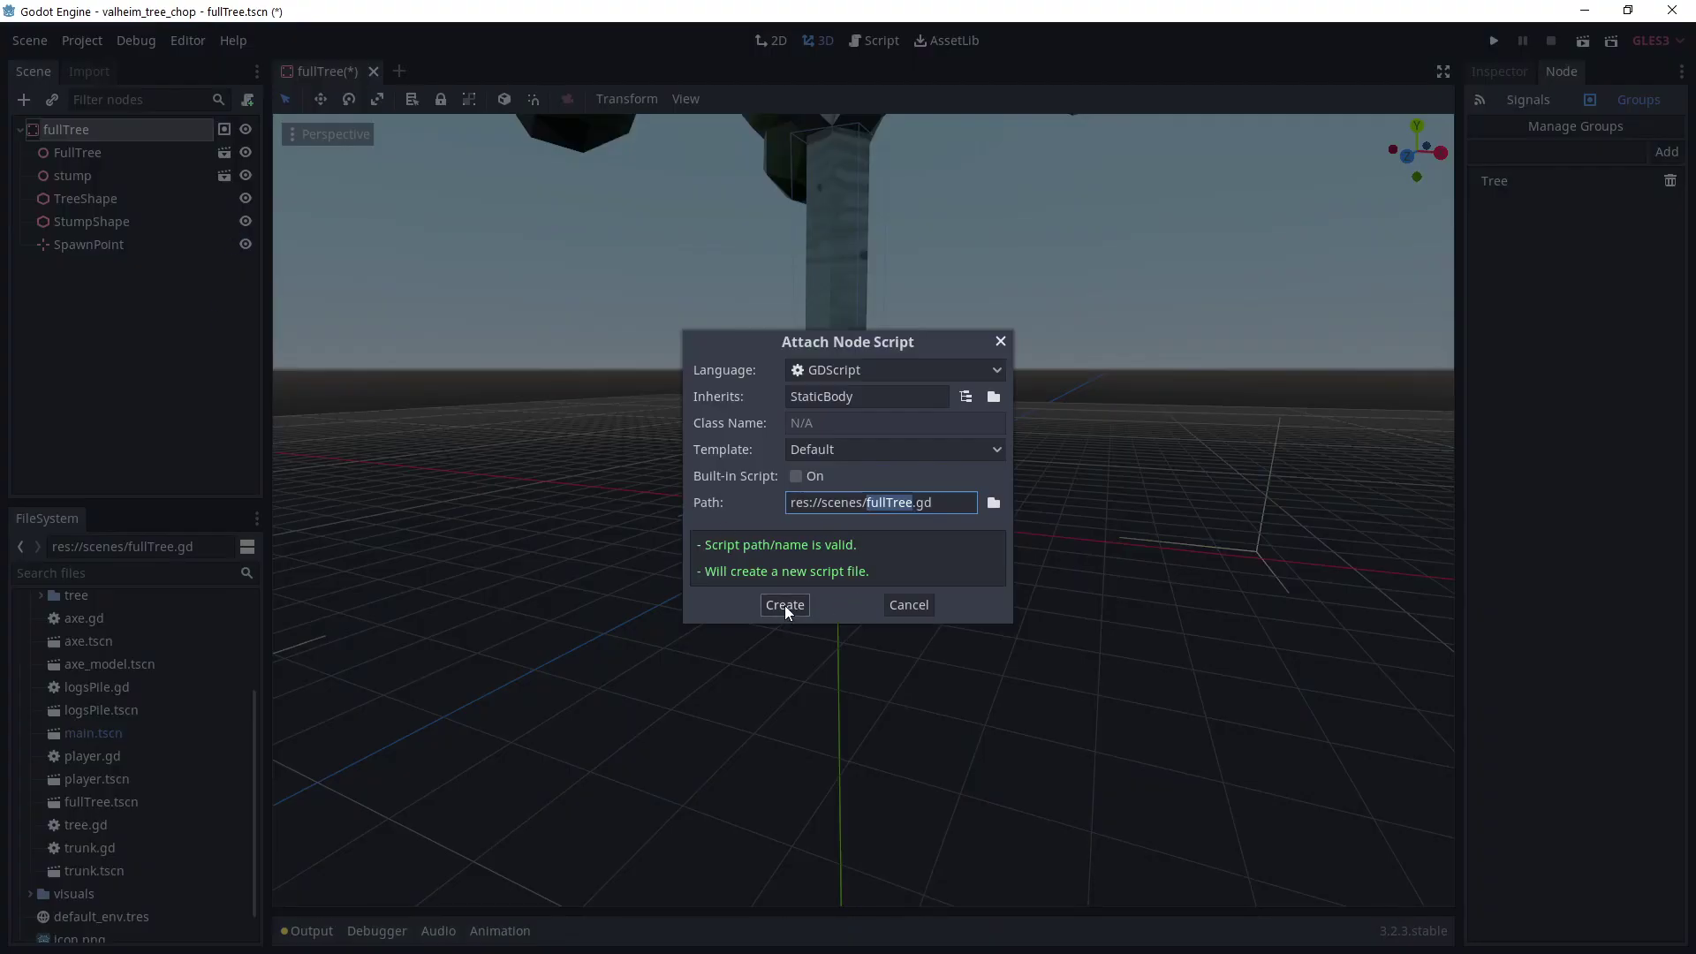
Write fullTree.gd's die(): disable TreeShape, enable StumpShape, hide FullTree, show stump, call .die().
left_click(785, 606)
type("\"res://scene")
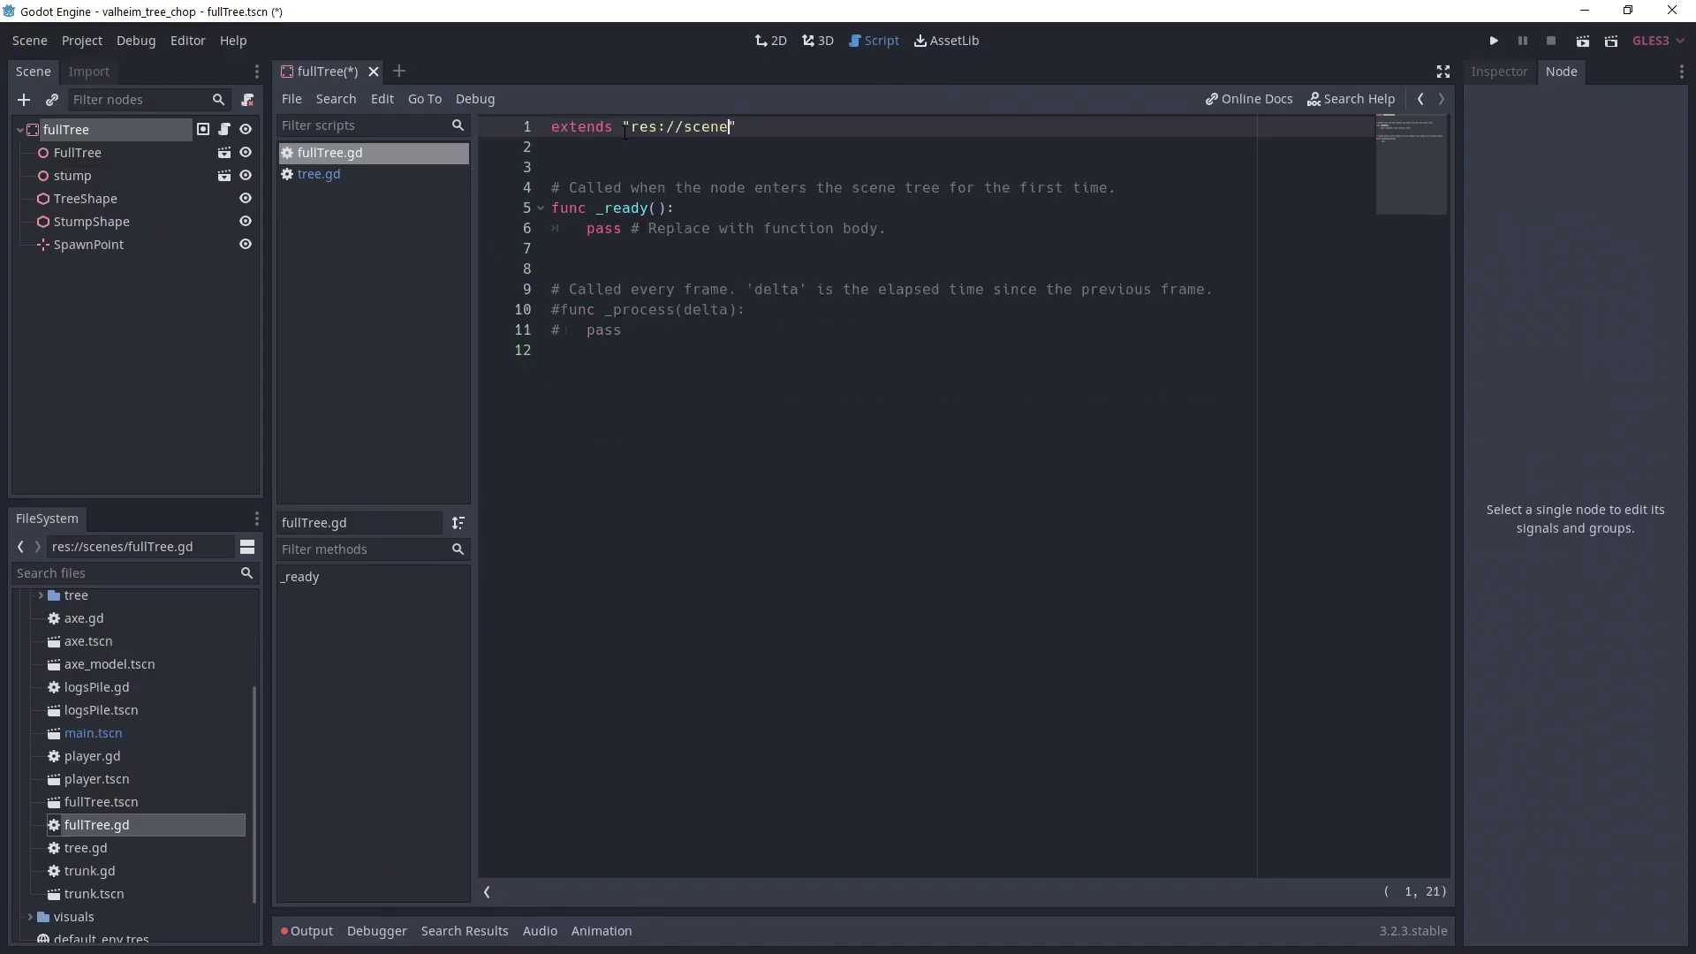
type("s/tree.gd")
left_click(553, 268)
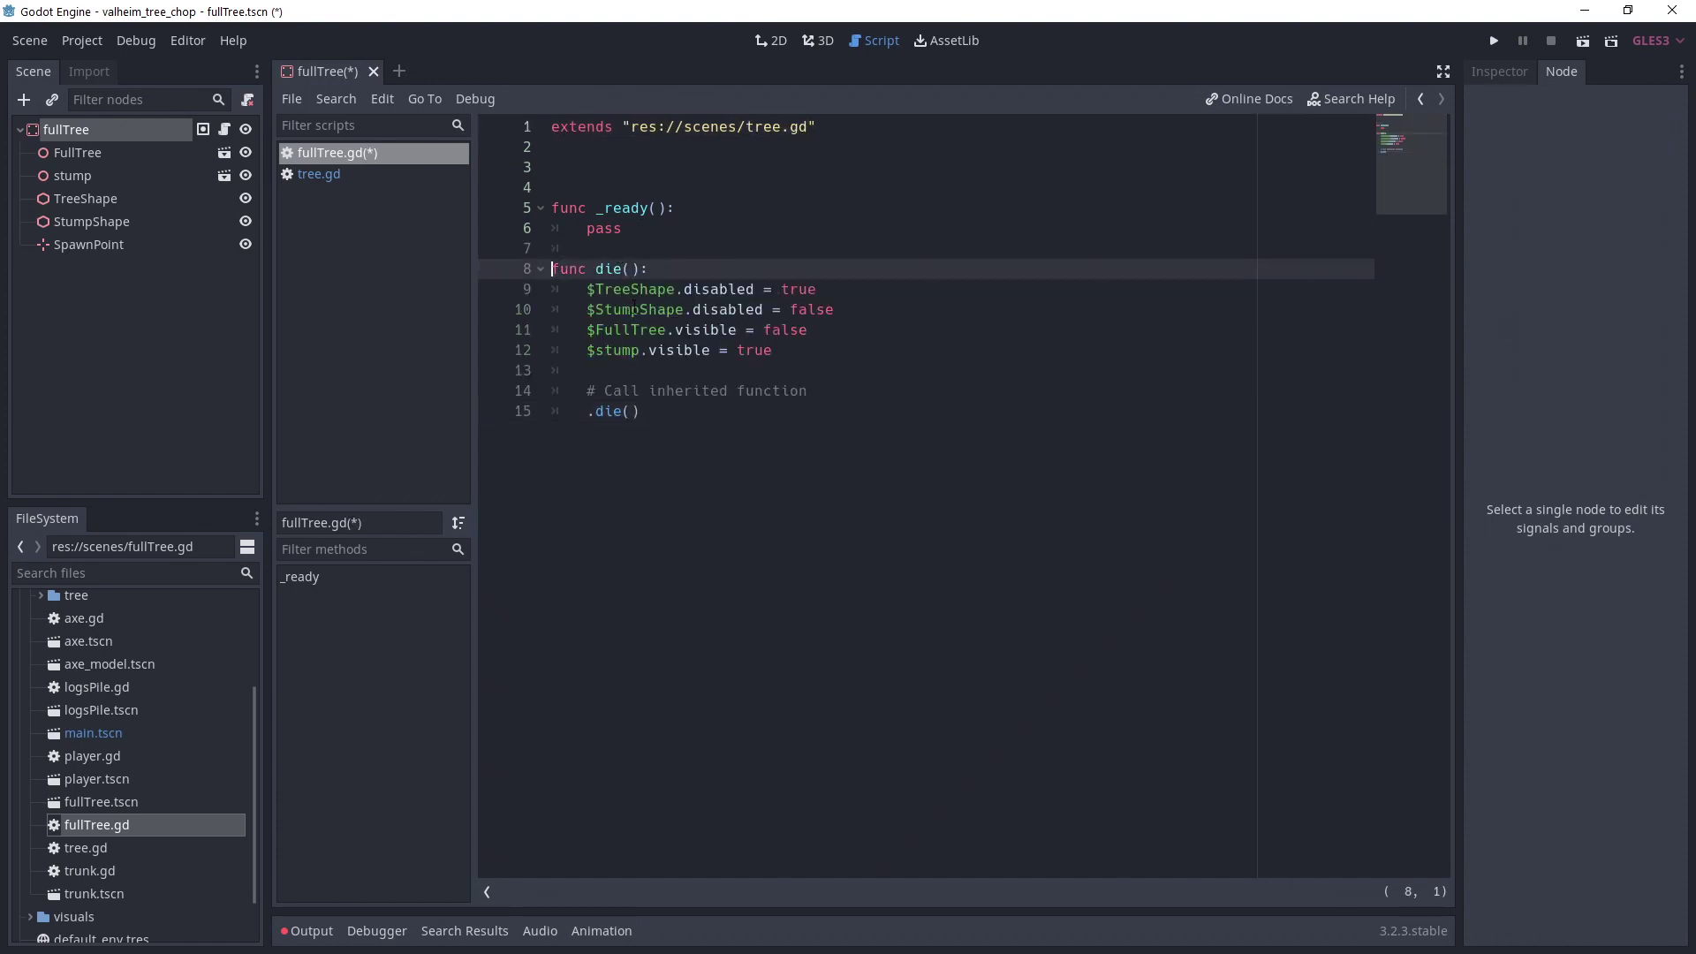
left_click(893, 287)
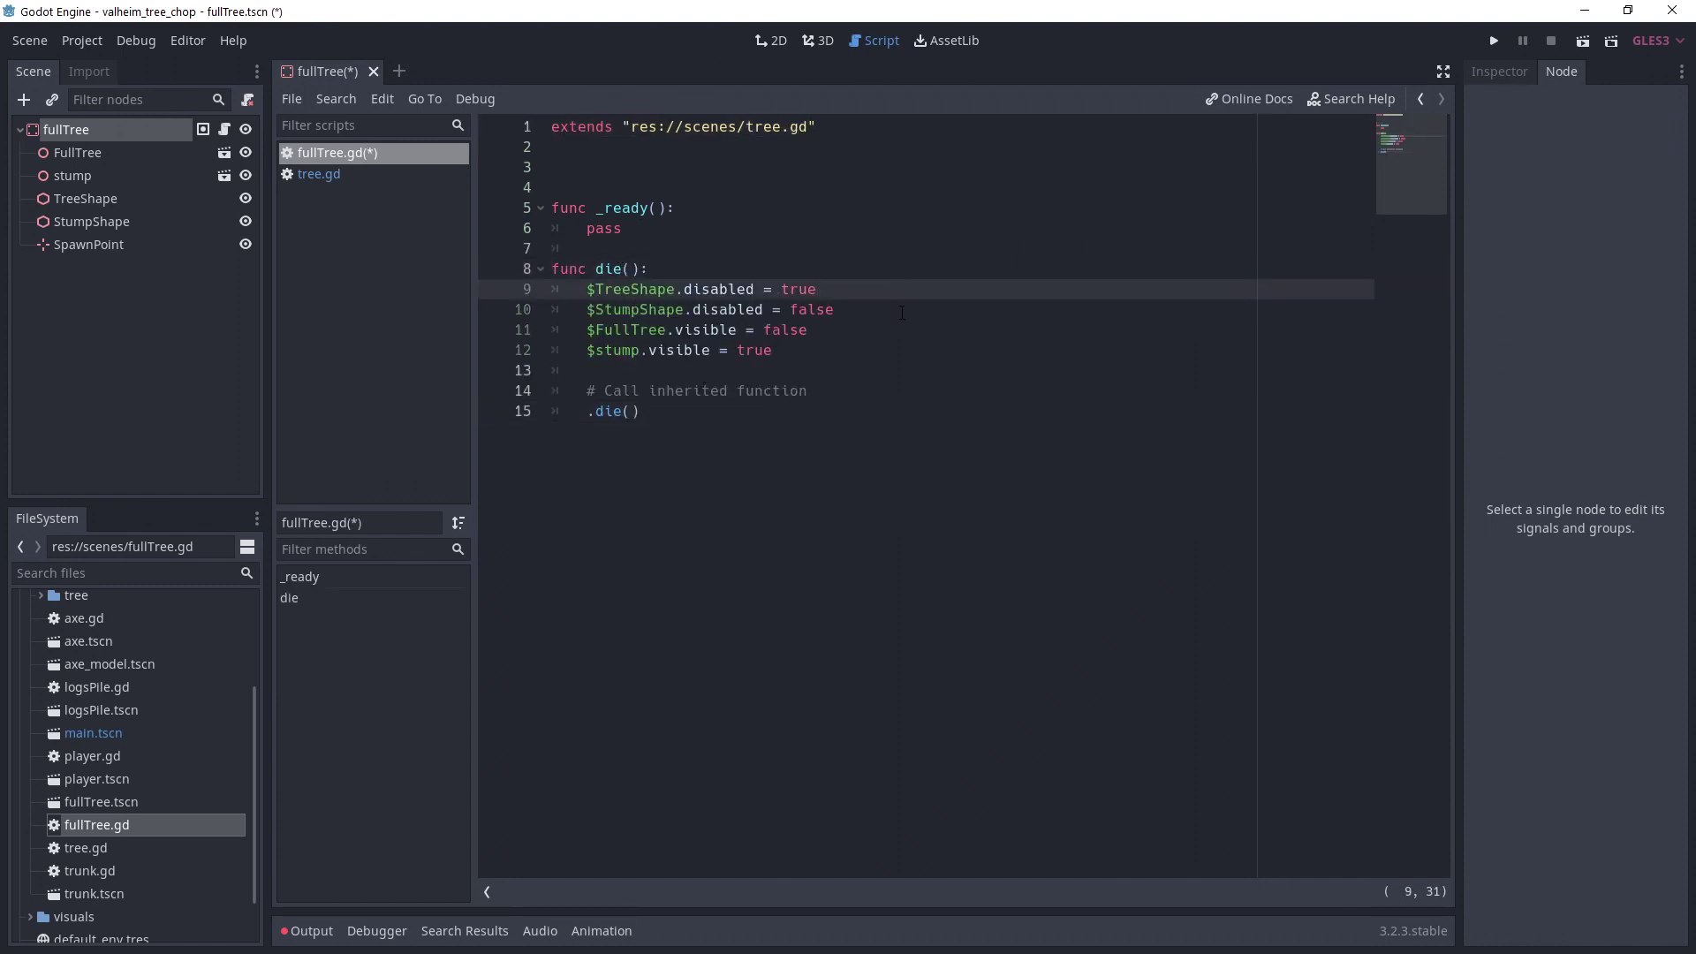
left_click(896, 306)
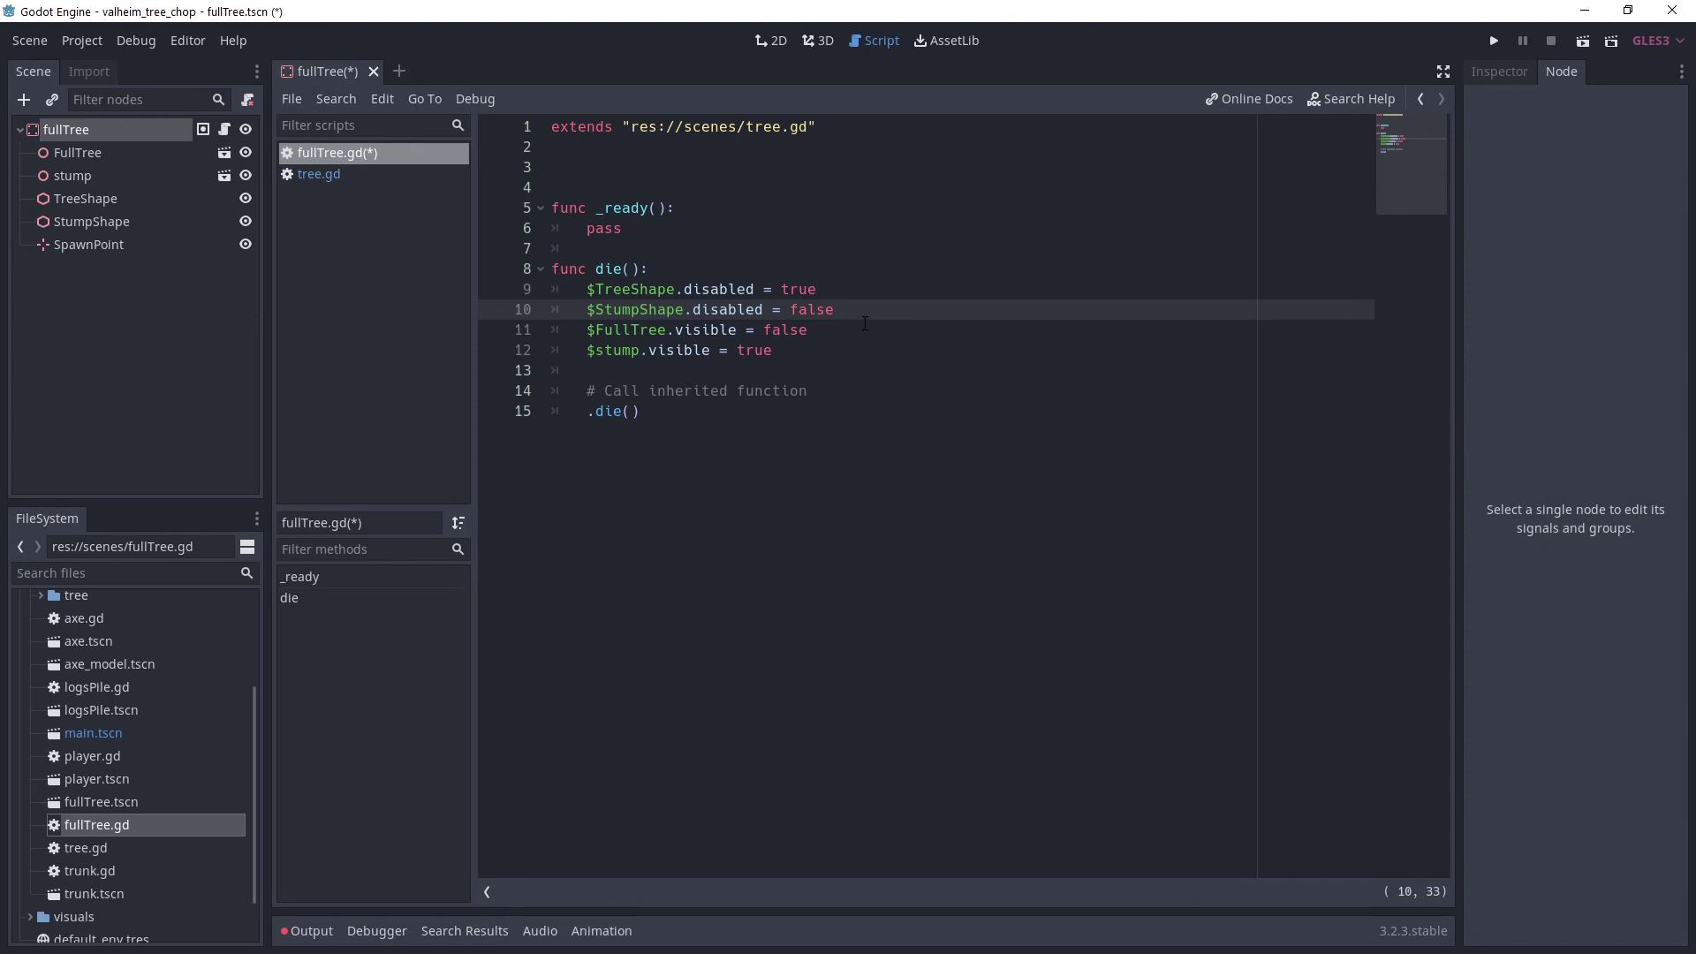
left_click(858, 331)
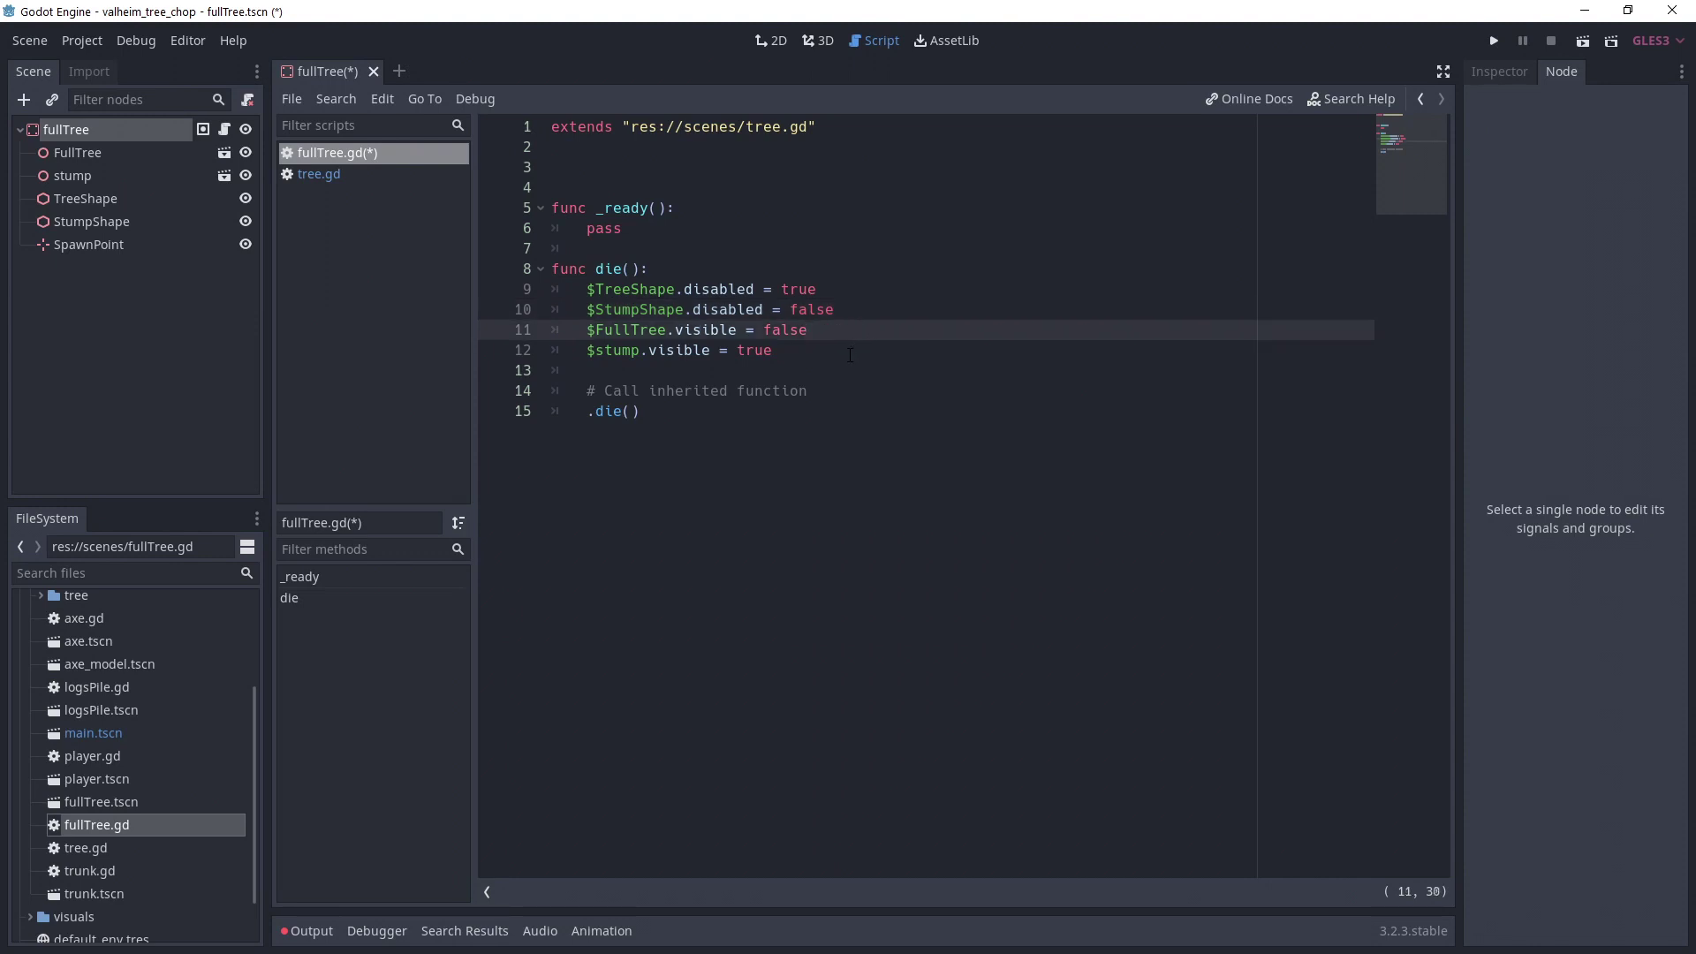
left_click(853, 353)
left_click(802, 406)
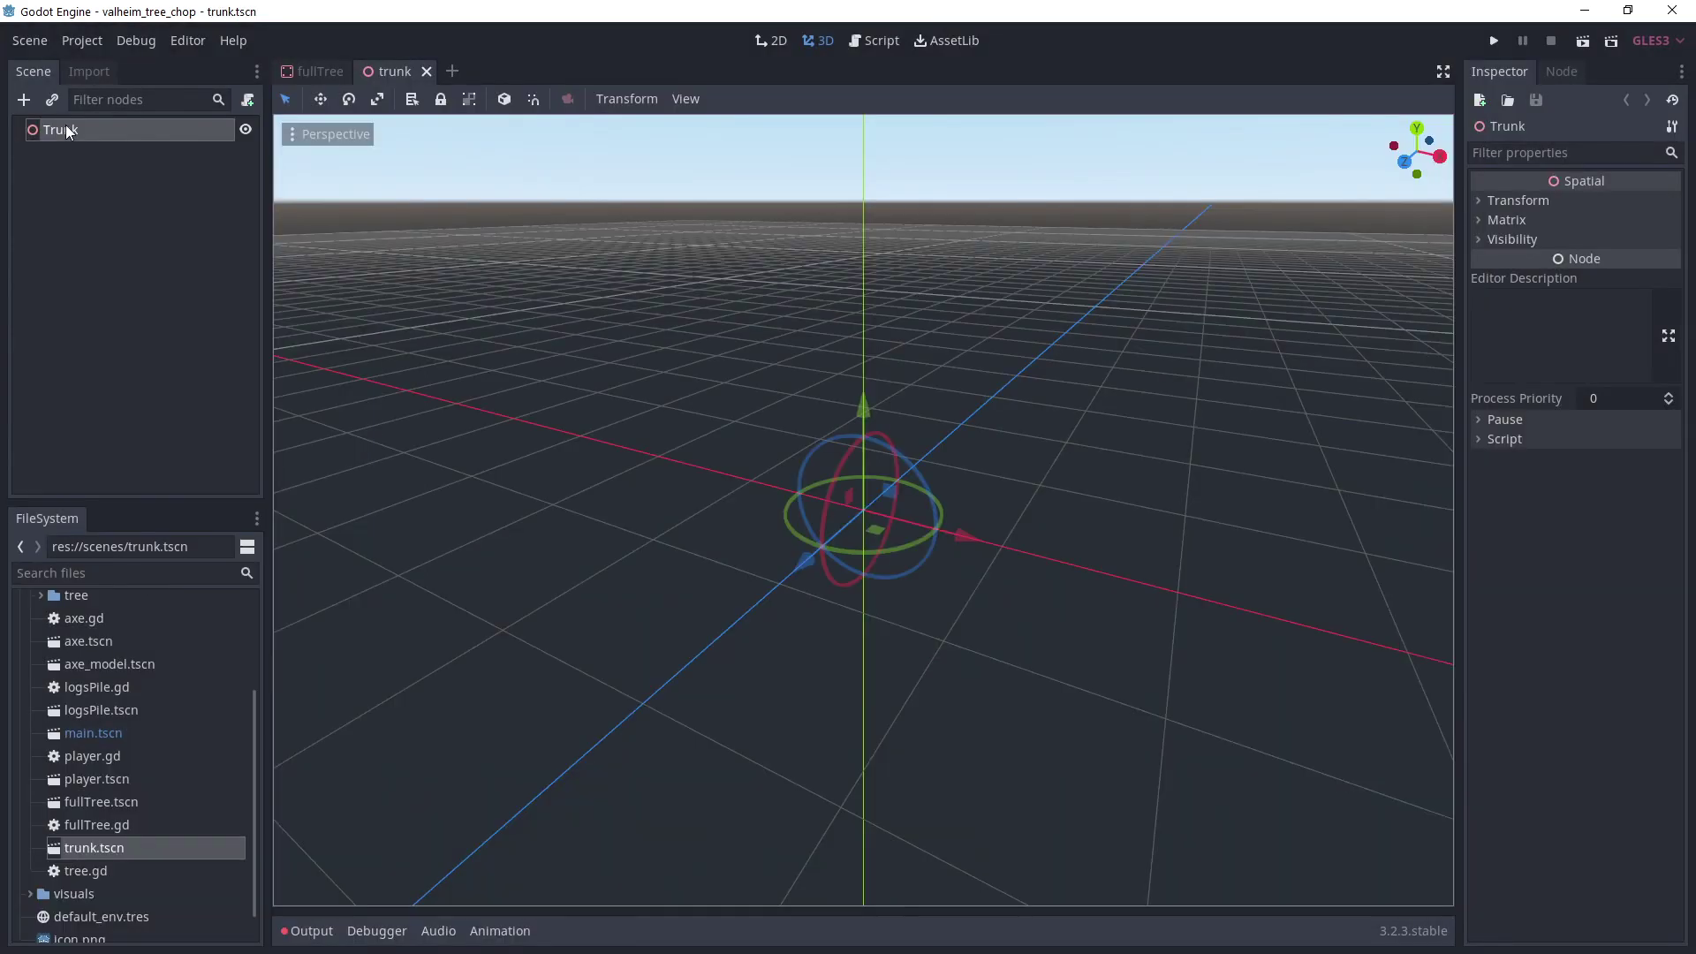
Change Trunk to a RigidBody with mass 50 and angular damp 2.
right_click(65, 125)
left_click(126, 286)
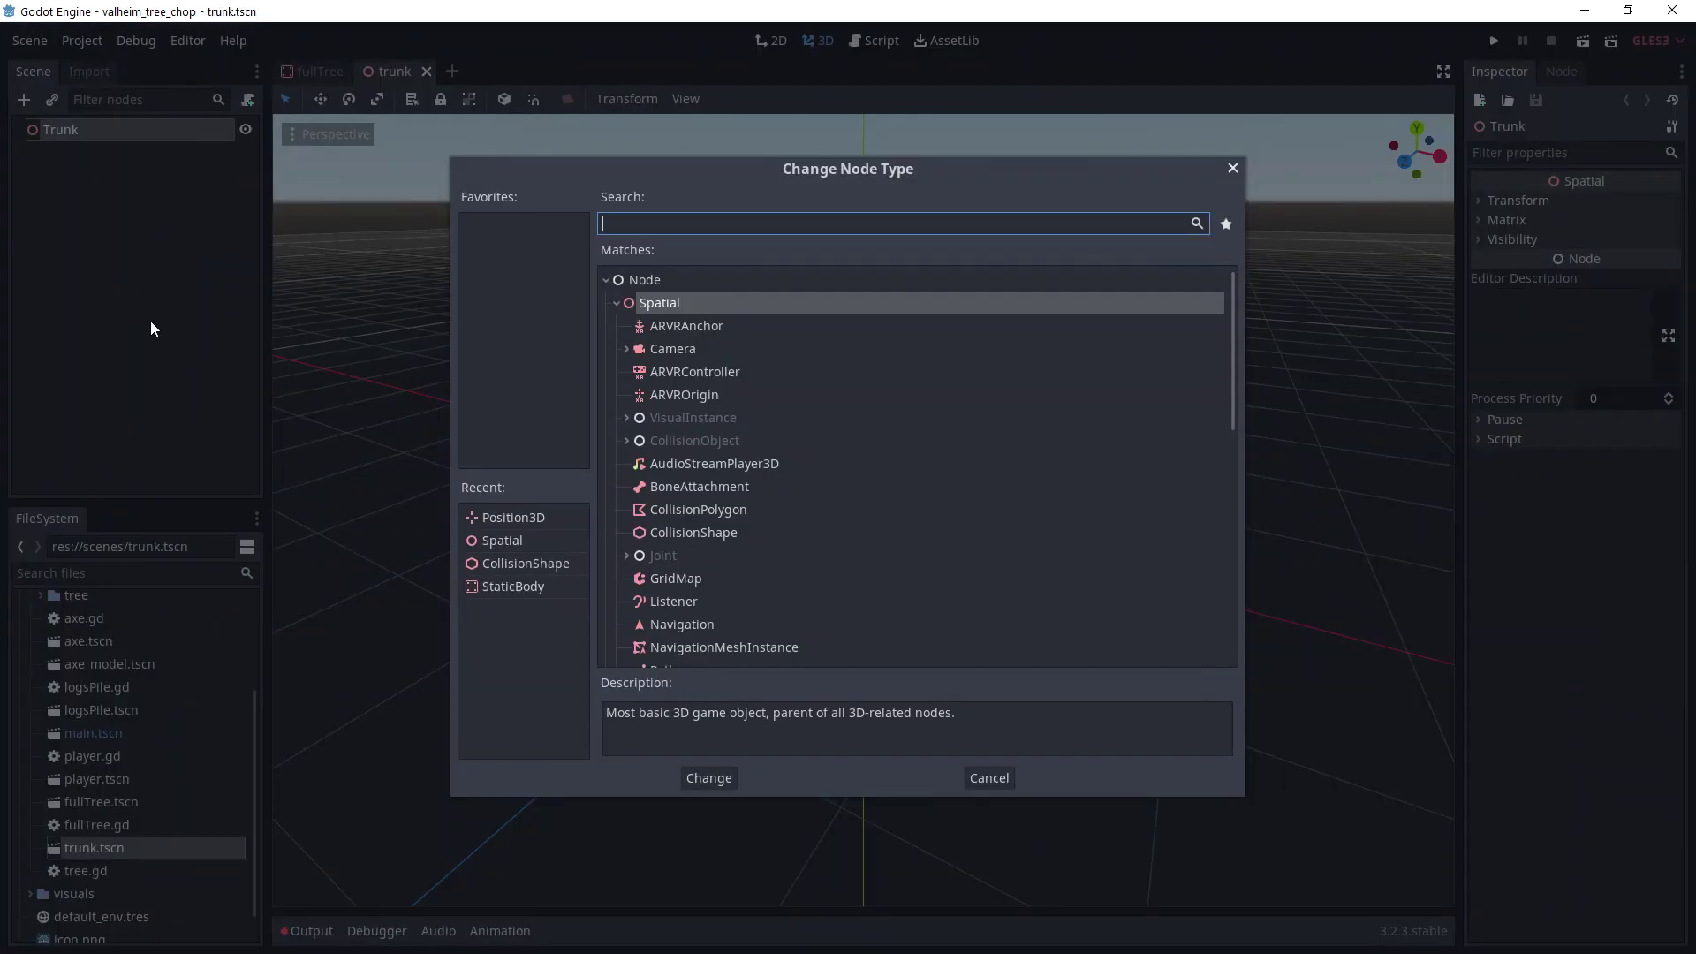
type("Rigi")
double_click(699, 395)
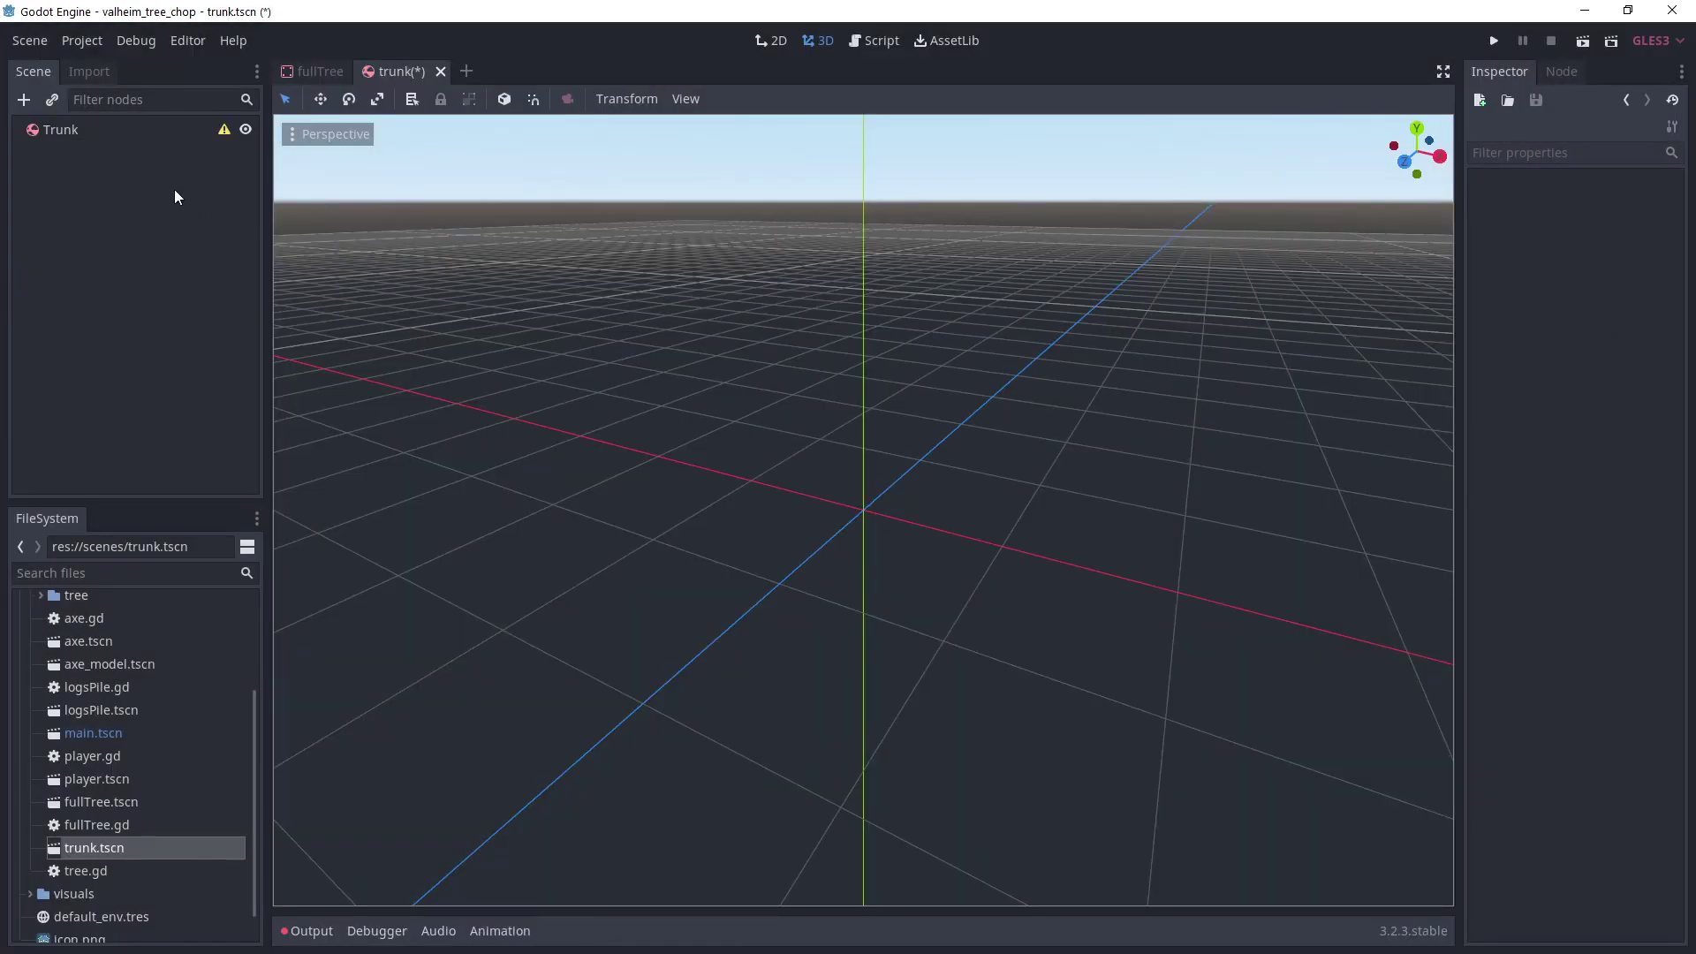
left_click(1615, 226)
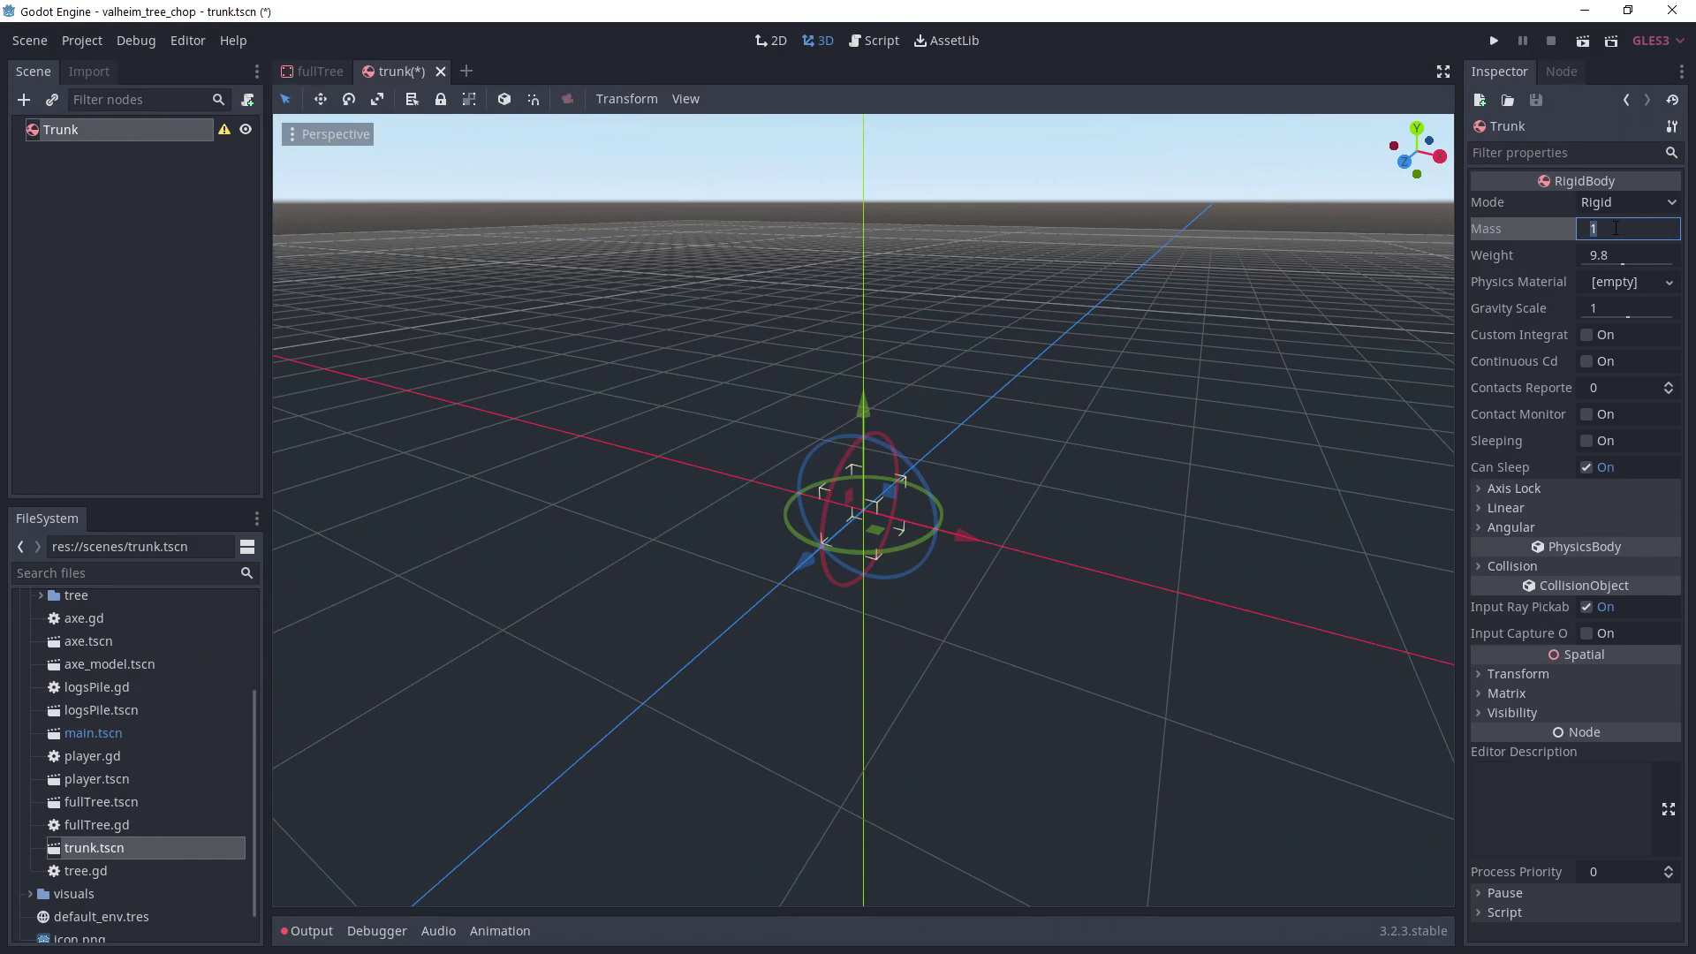
type("50")
key("Return")
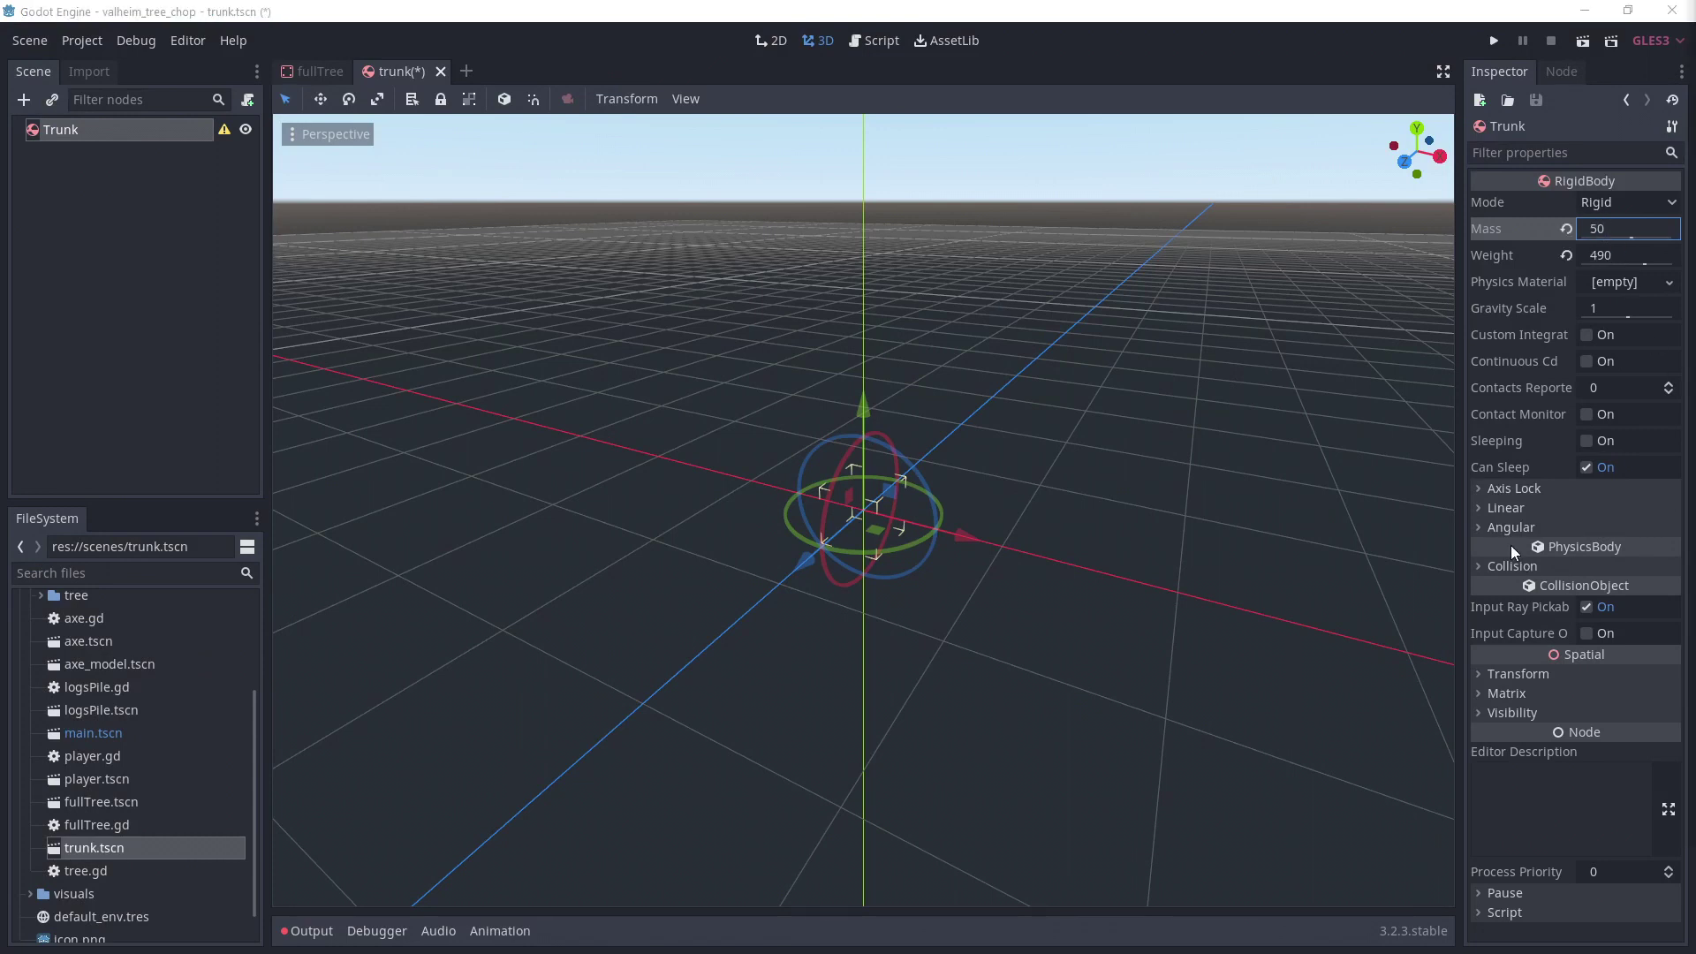
left_click(1511, 528)
left_click(1591, 596)
type("2")
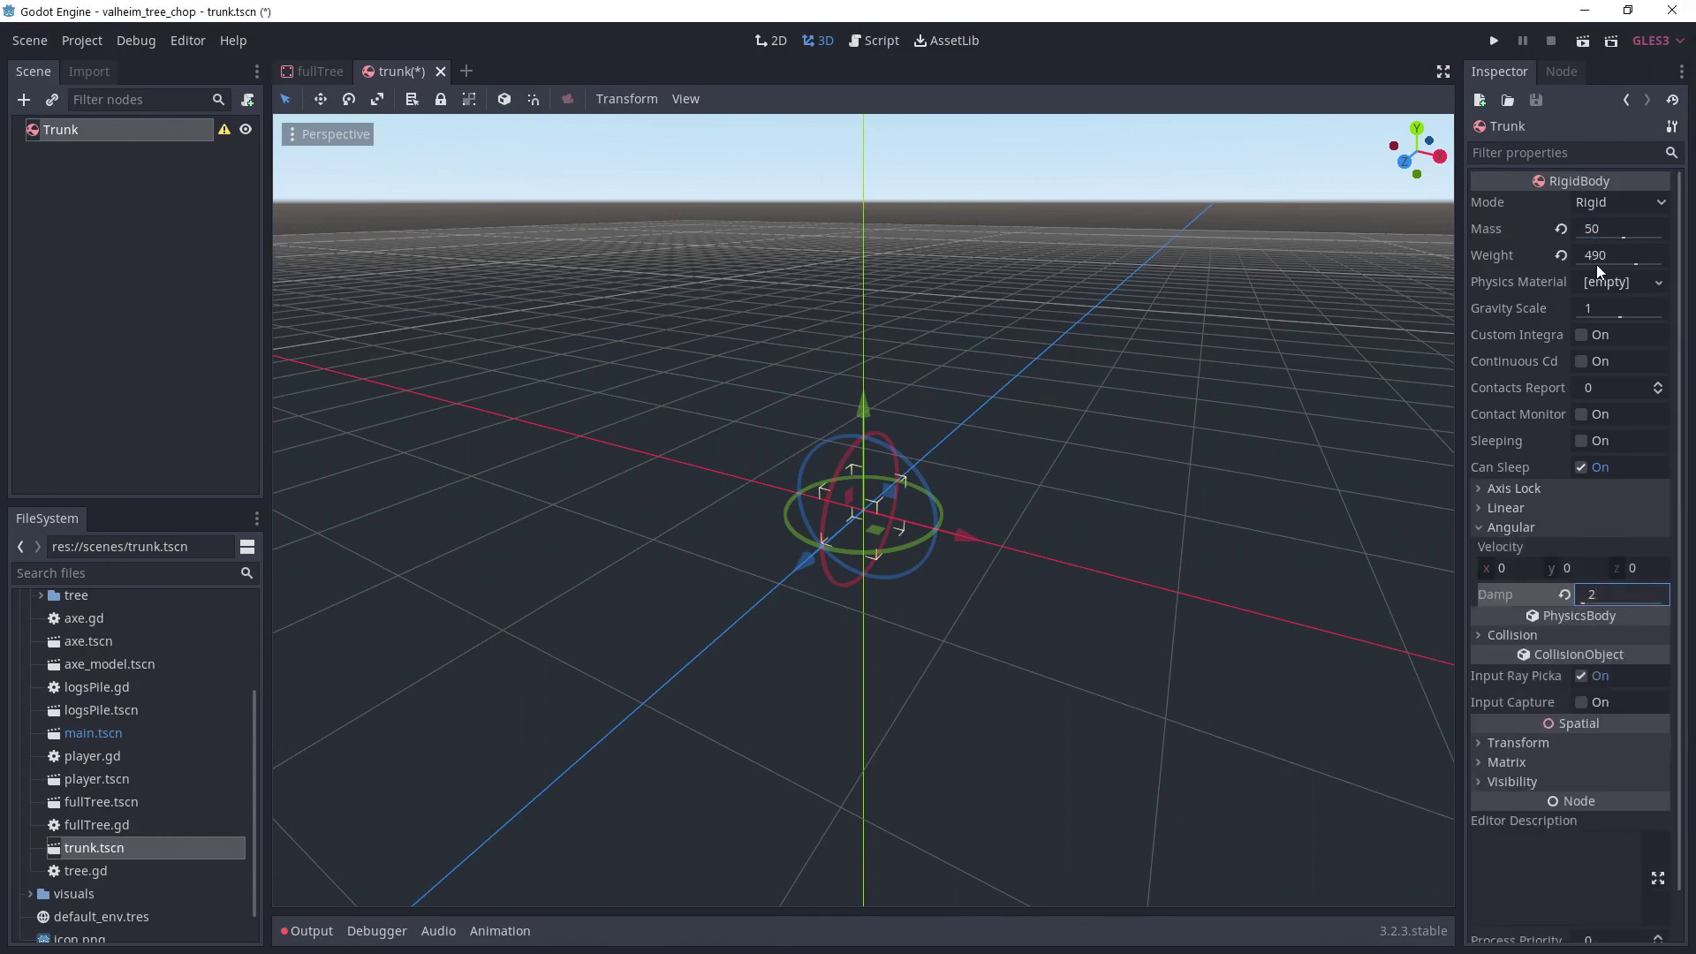
Add the Trunk node to the Tree group.
left_click(1561, 71)
left_click(1565, 151)
type("Tree")
key("Return")
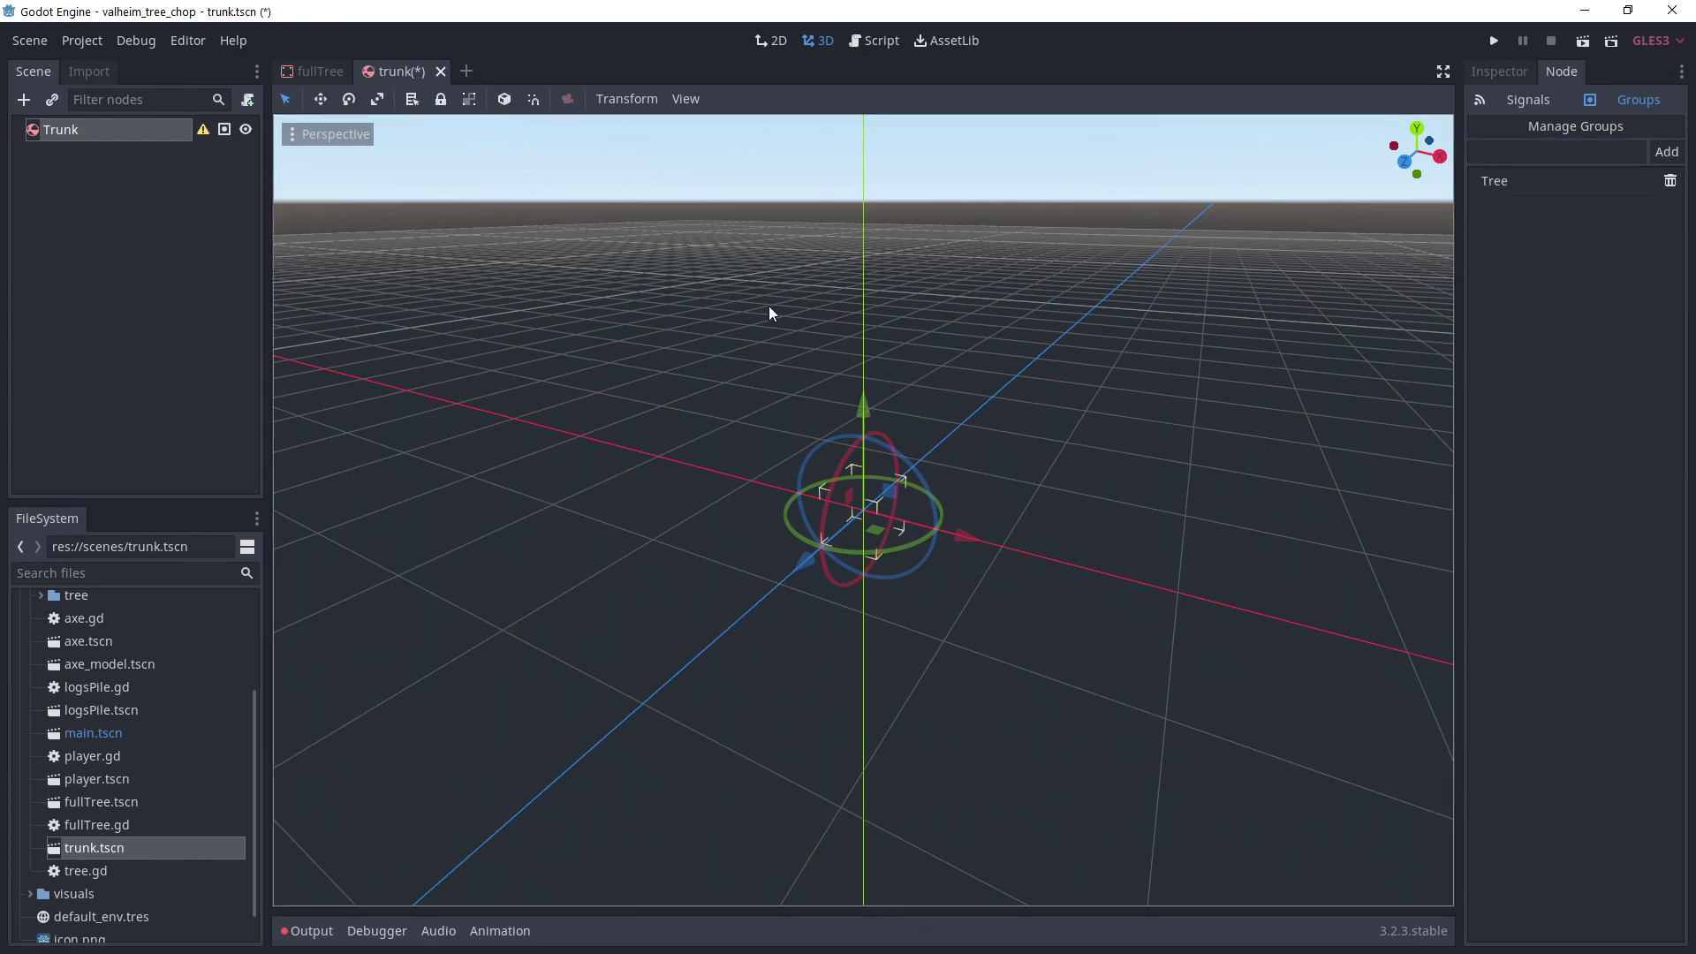
left_click(146, 169)
Instance the treeTrunk.tscn scene as a child of Trunk.
left_click(106, 122)
right_click(100, 122)
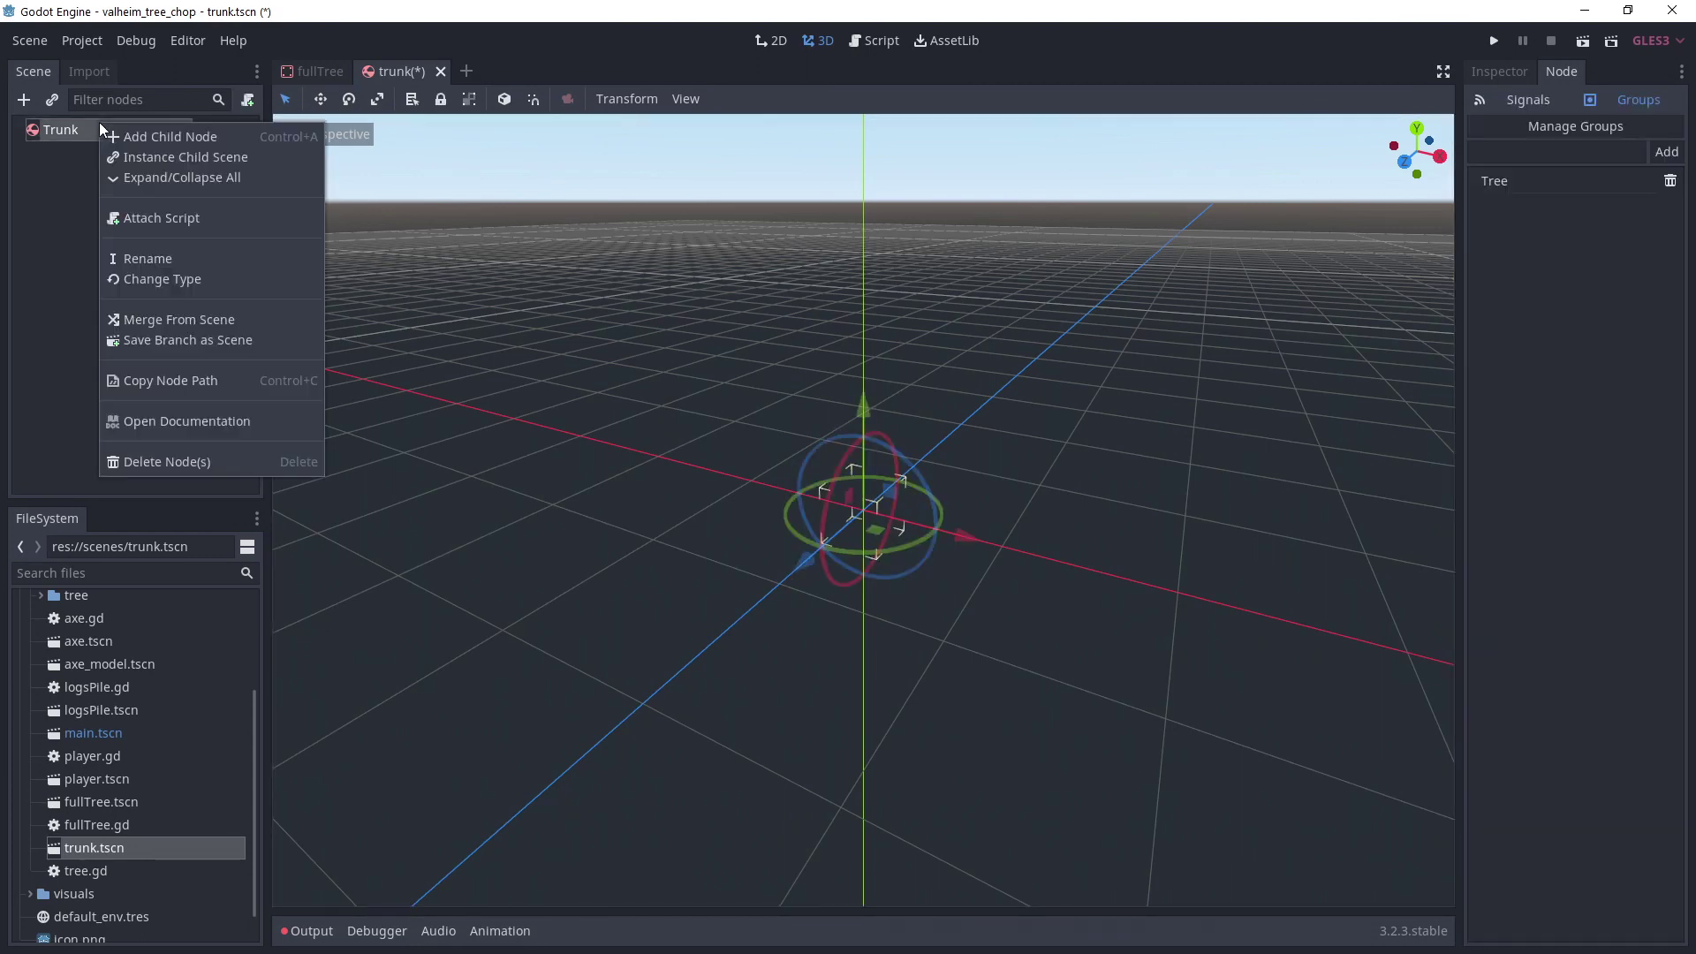
left_click(133, 153)
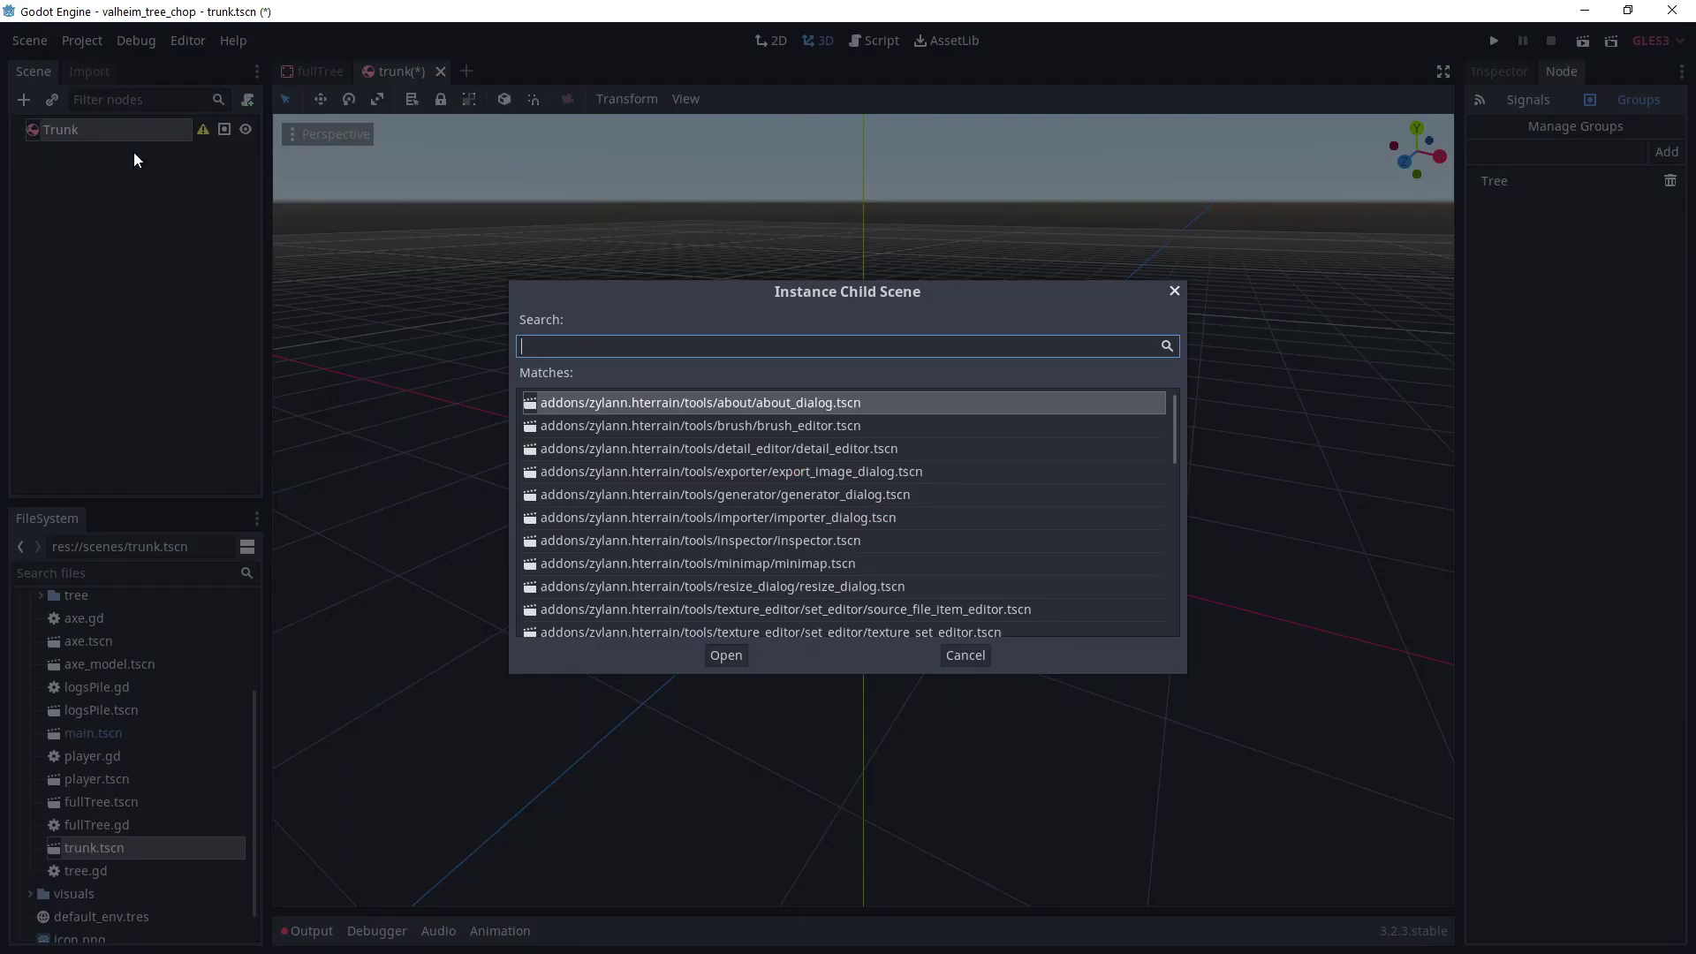
type("tree")
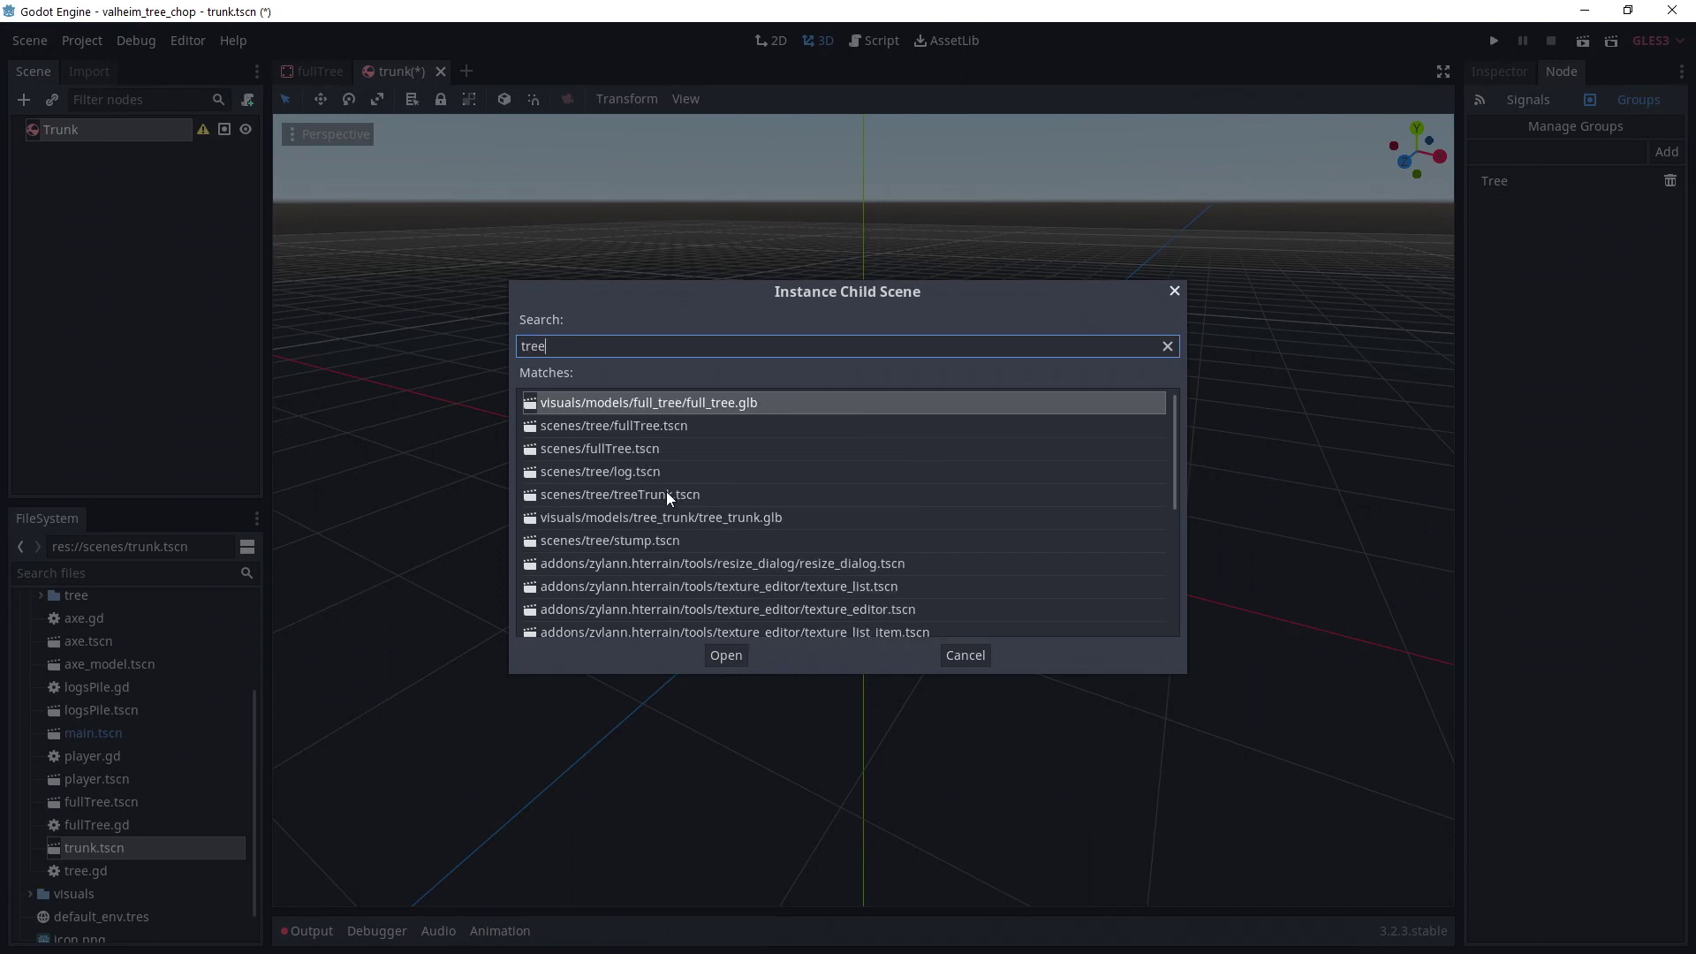
double_click(675, 496)
scroll(859, 622, "down", 3)
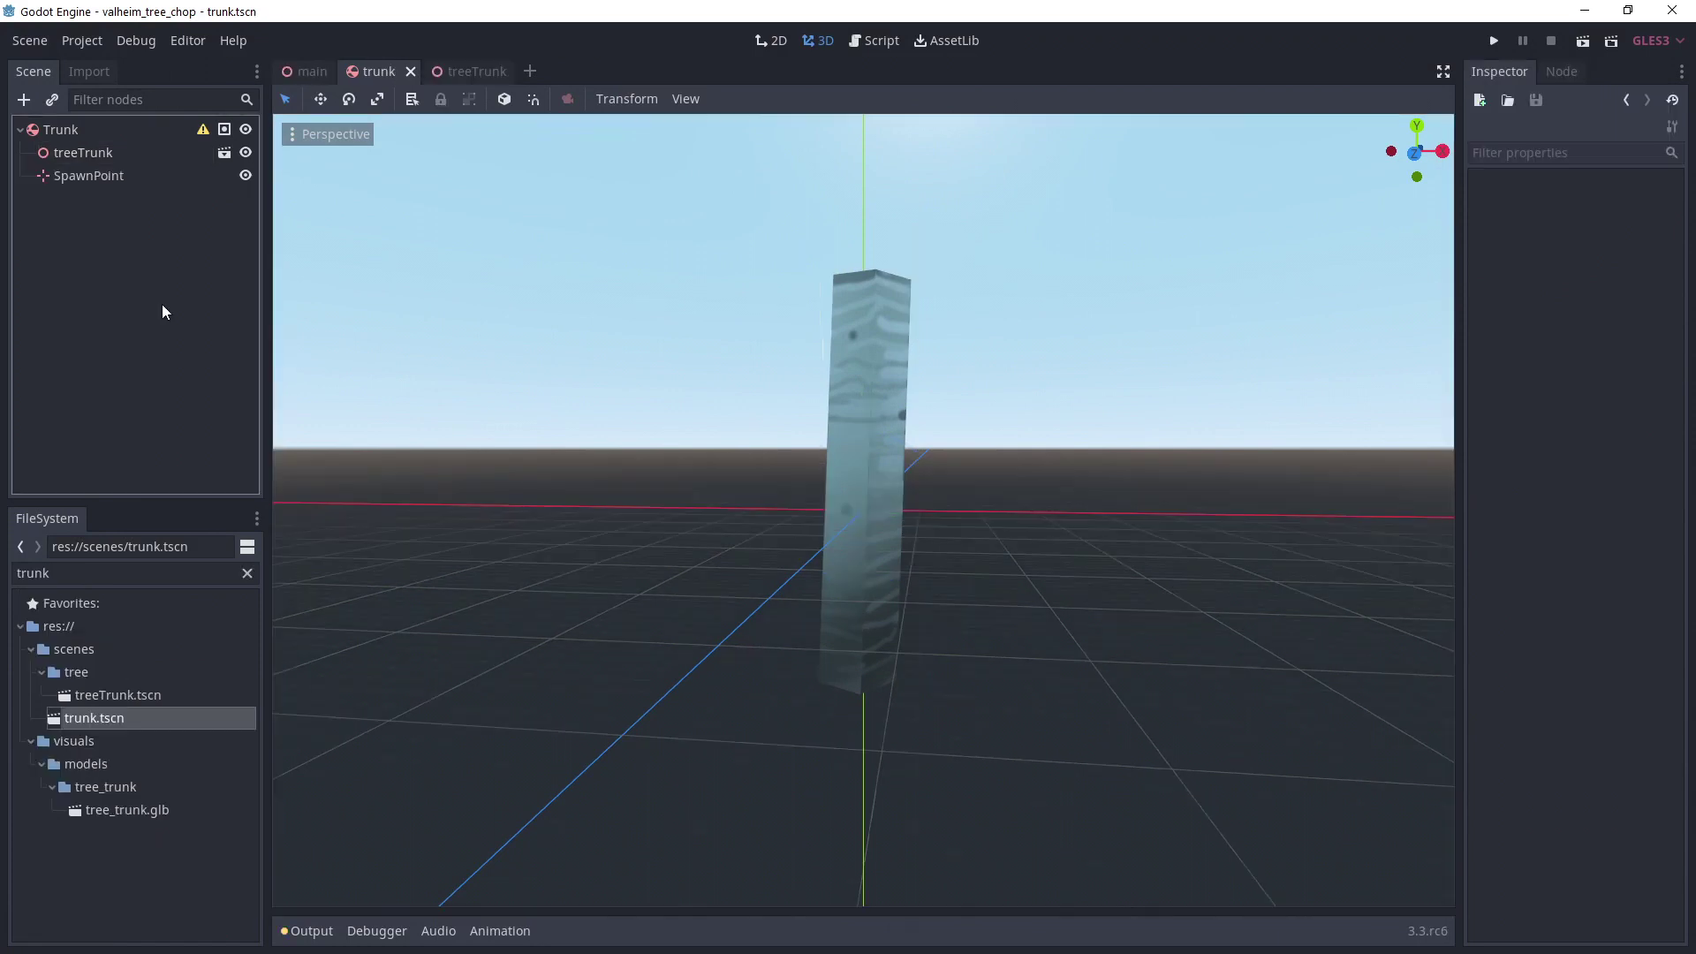
In the treeTrunk scene, create a single convex collision sibling from the trunk mesh.
left_click(123, 151)
left_click(224, 152)
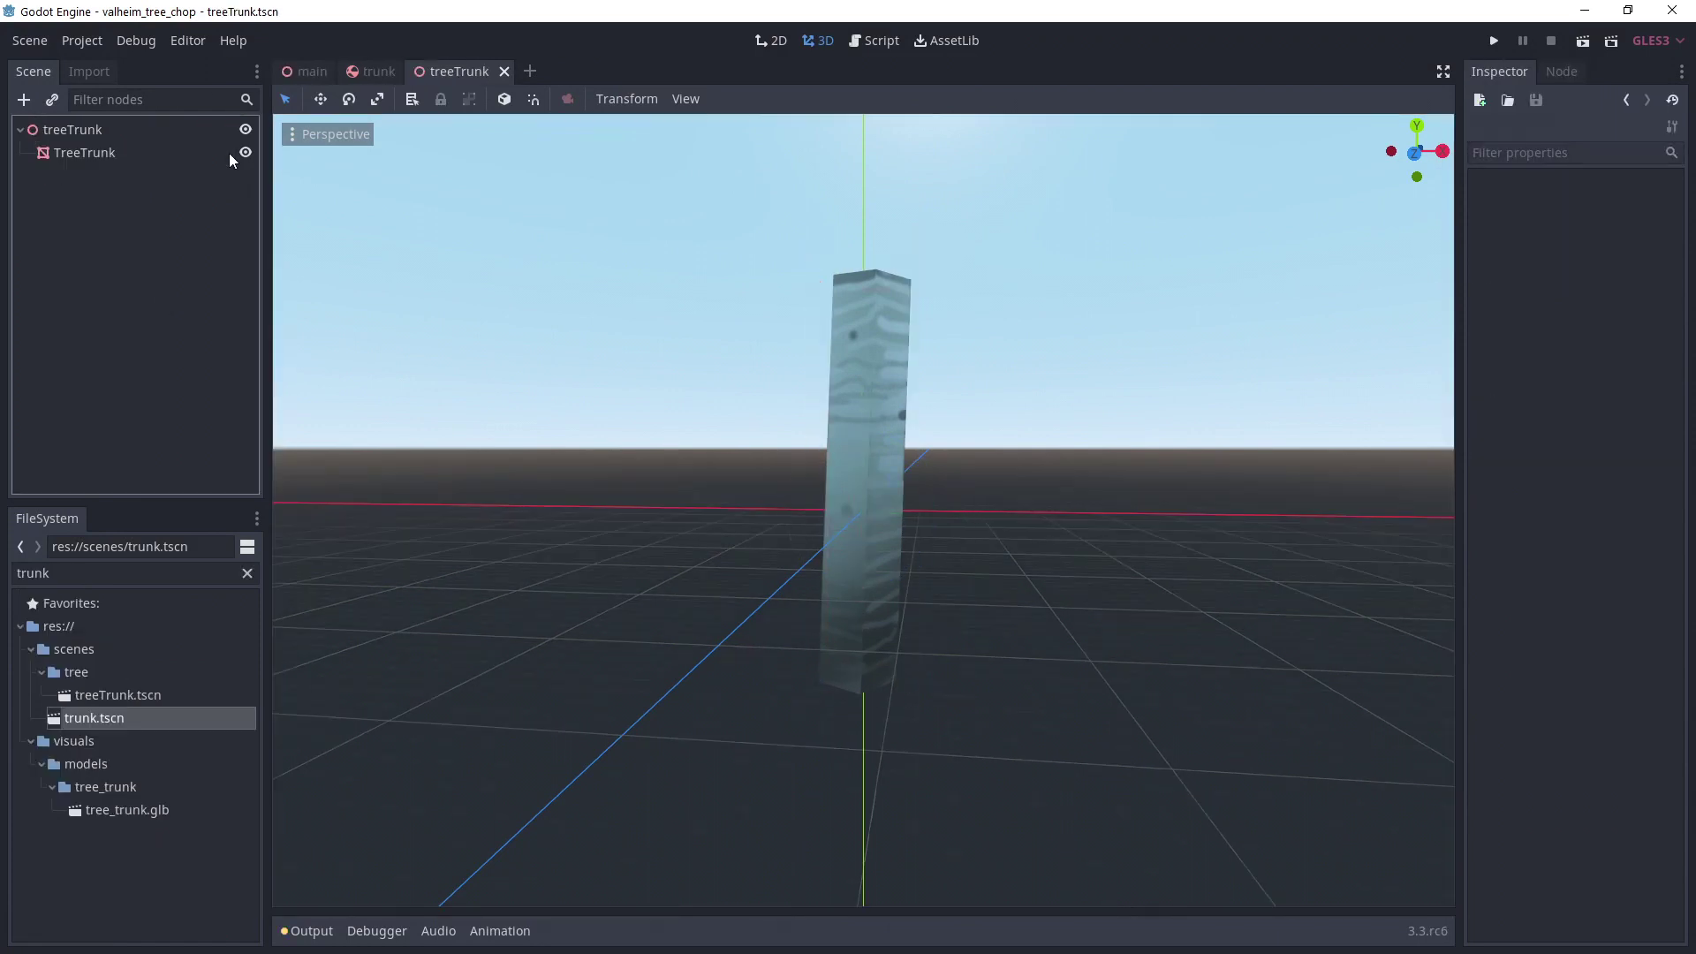
left_click(109, 154)
left_click(747, 99)
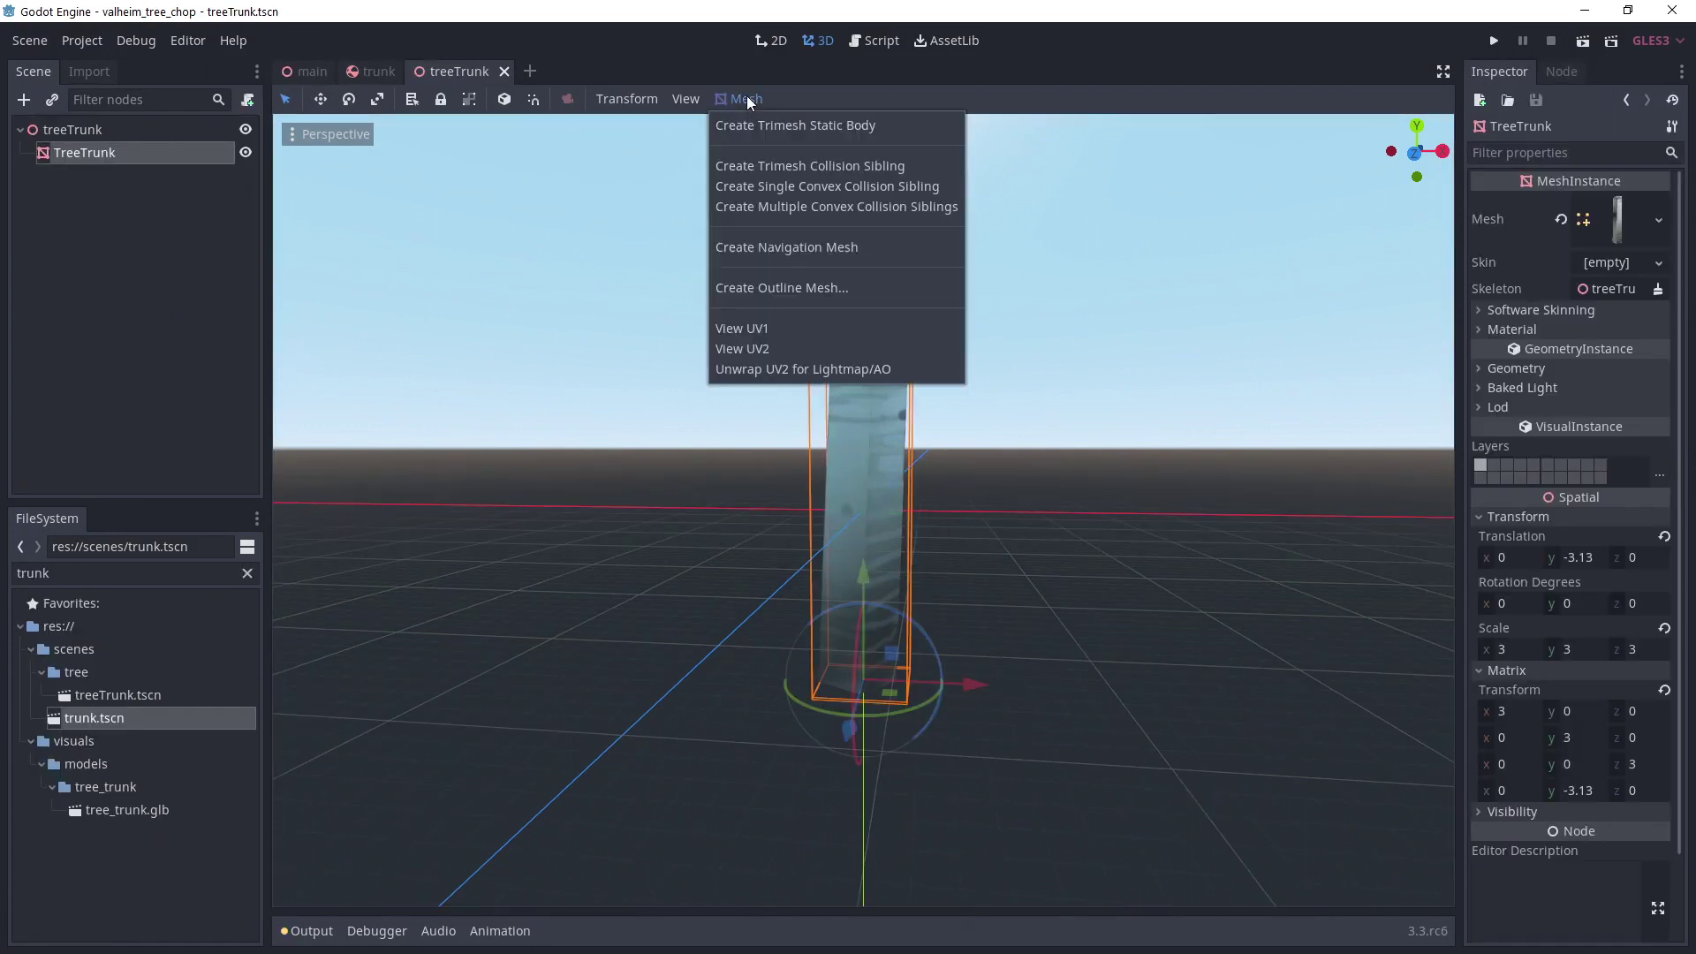
left_click(775, 187)
Move the generated CollisionShape out of treeTrunk and paste it under Trunk.
left_click(141, 220)
left_click(112, 177)
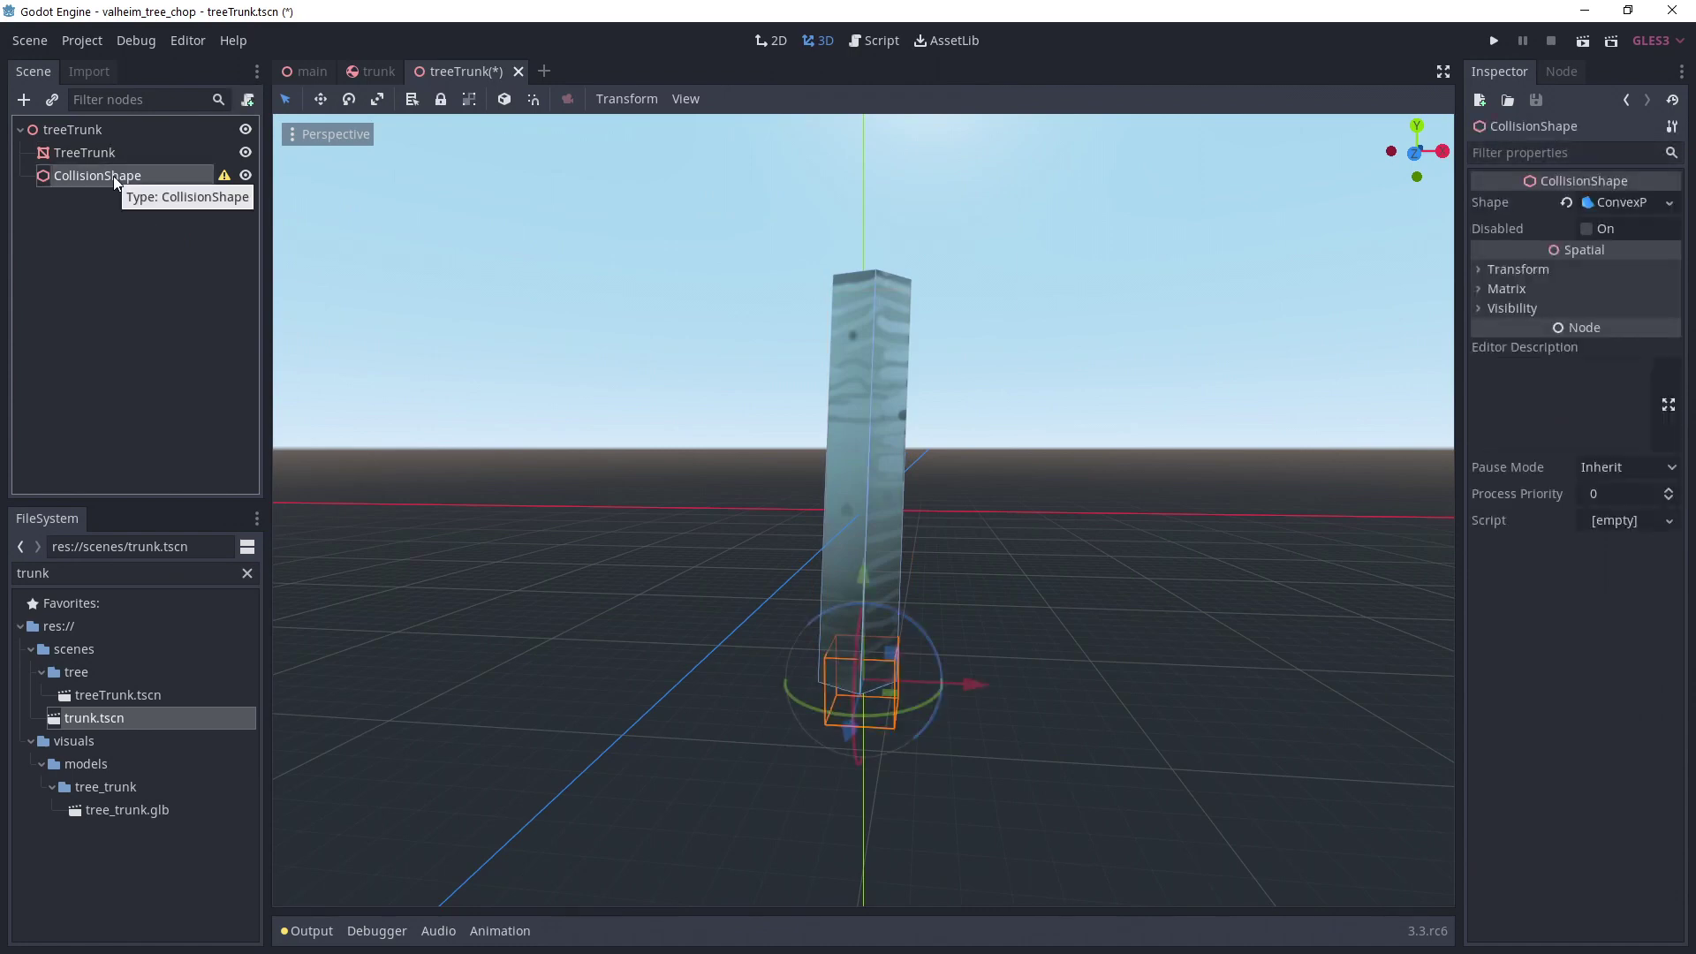
key("Delete")
left_click(379, 73)
left_click(73, 131)
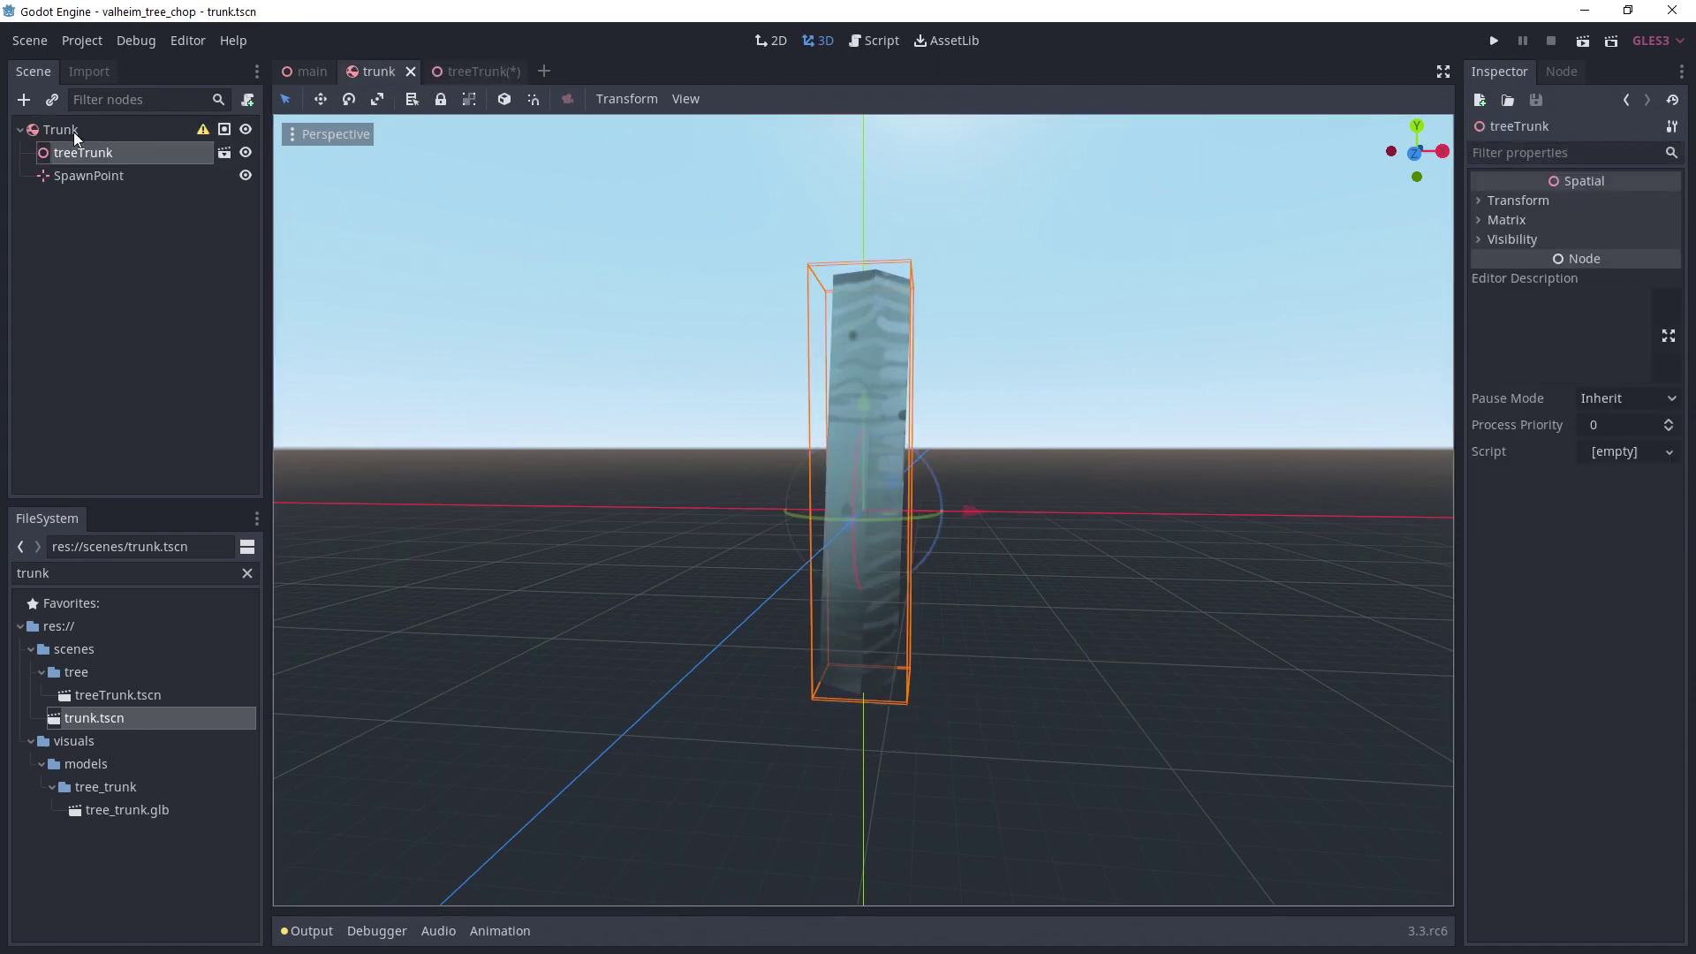
key("ctrl+v")
Save the trunk scene and begin attaching a script to Trunk.
key("ctrl+s")
middle_click_drag(279, 265, 443, 163)
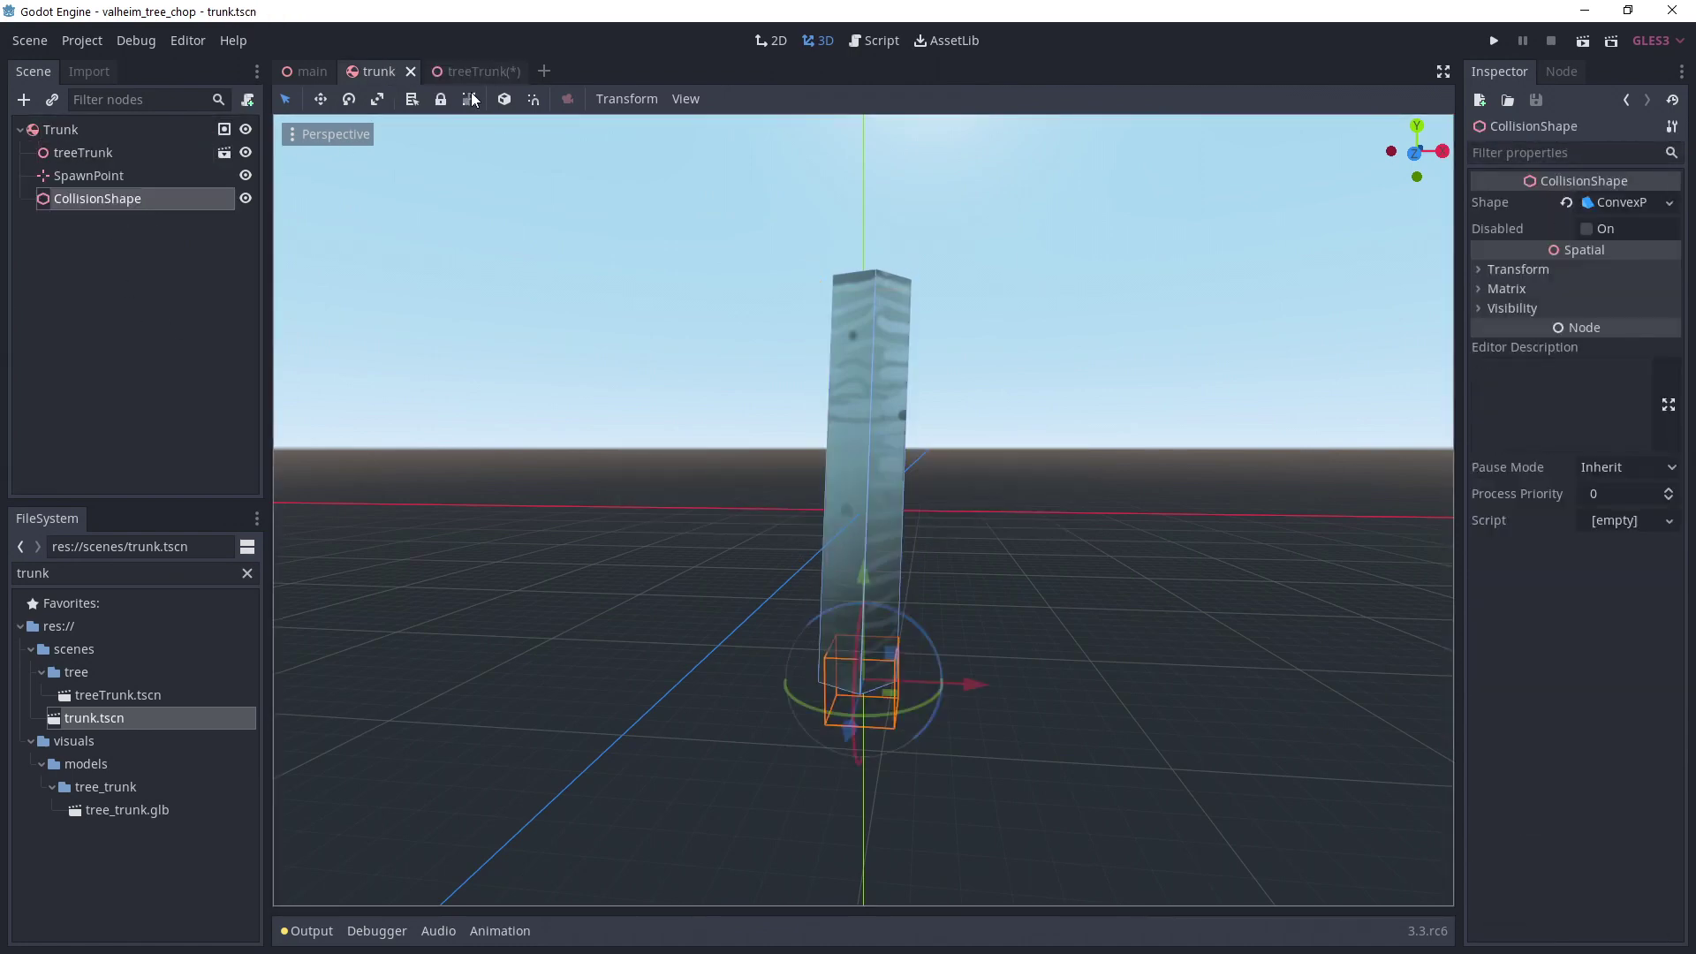
right_click(96, 131)
left_click(178, 303)
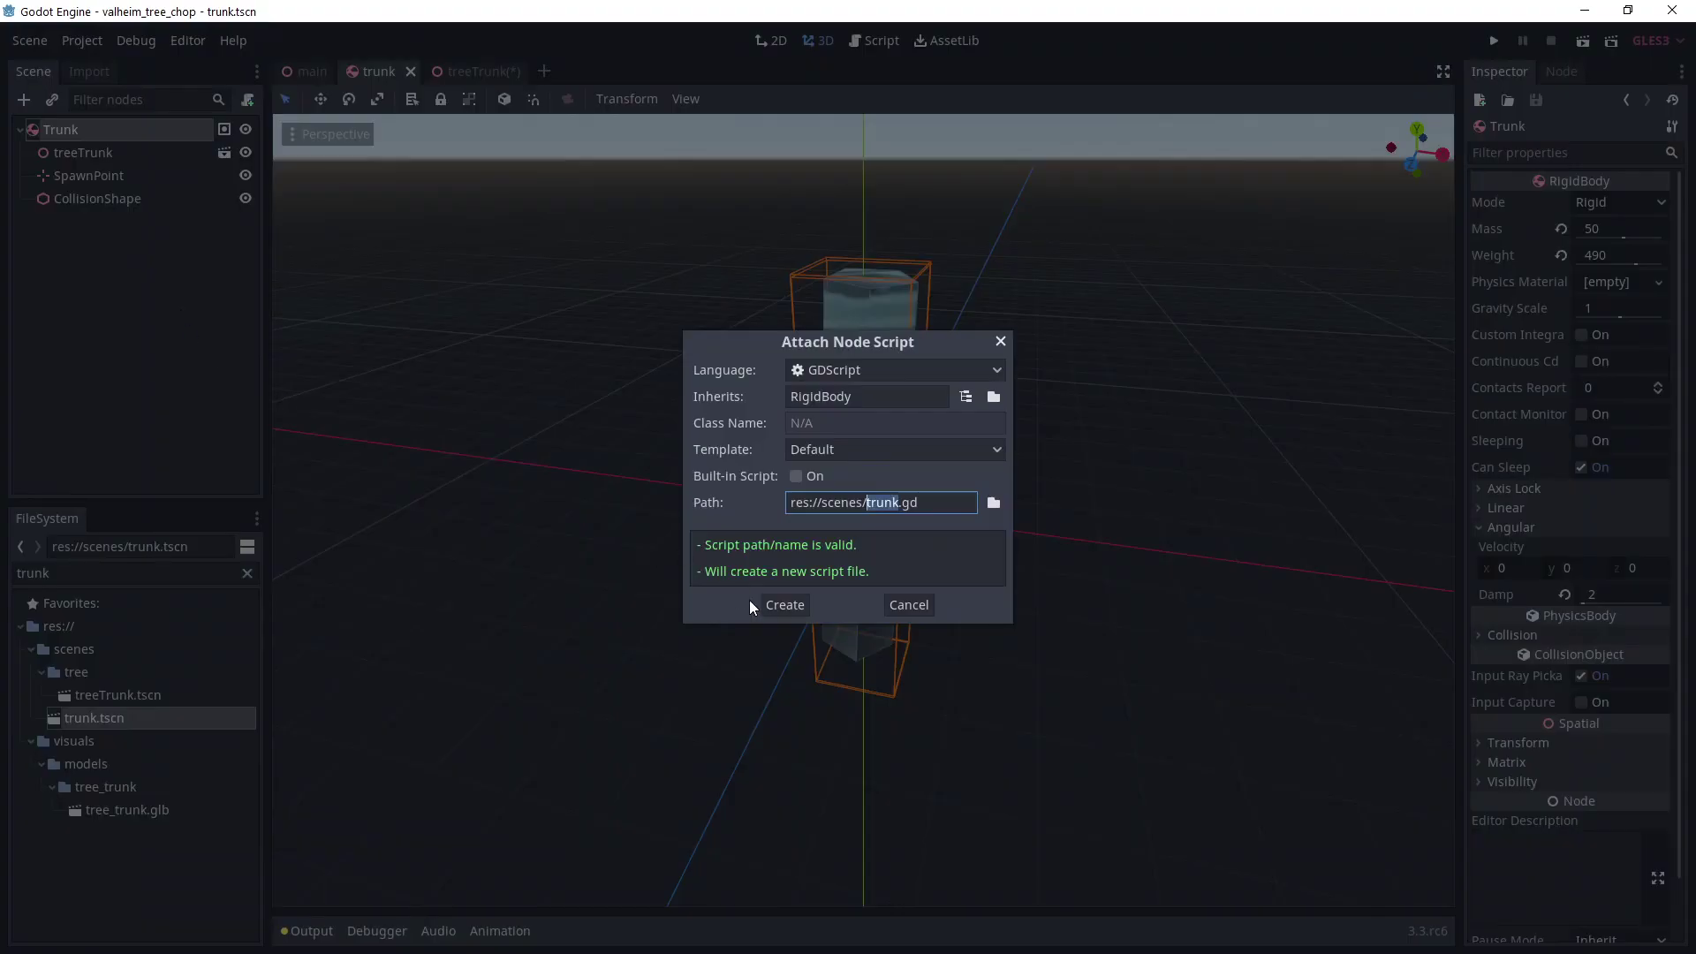
Create trunk.gd whose die() disables $CollisionShape, calls .die(), defers queue_free, and save it.
left_click(791, 605)
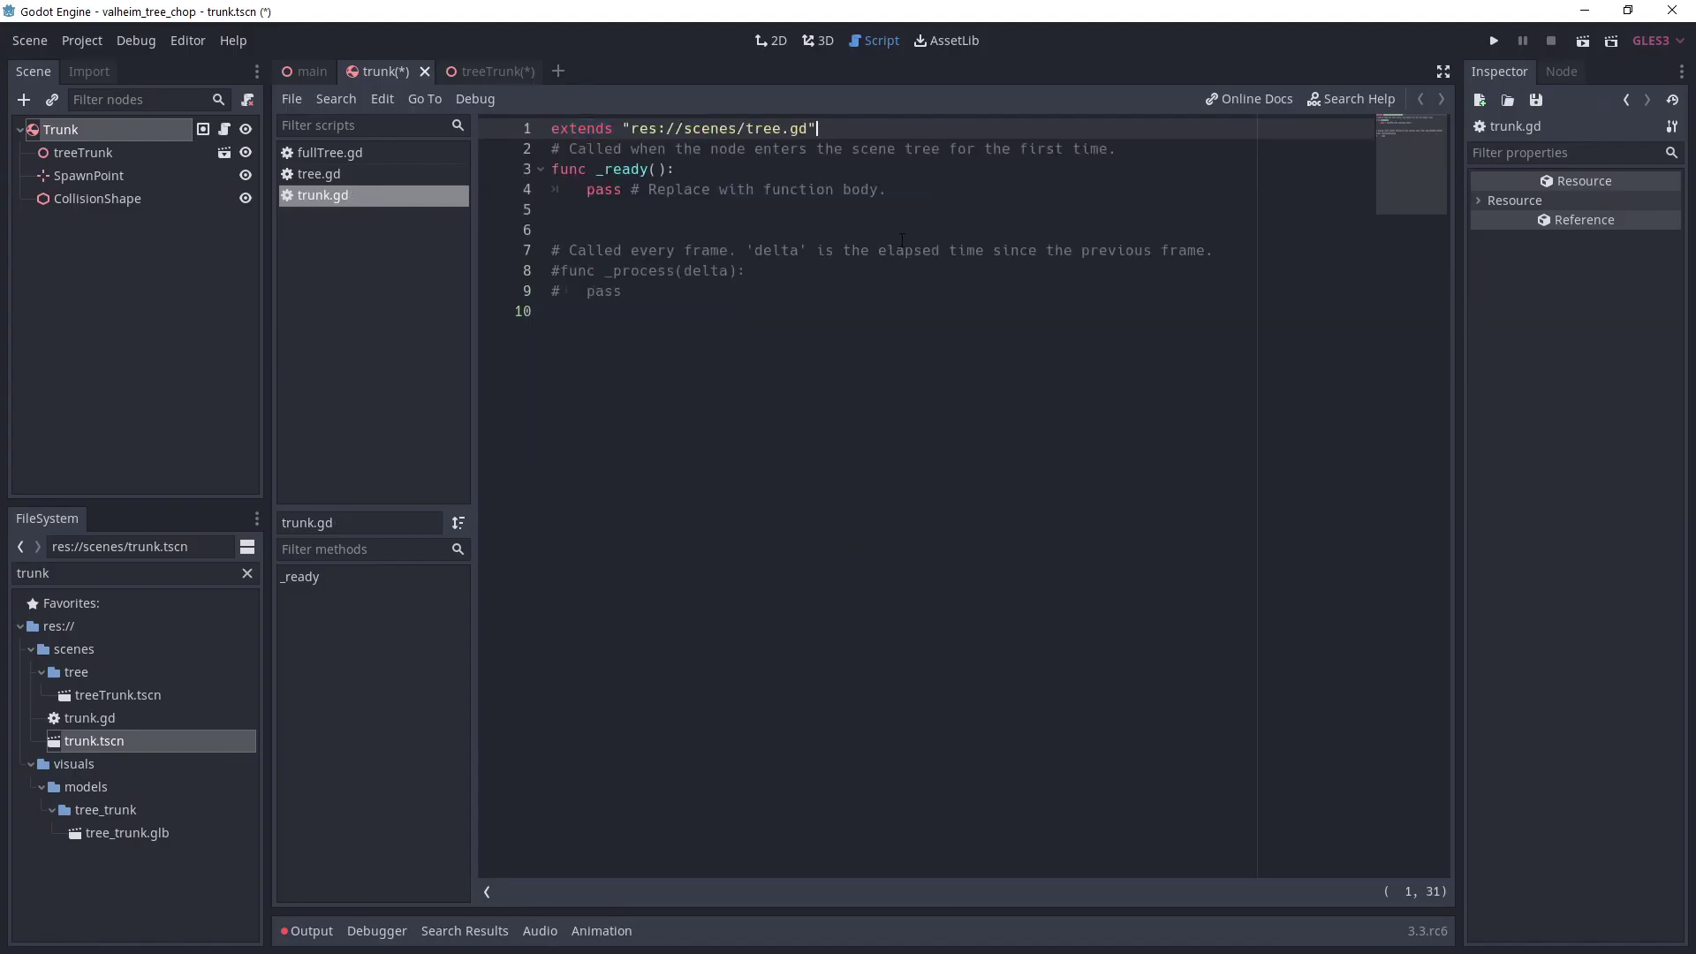
key("Return")
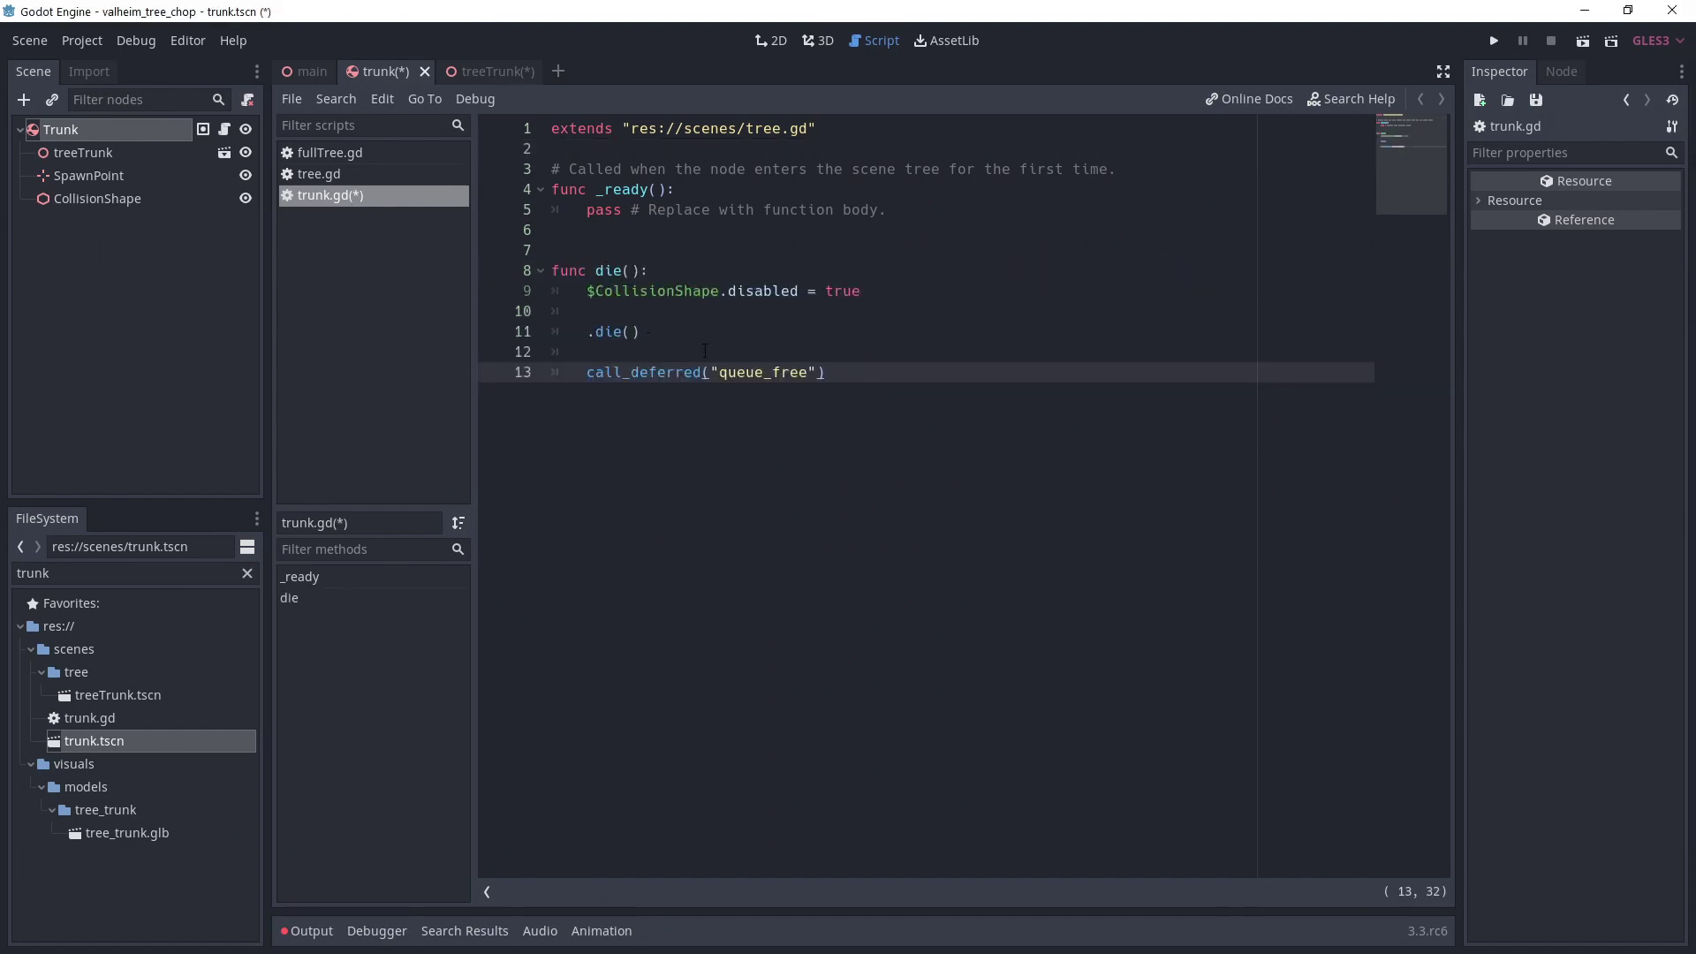
left_click(903, 290)
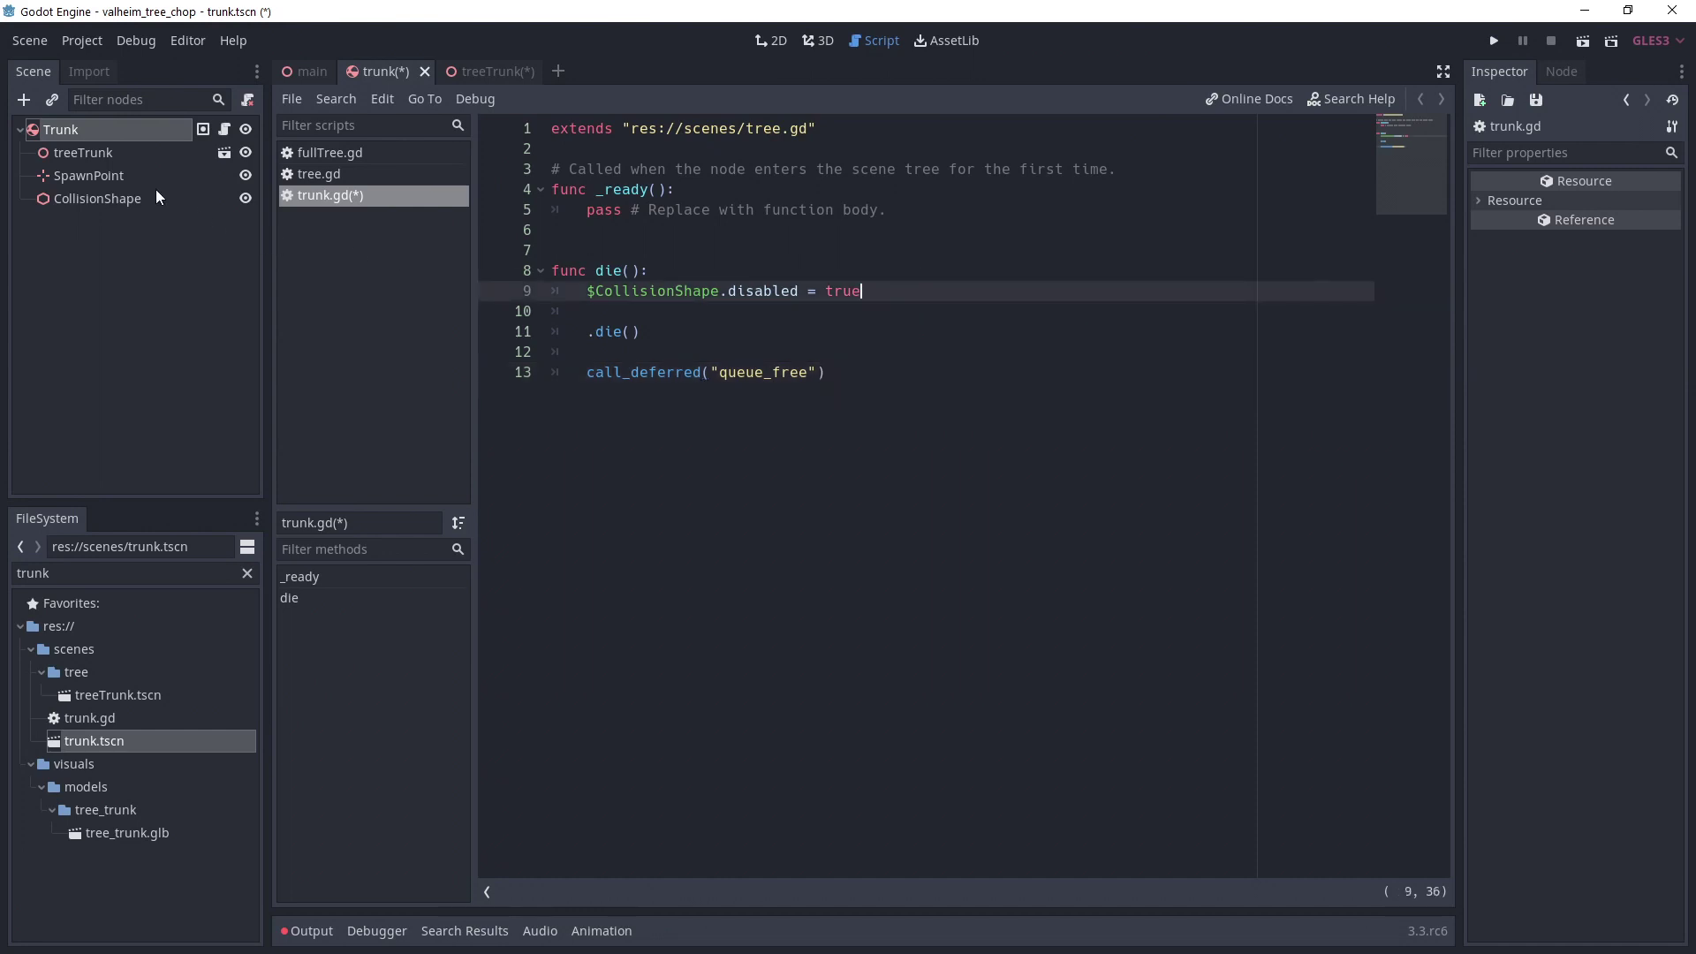
left_click(870, 332)
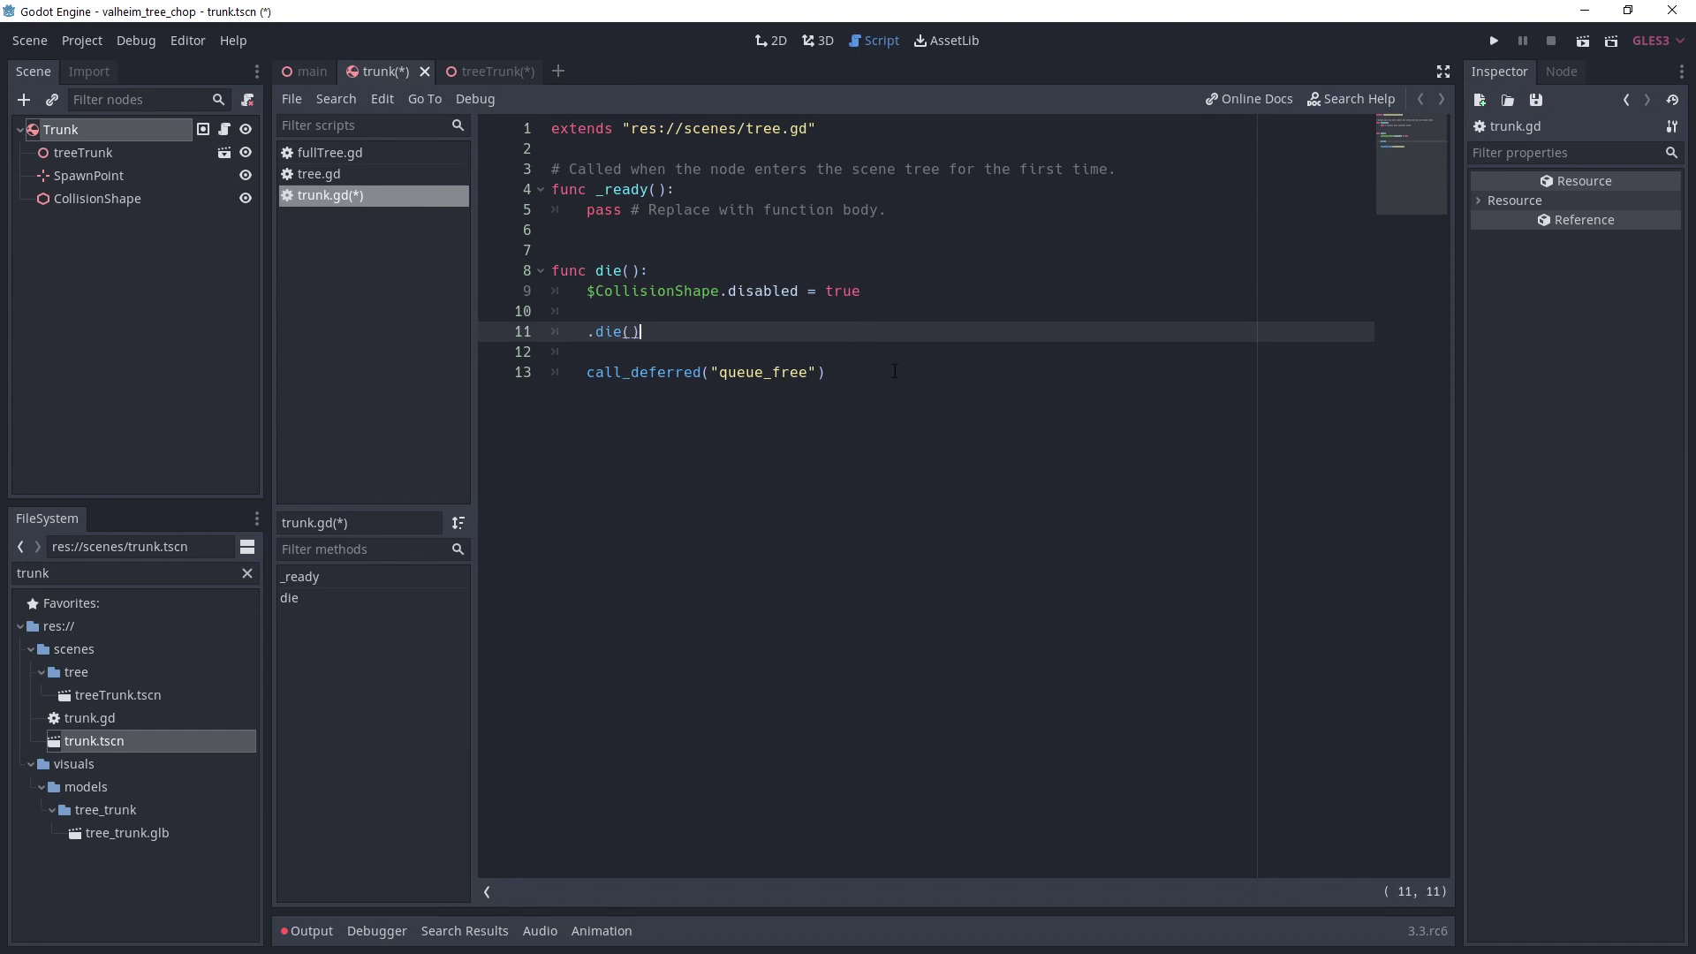
left_click(893, 371)
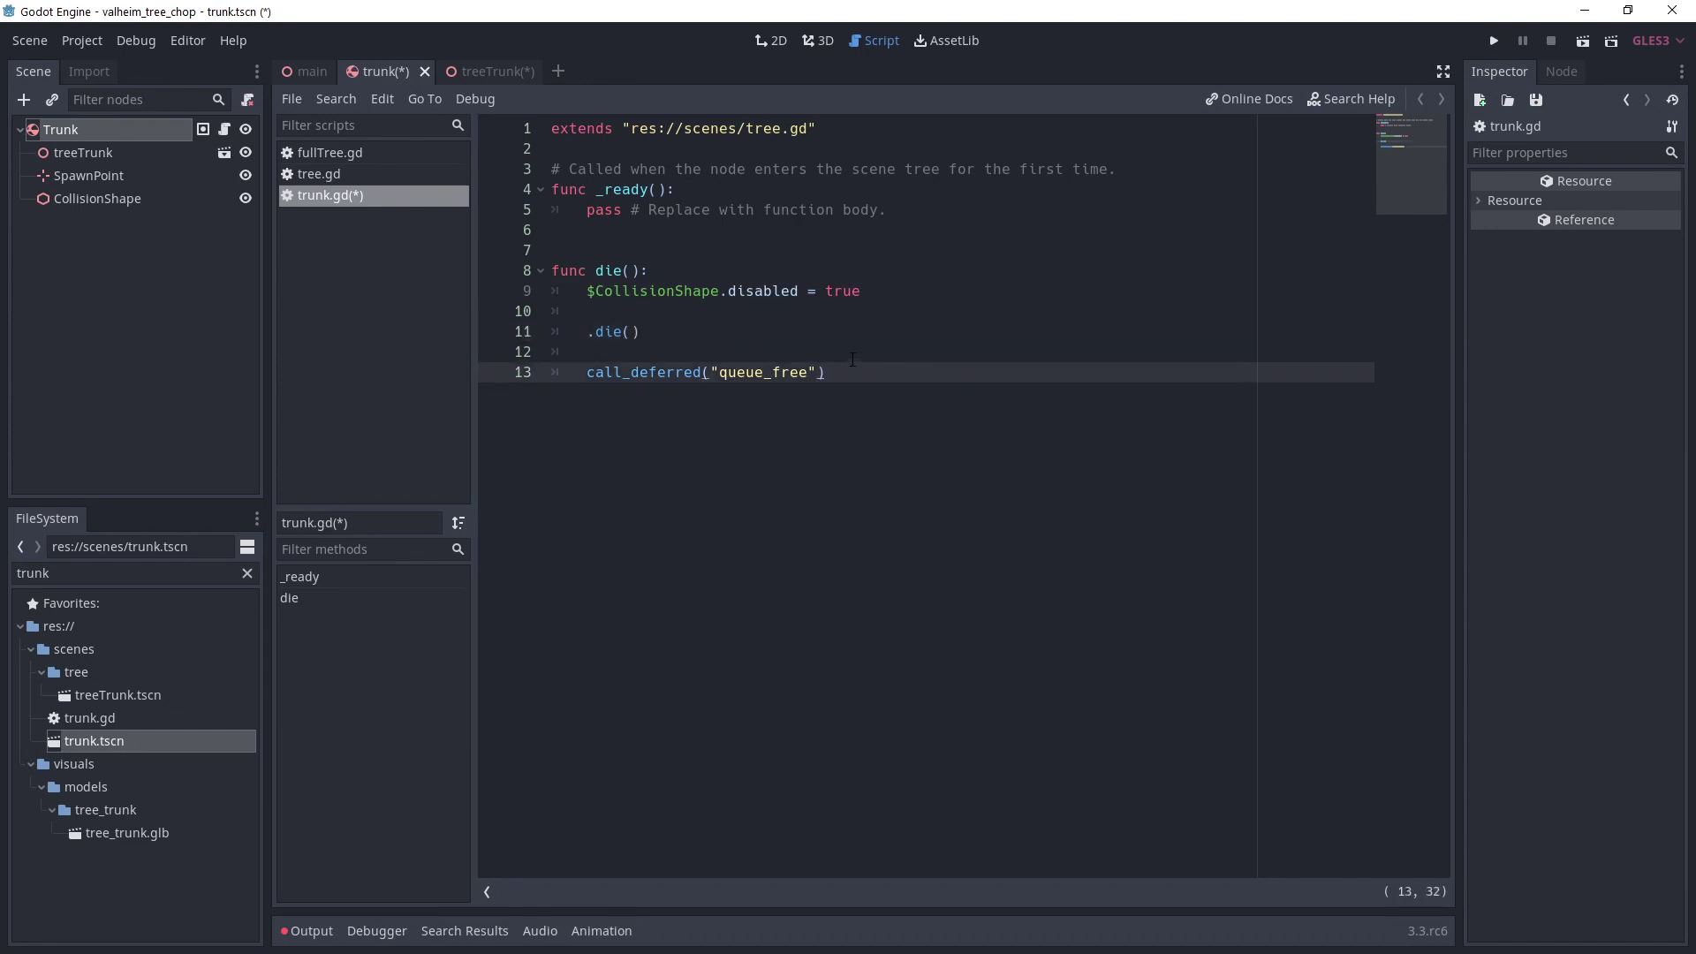
key("ctrl+s")
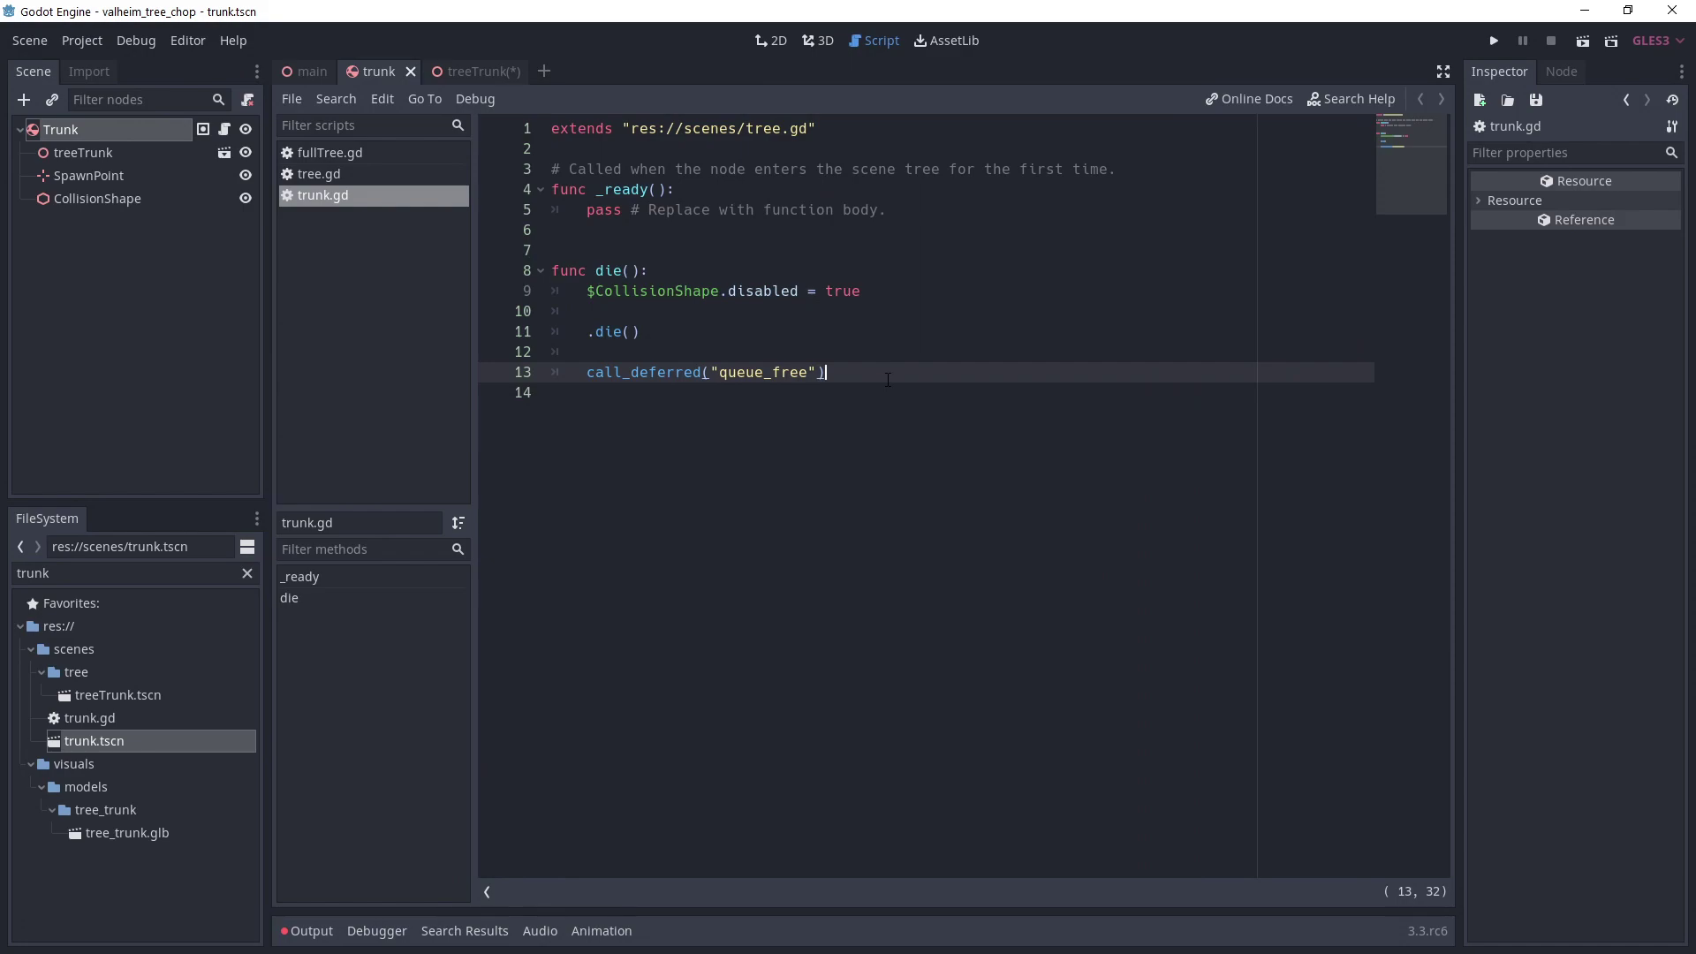
Rename the new scene's root to LogsPile and save it as scenes/logsPile.tscn.
left_click(135, 175)
double_click(152, 130)
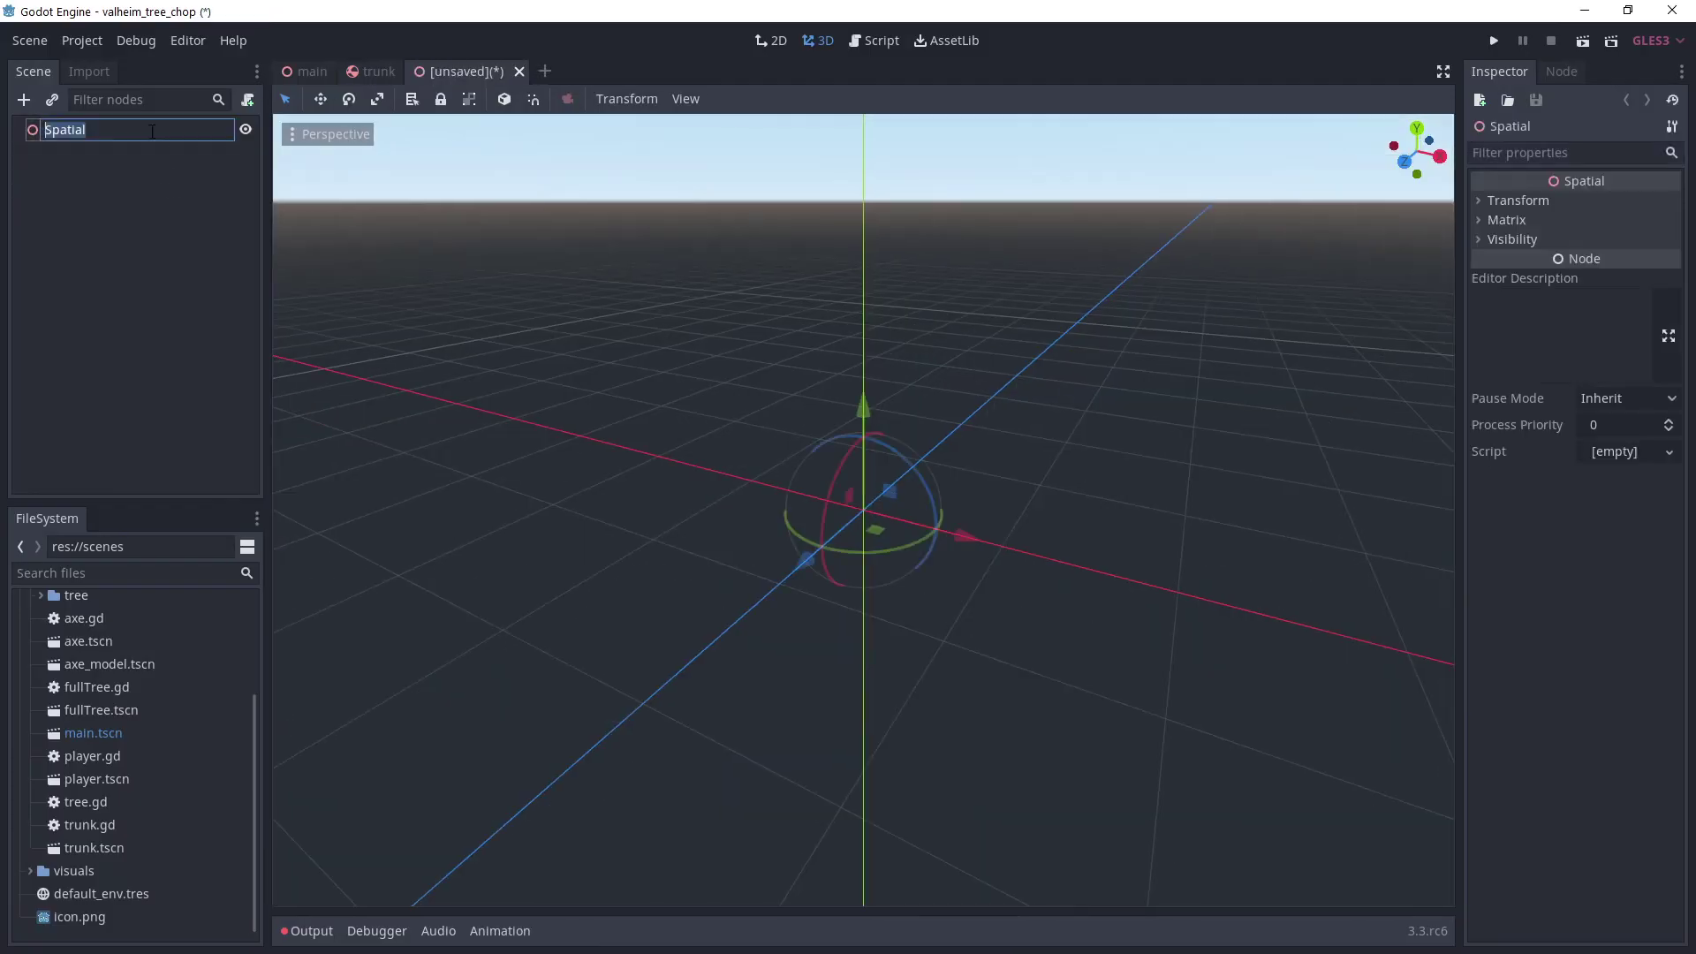
type("LogsPile")
key("Return")
key("ctrl+s")
double_click(753, 232)
key("BackSpace")
type("l")
key("Return")
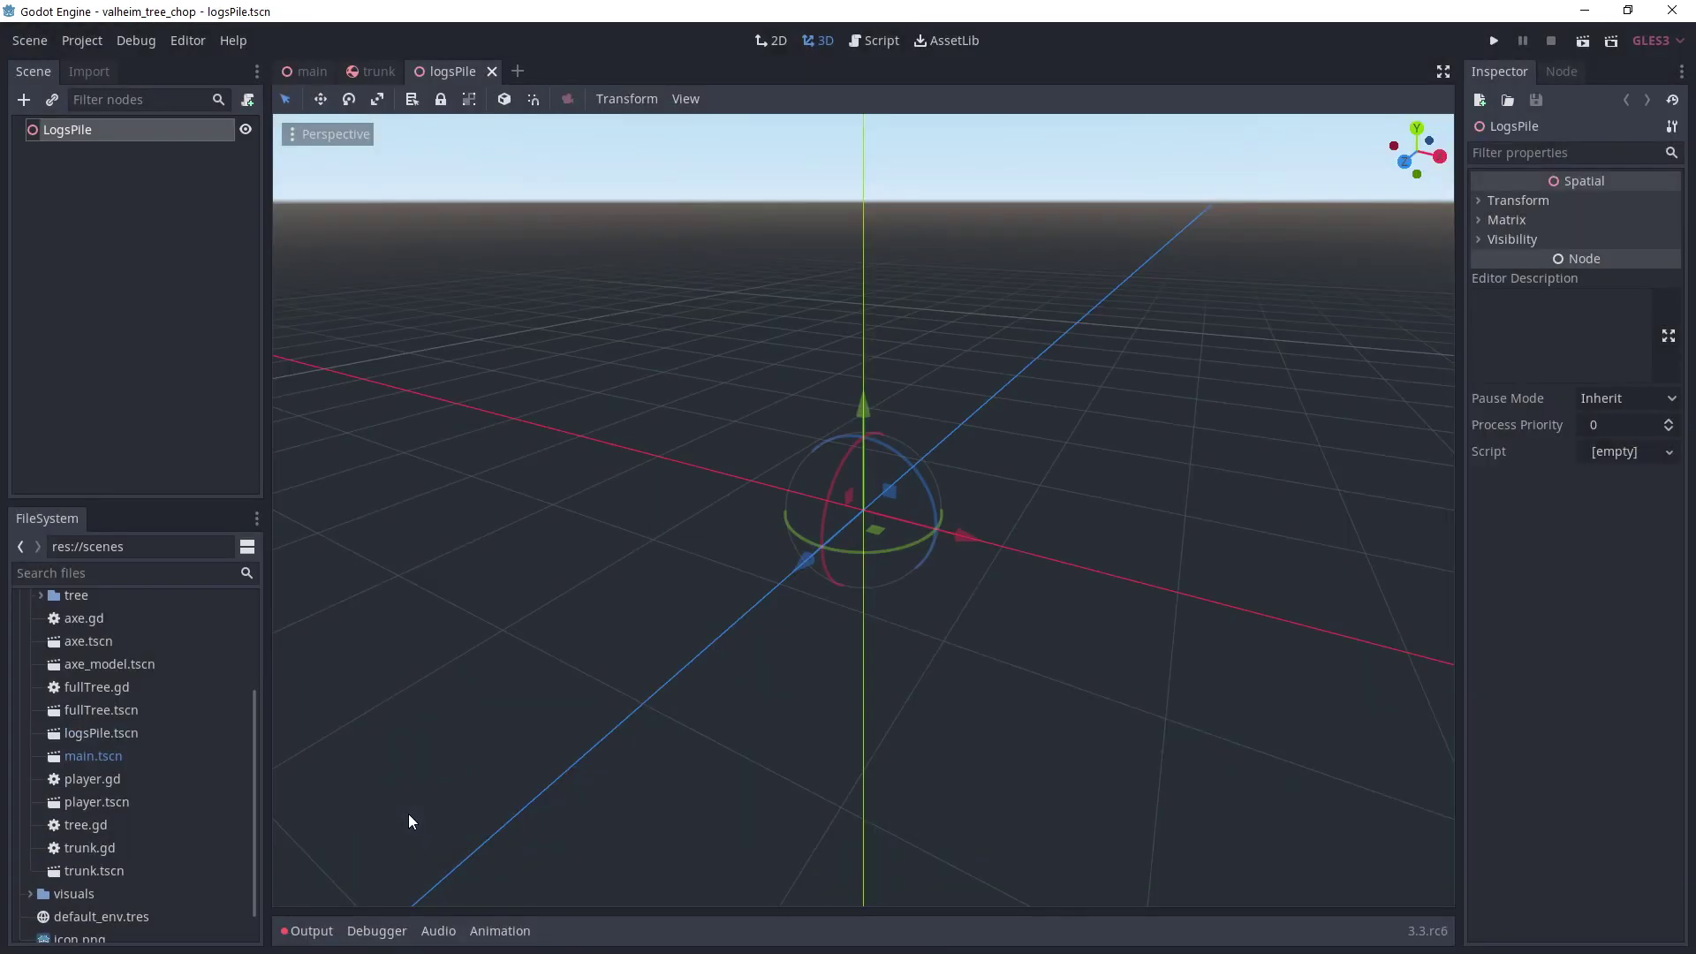
Set LogsPile's gravity scale to 3 and resize the fourth log's collision box.
left_click(128, 130)
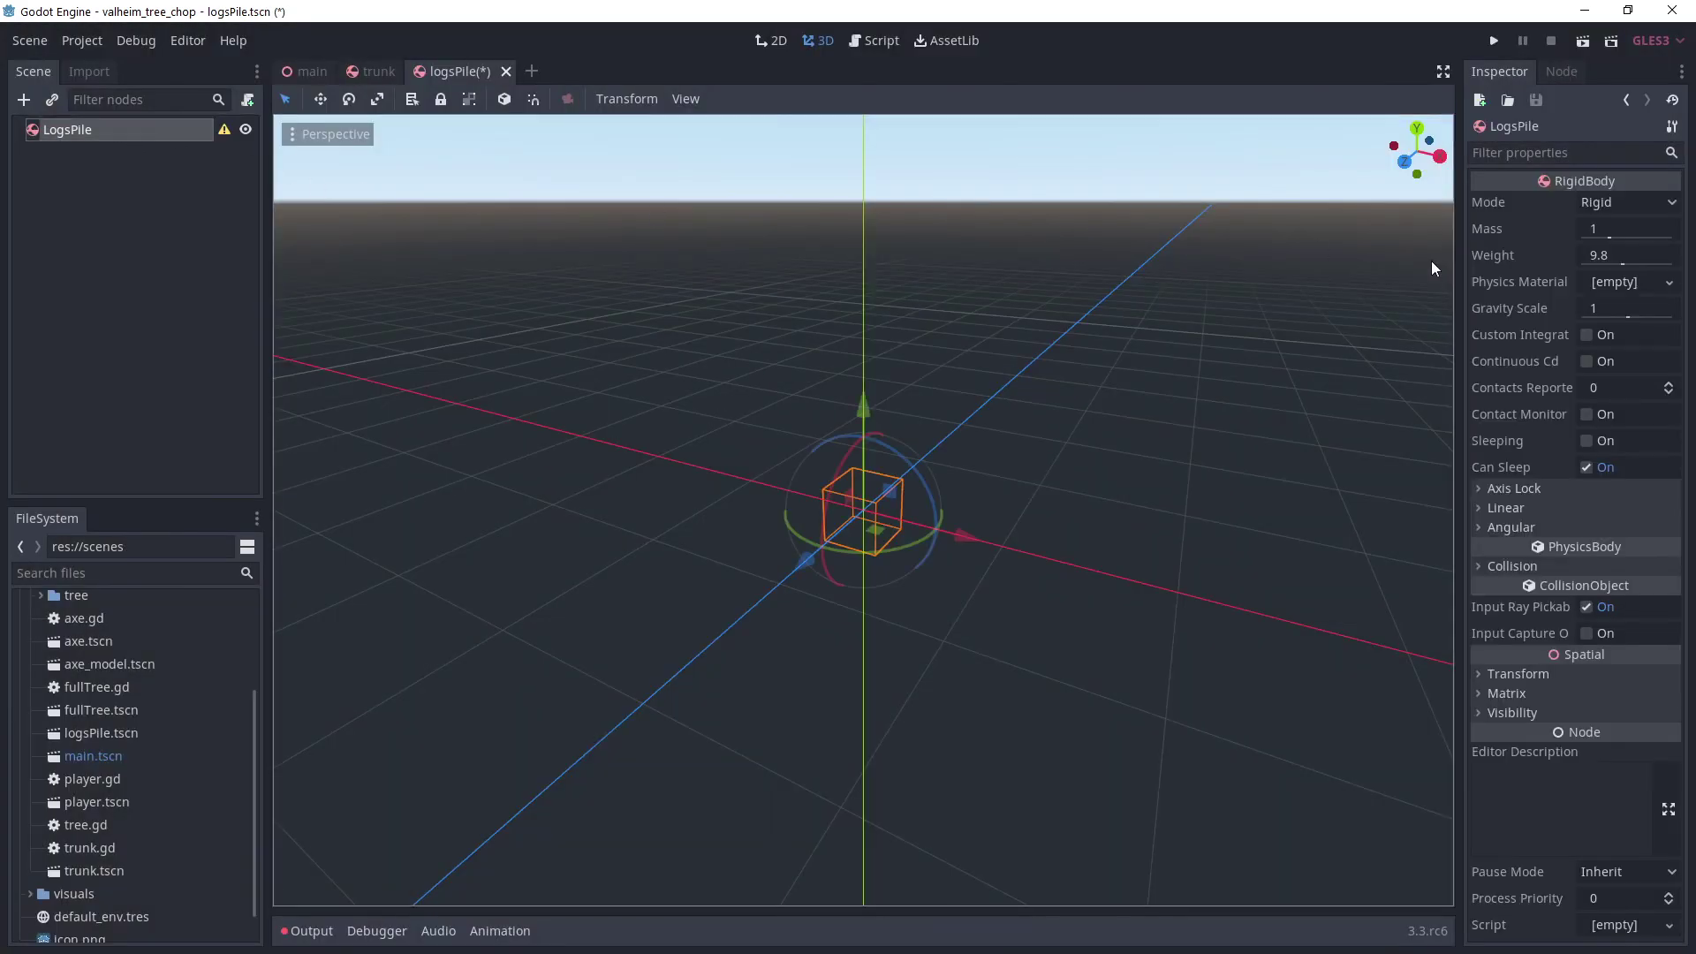
left_click(1606, 307)
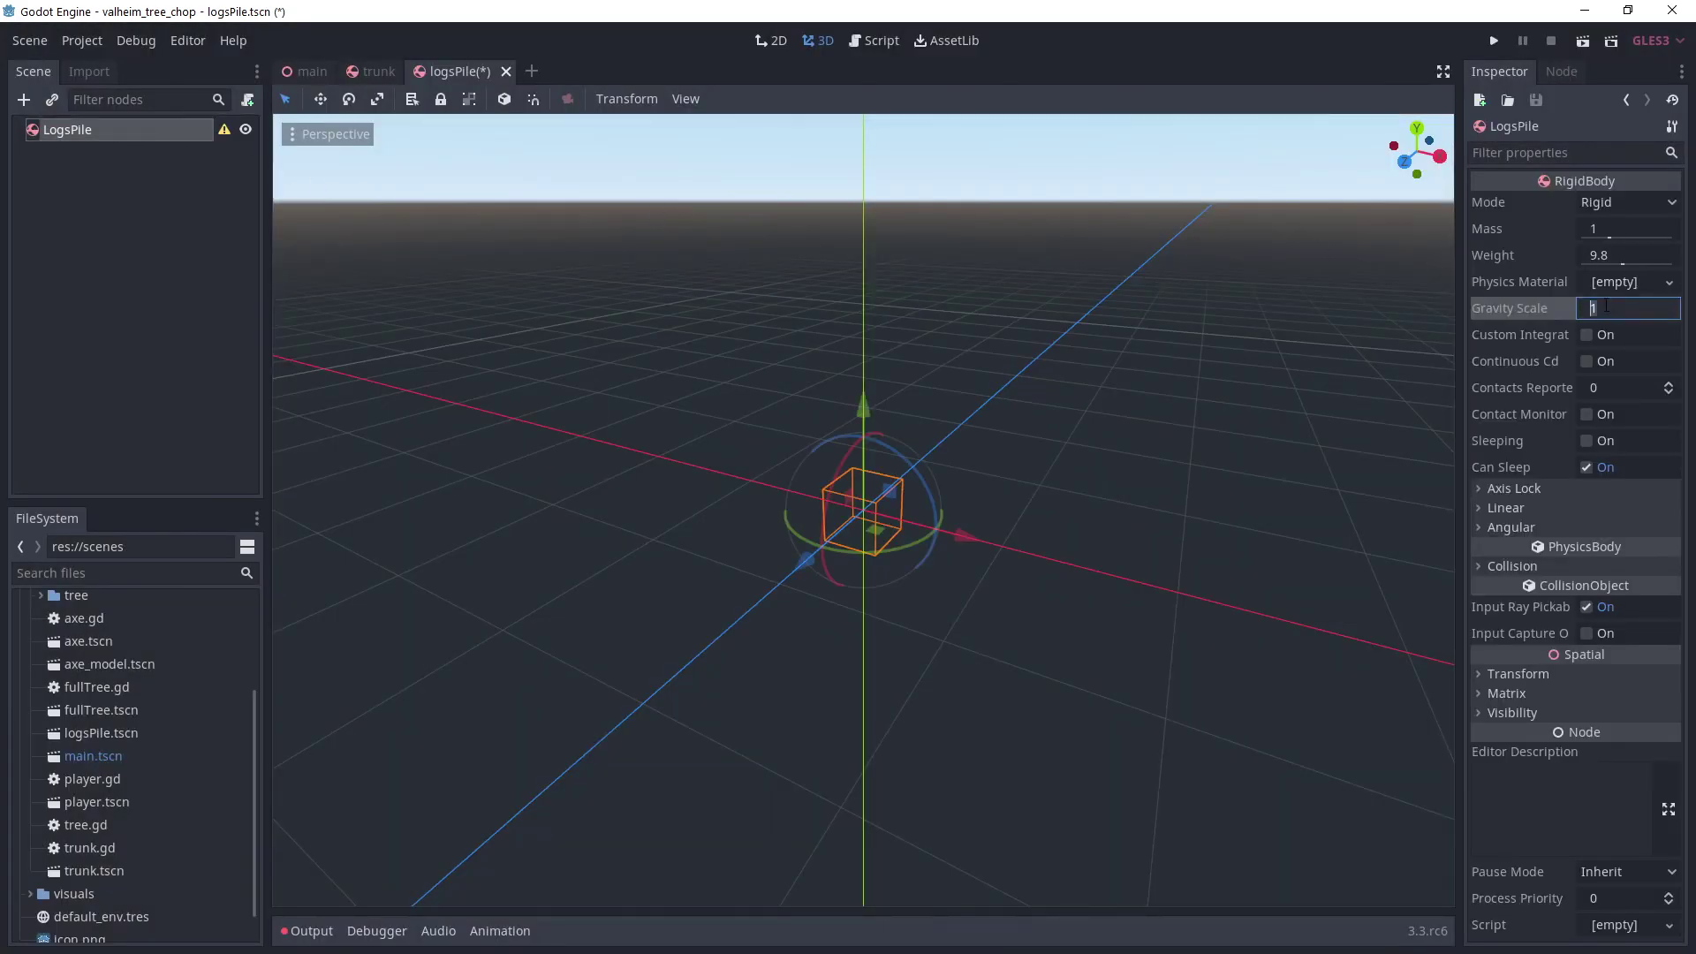
type("3")
key("Return")
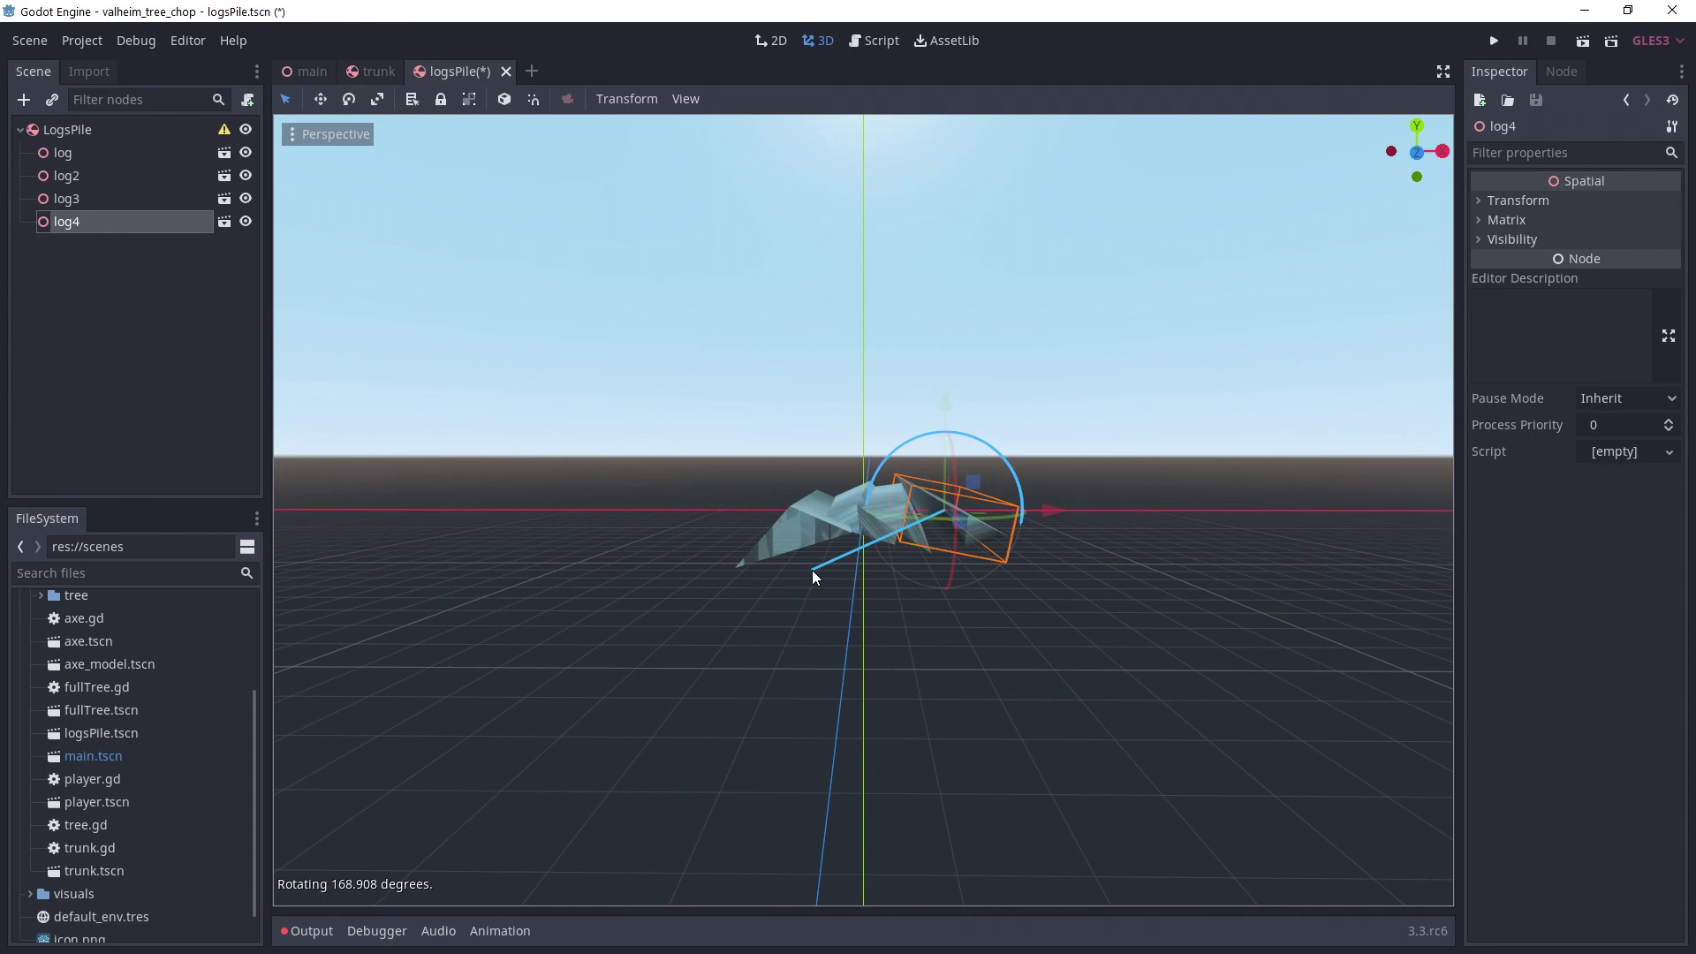
left_click(1400, 158)
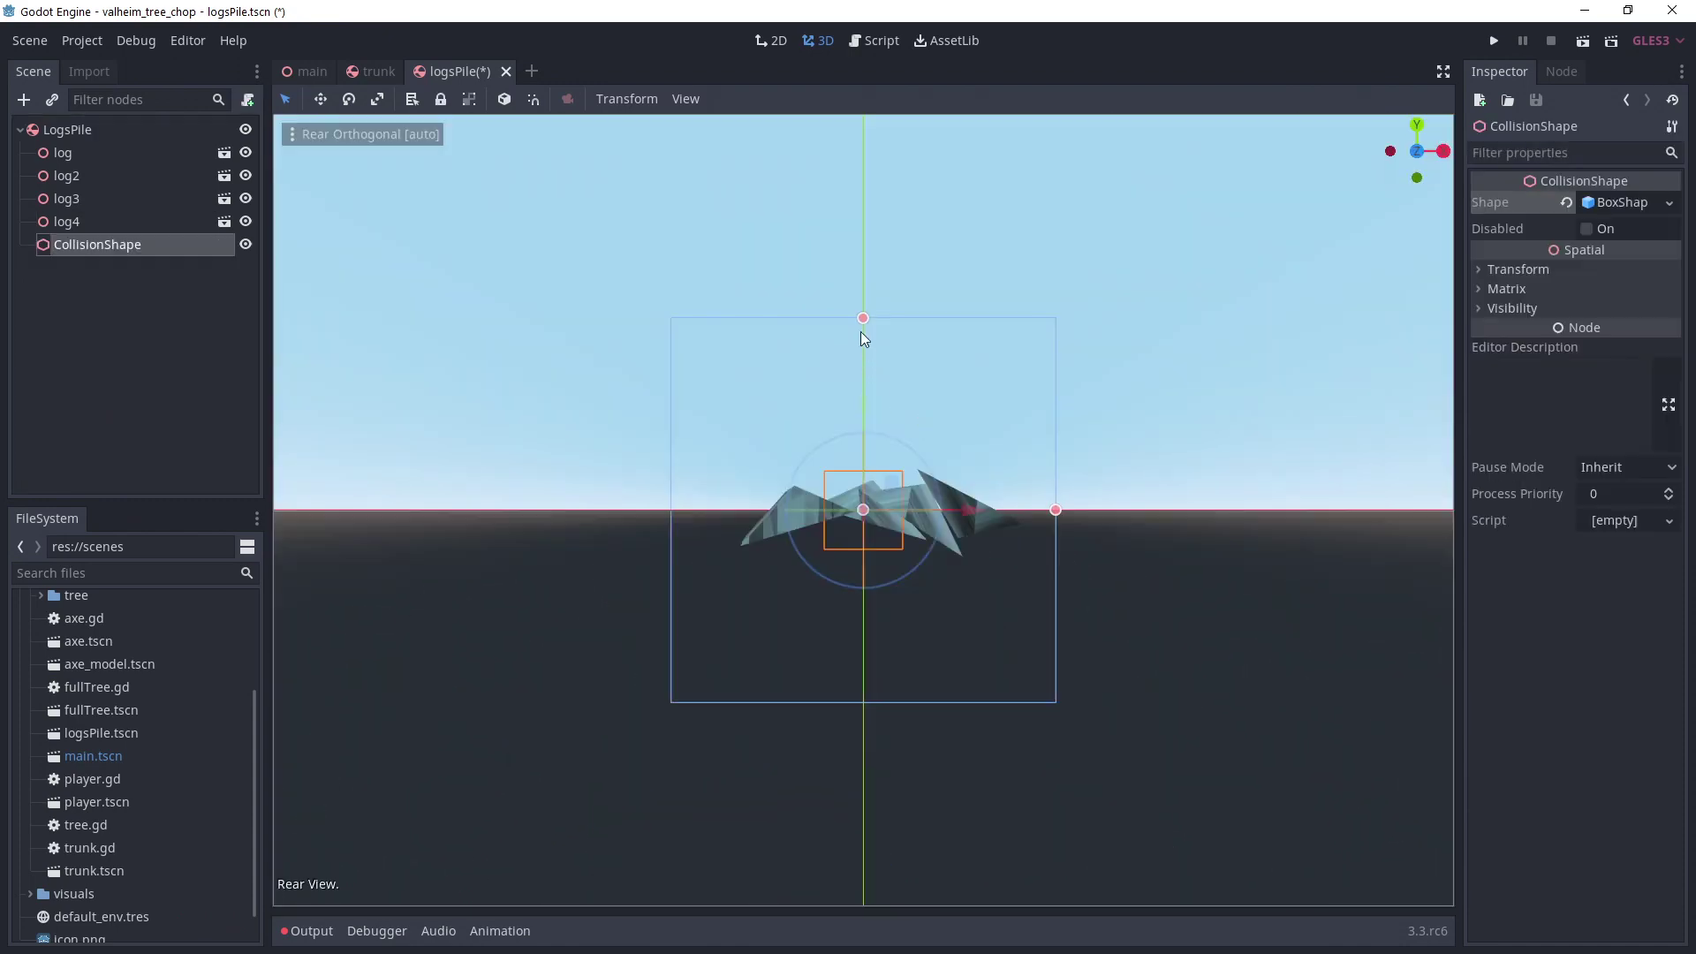
left_click_drag(862, 331, 900, 469)
left_click_drag(1050, 510, 999, 515)
scroll(1042, 543, "up", 5)
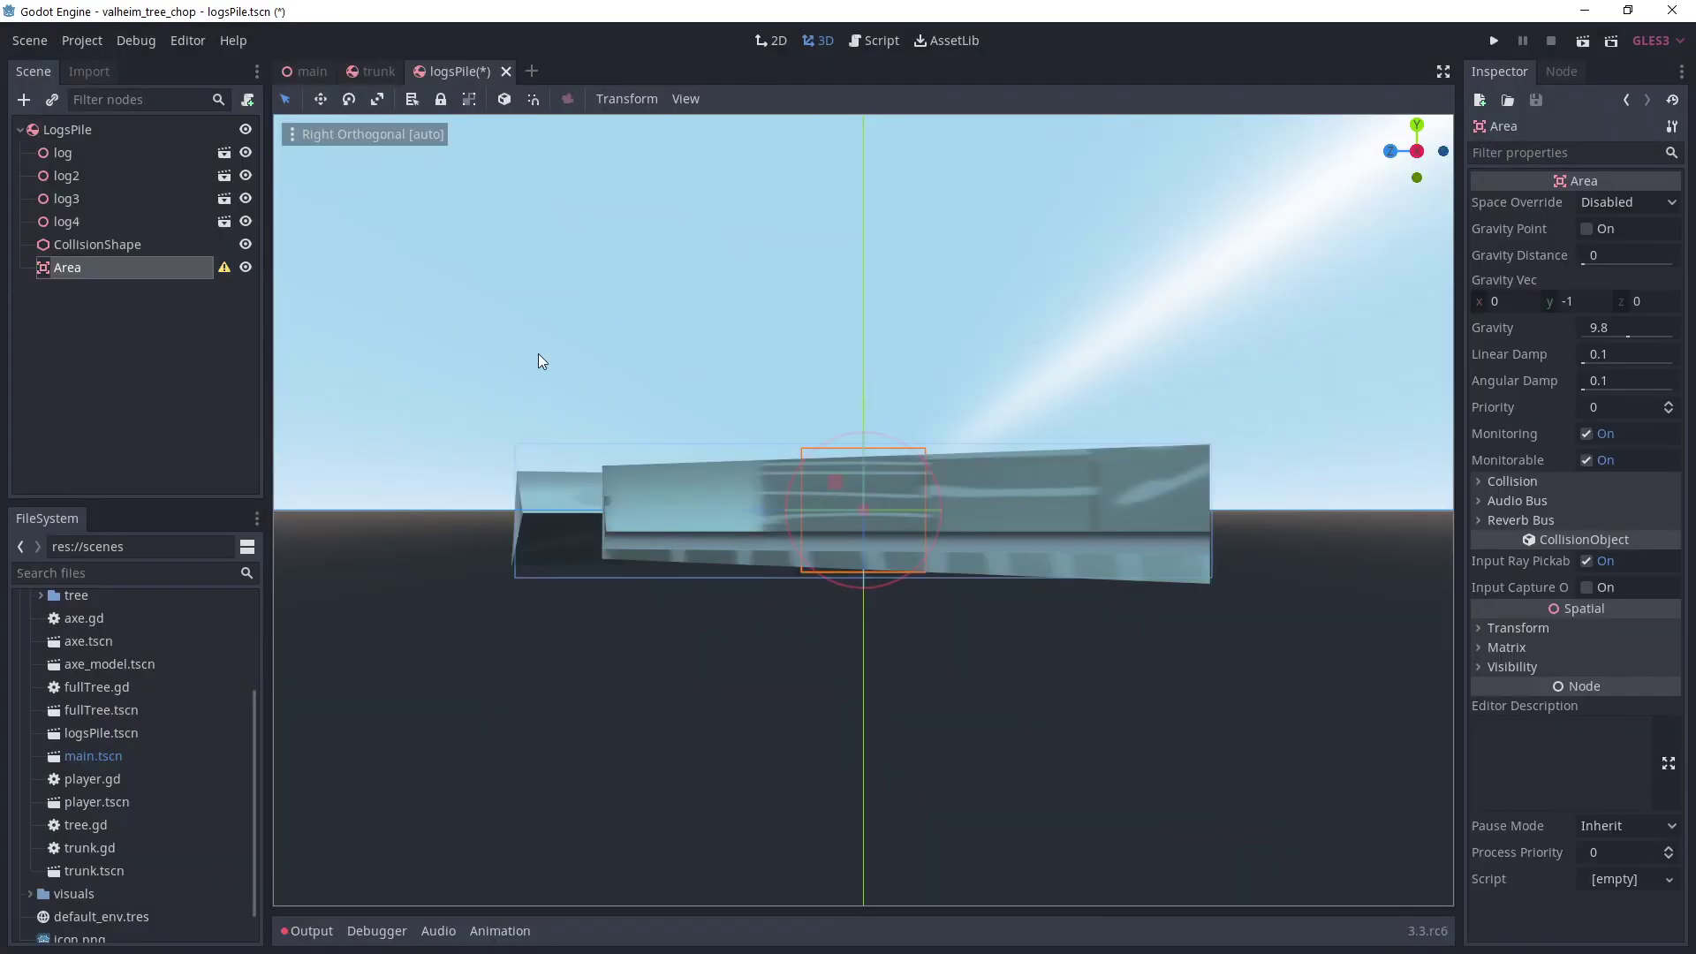
Add a CollisionShape with a new BoxShape under the Area node.
right_click(69, 269)
left_click(116, 278)
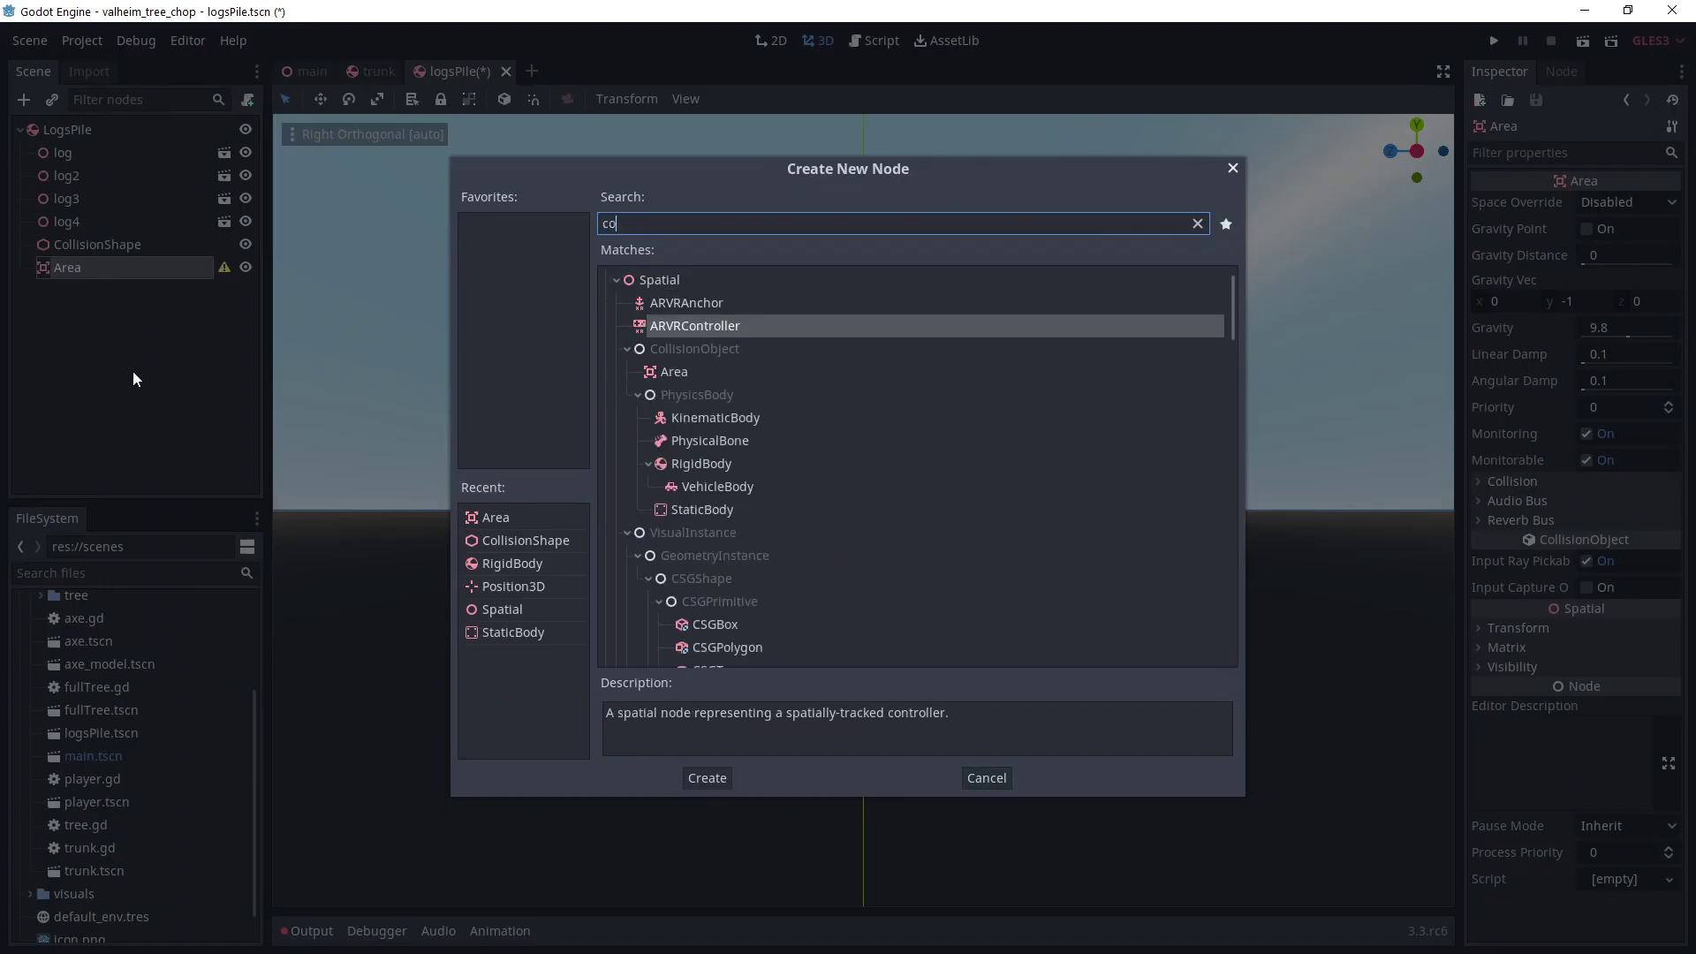
type("colli")
key("Return")
left_click(1630, 203)
left_click(1590, 231)
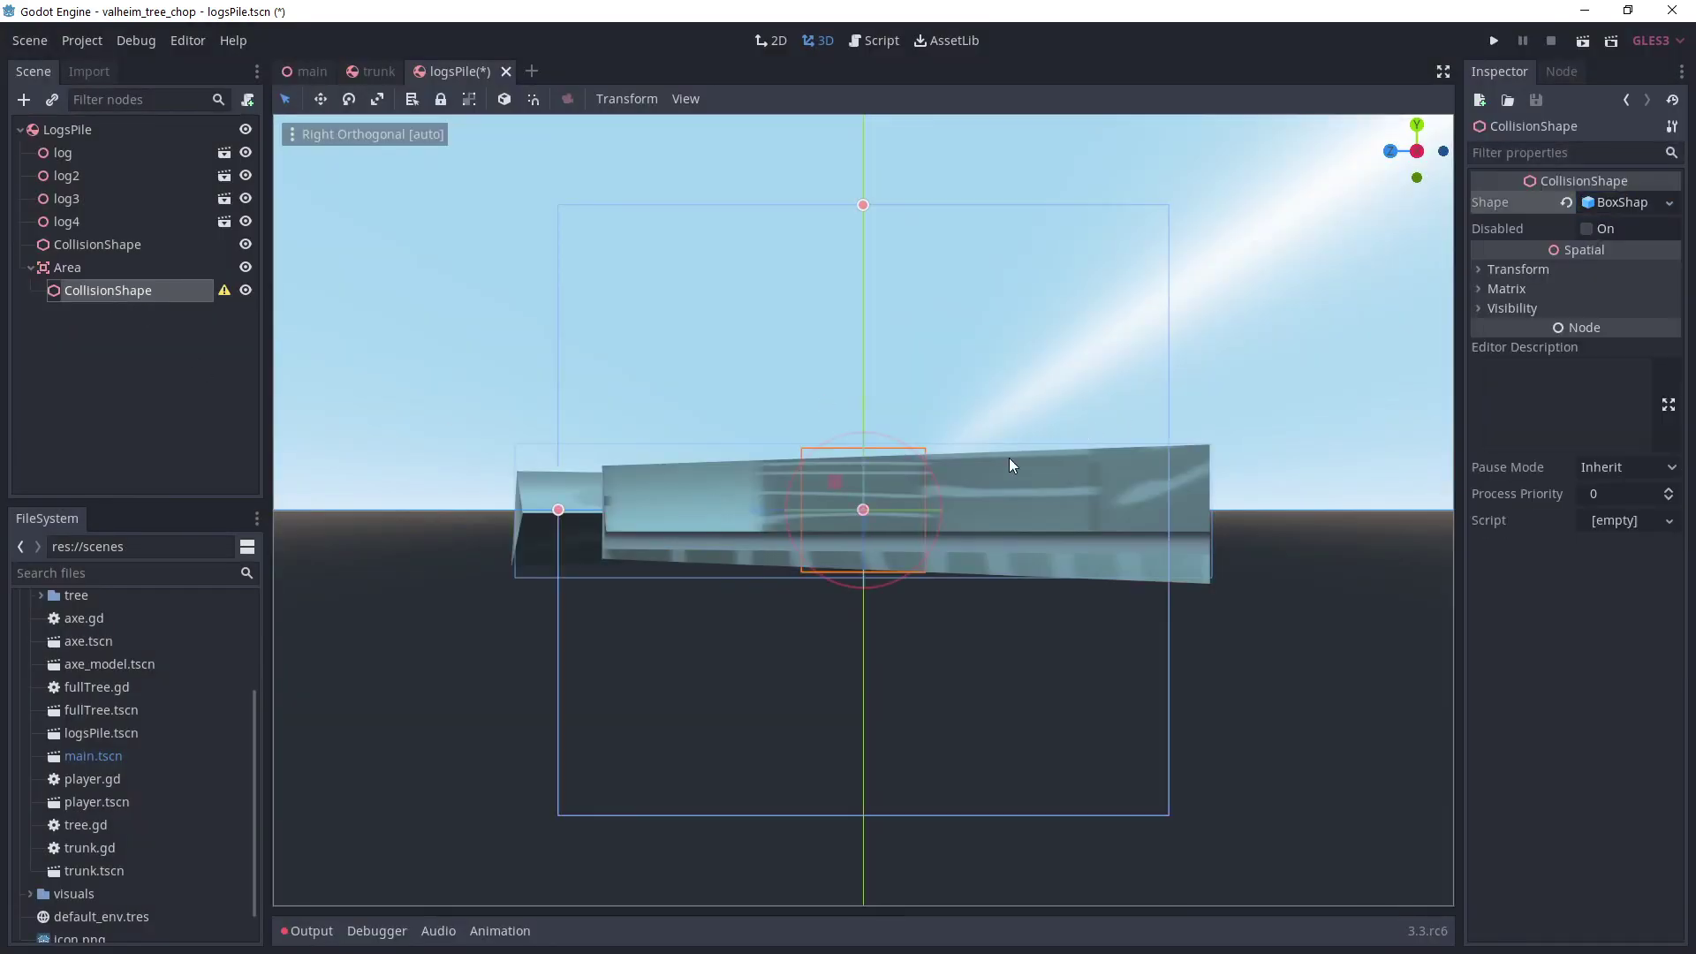
Drag the box handles so the Area's shape covers the whole log pile.
left_click_drag(862, 204, 869, 419)
left_click_drag(561, 511, 501, 518)
middle_click_drag(500, 517, 861, 674)
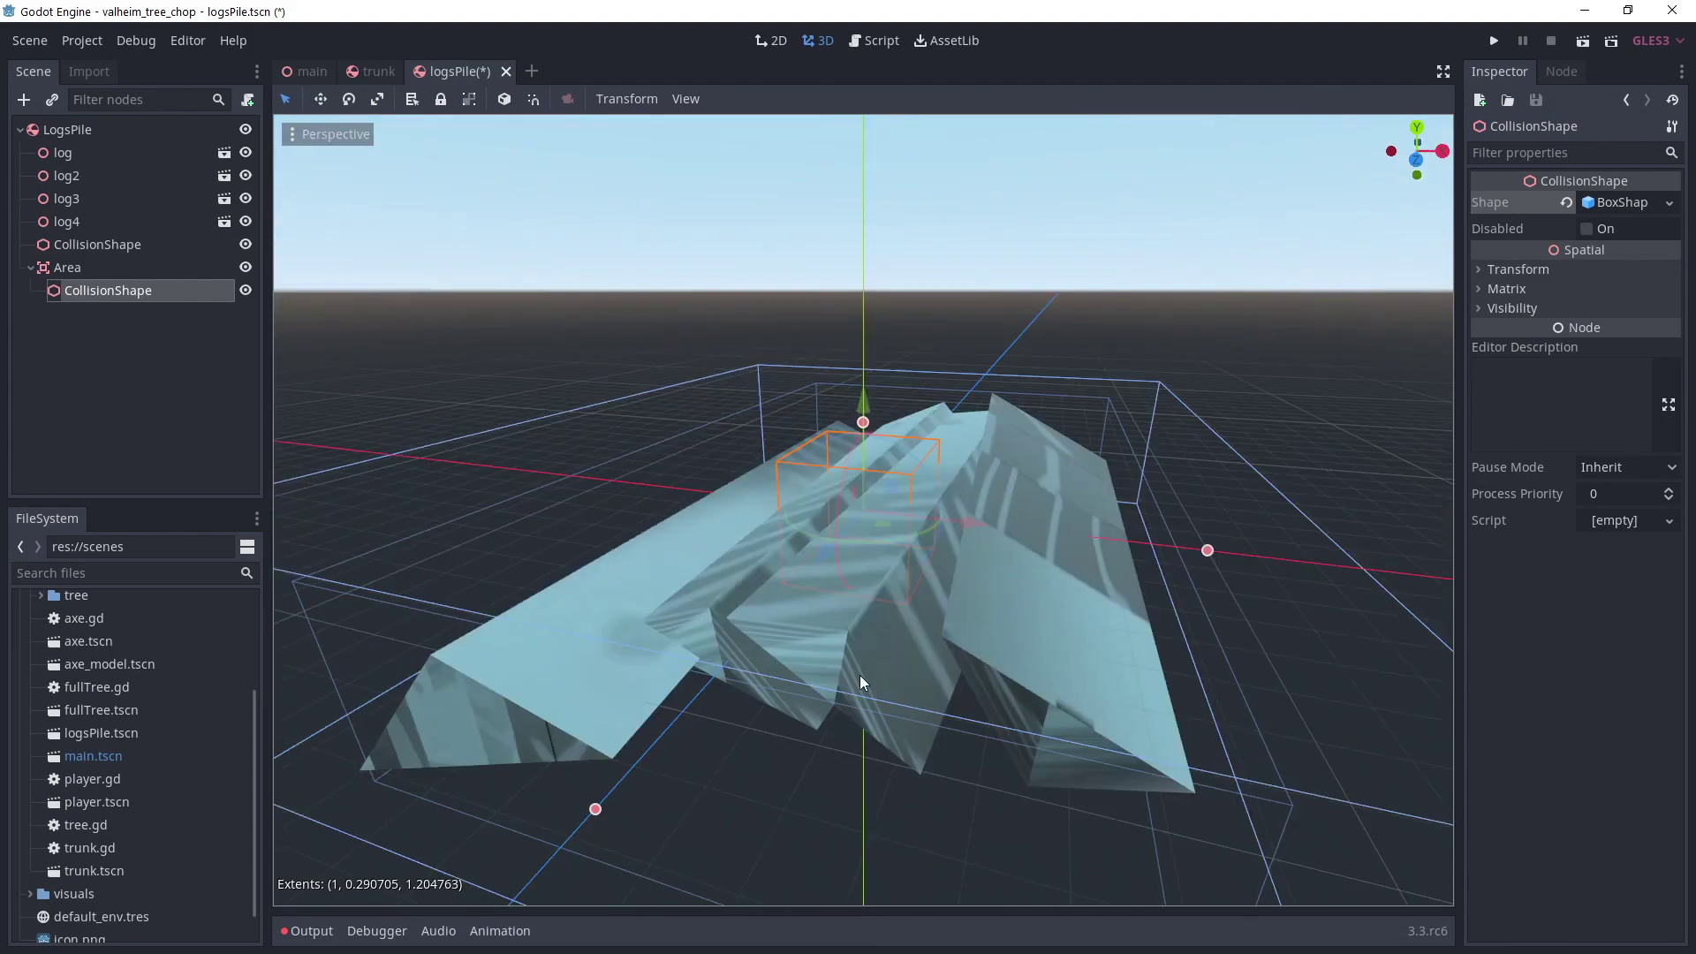
key("KP_1")
left_click_drag(561, 510, 582, 512)
middle_click_drag(583, 507, 1016, 684)
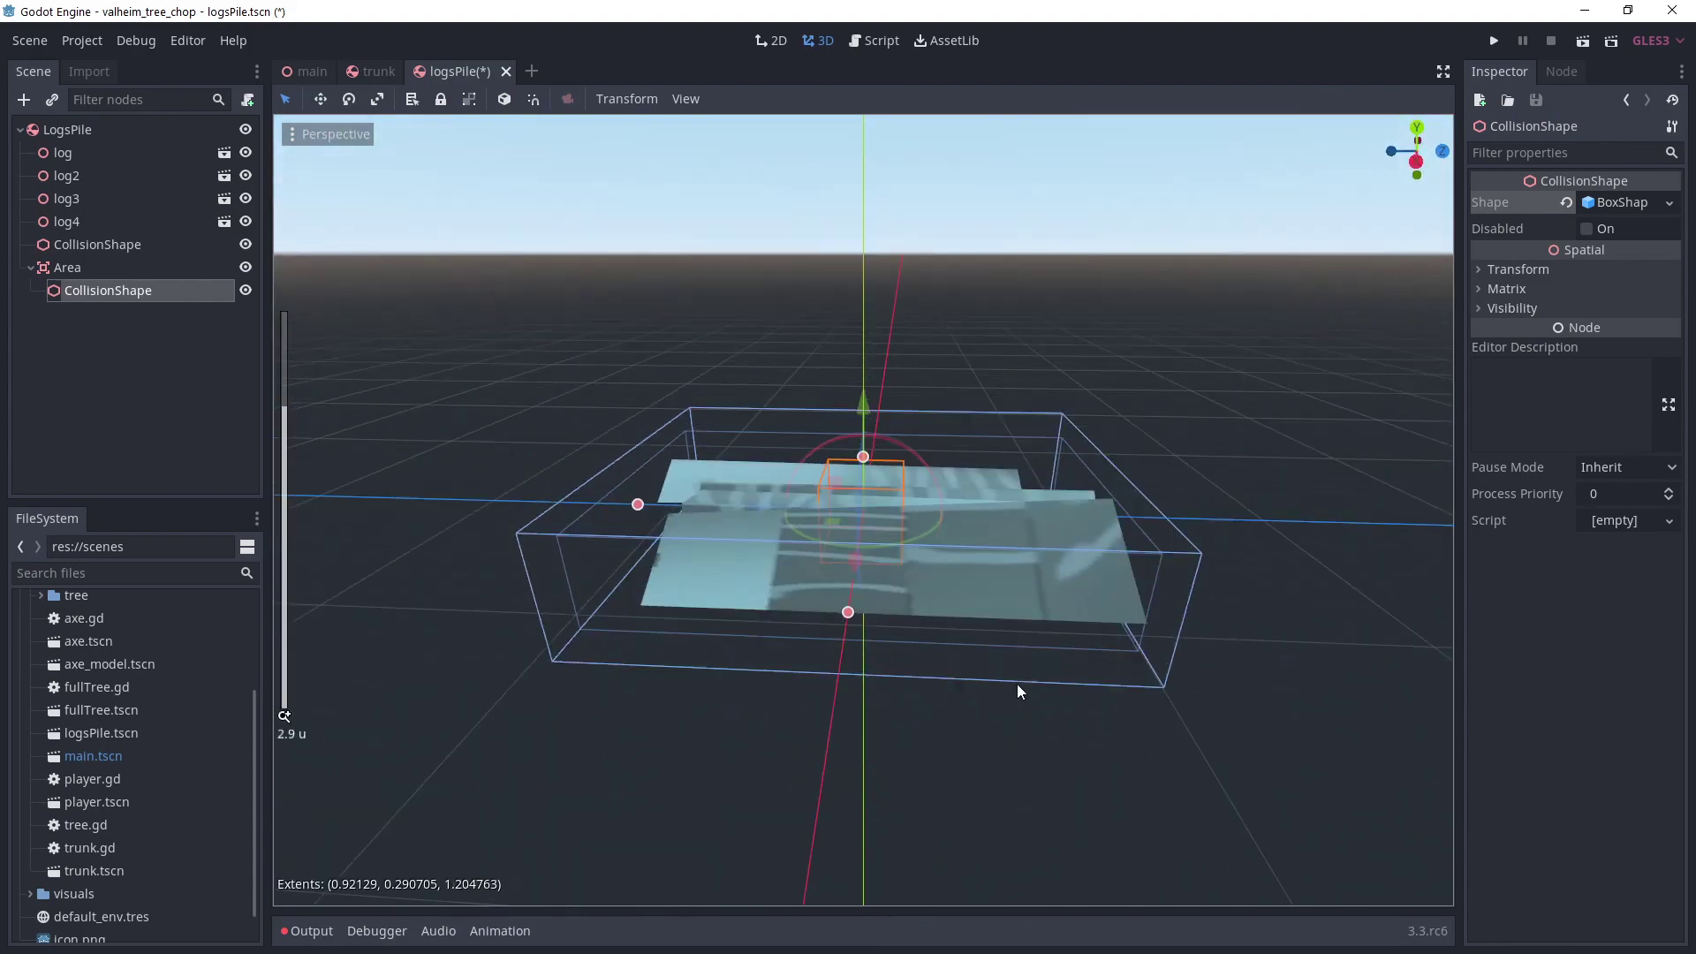
left_click(91, 267)
Connect Area's body_entered to logsPile.gd, write the Player check with queue_free, and save.
left_click(1562, 69)
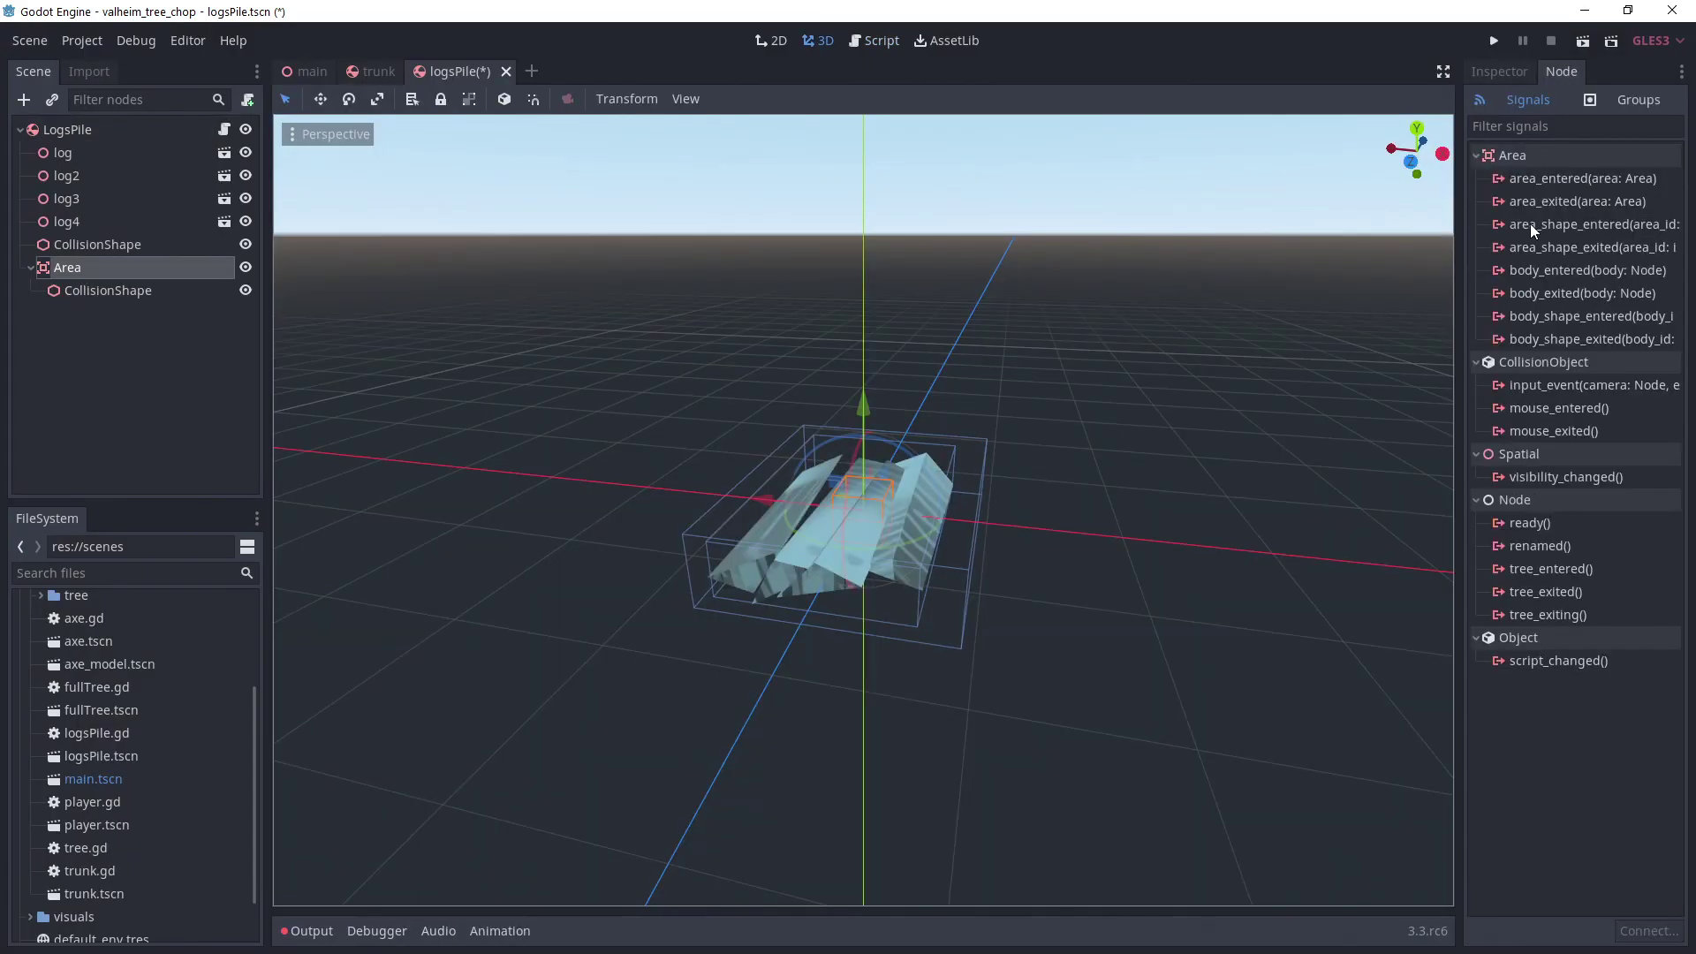
double_click(1538, 164)
left_click(751, 686)
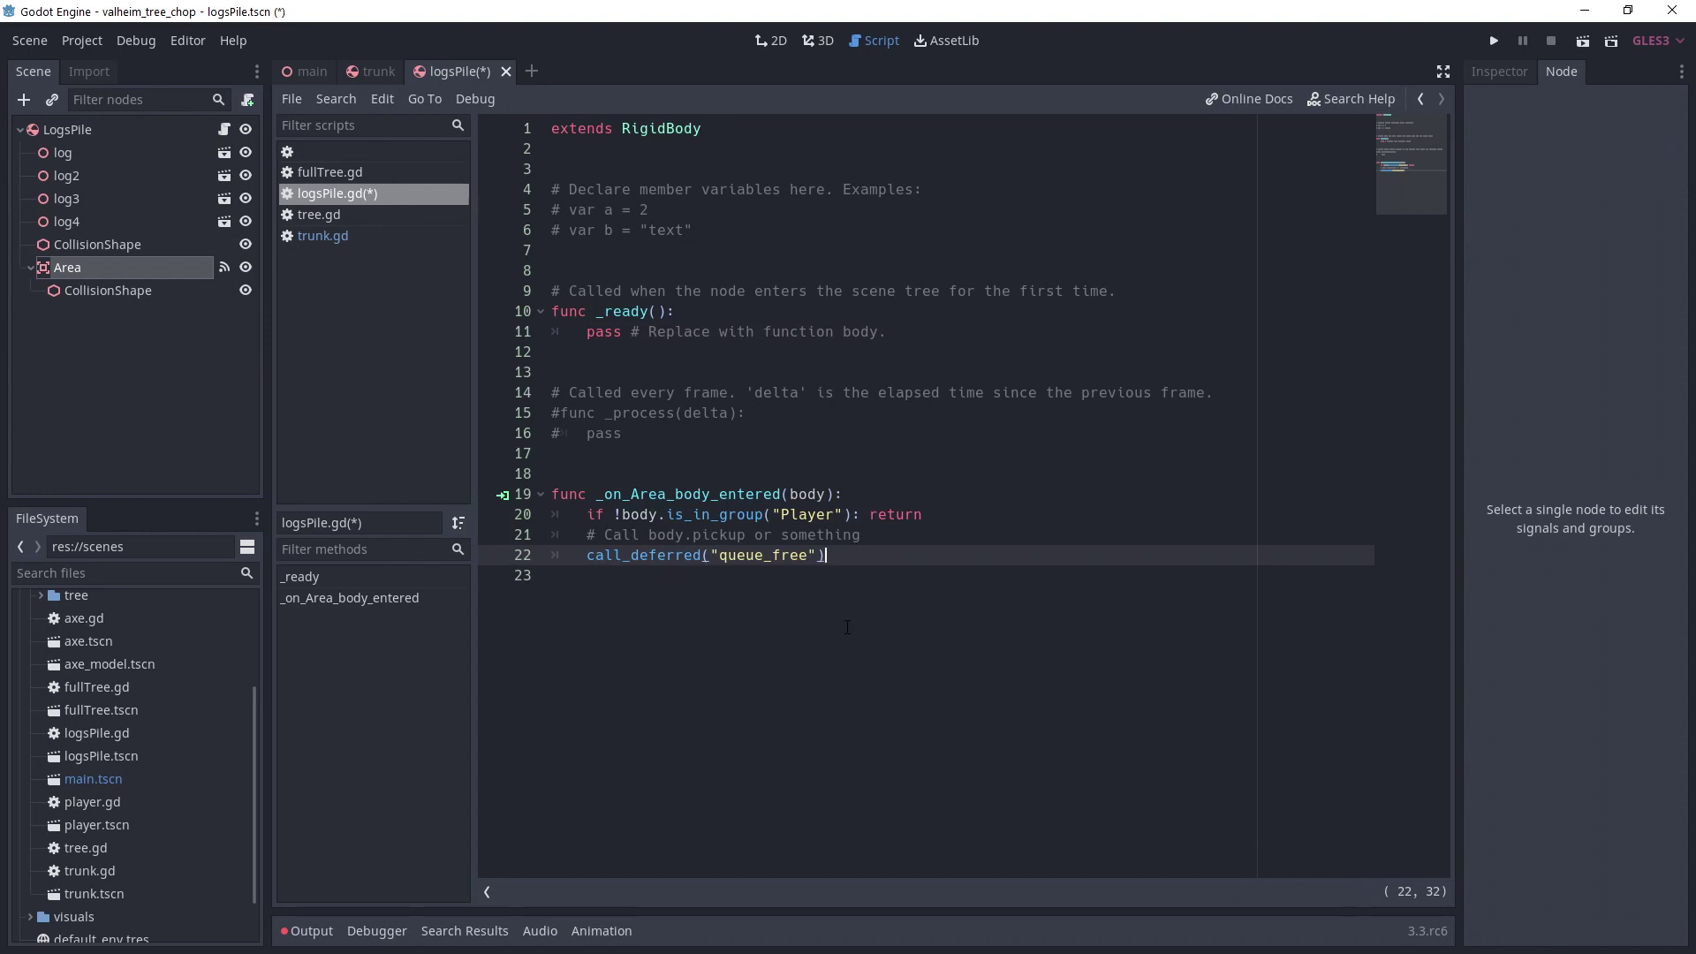
key("ctrl+s")
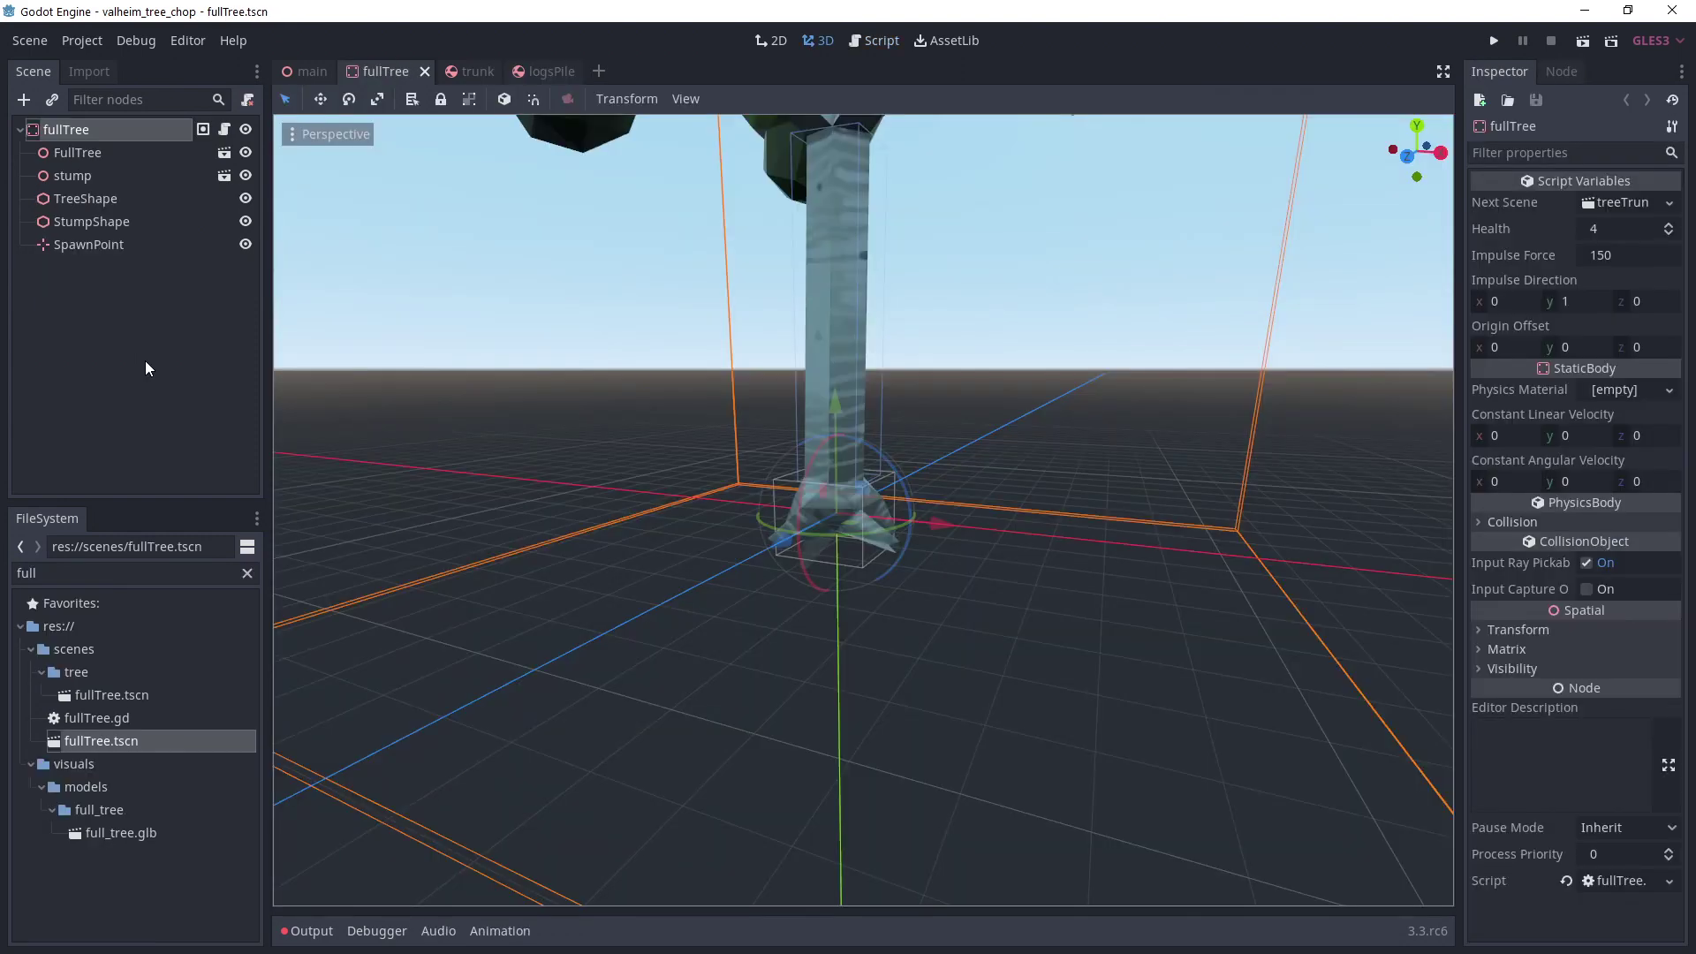
Load scenes/trunk.tscn as fullTree's Next Scene.
left_click(1630, 204)
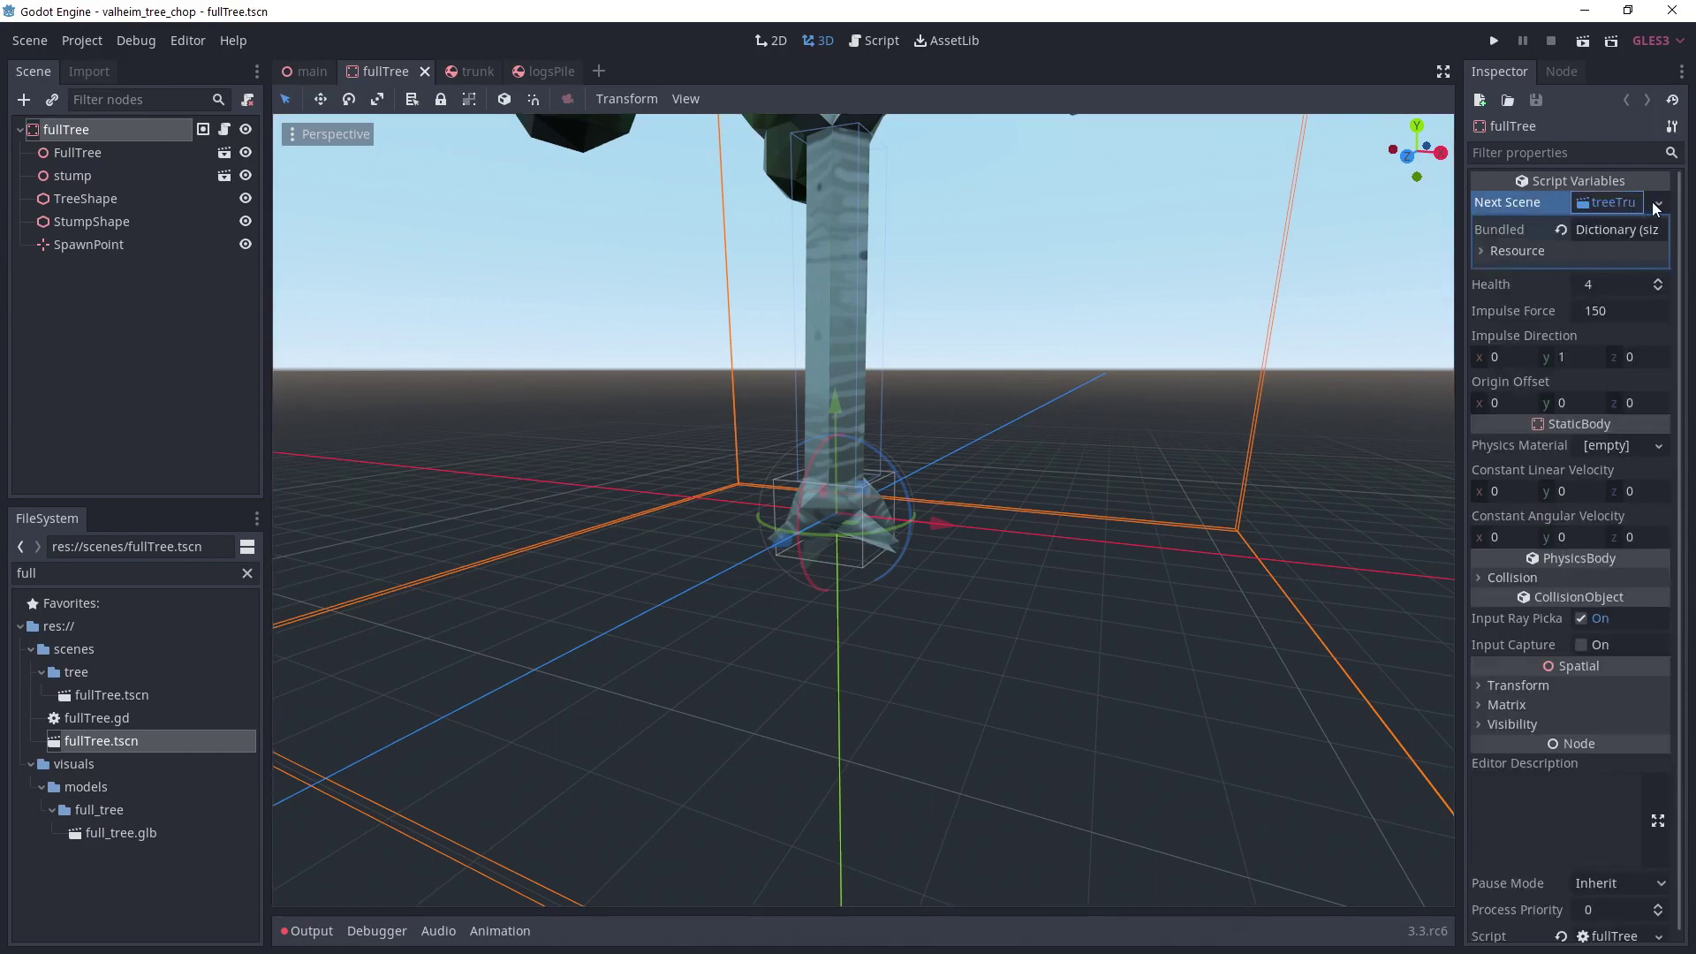
left_click(1656, 203)
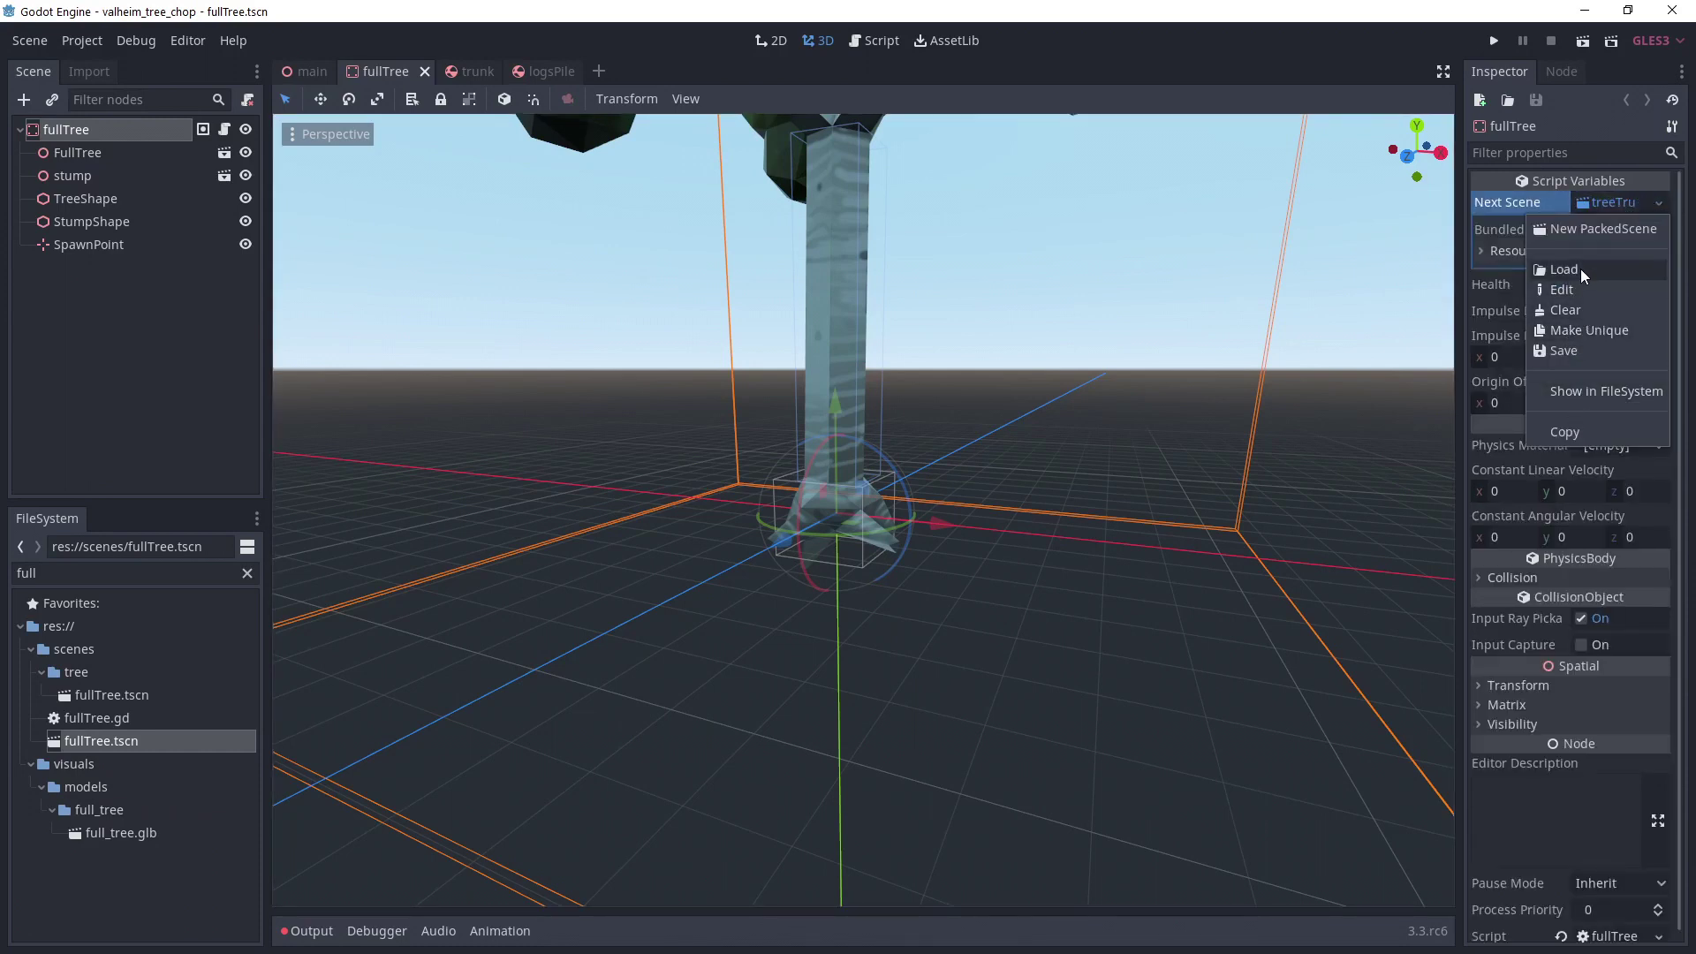
left_click(1581, 269)
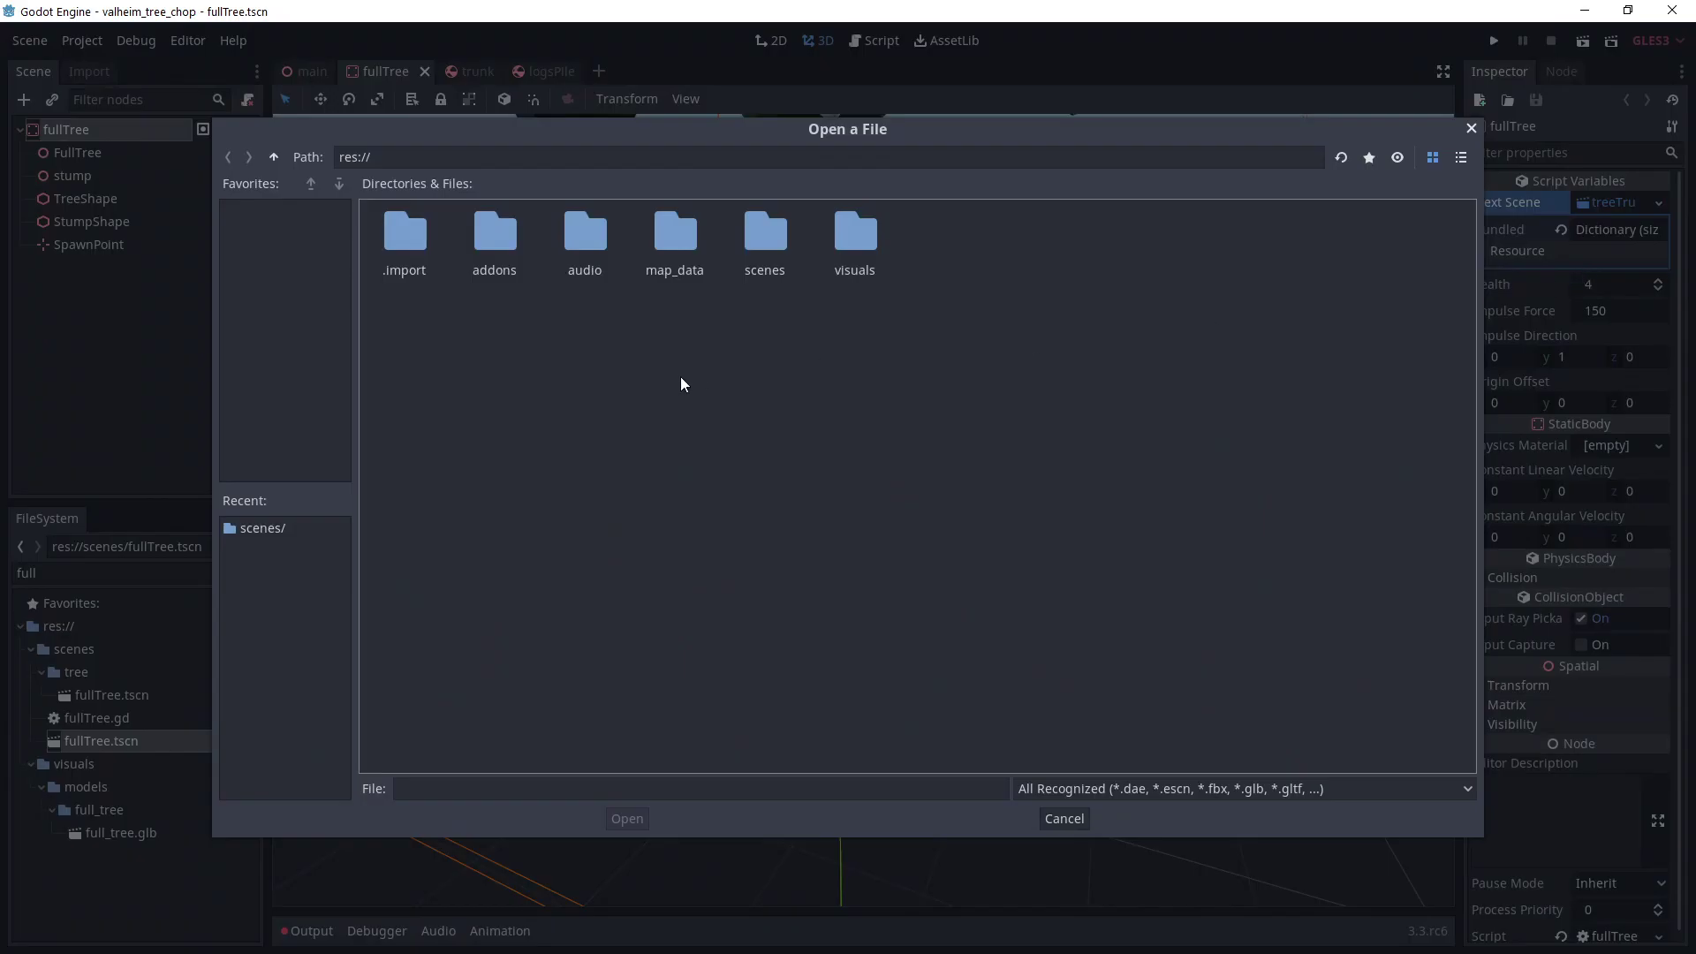
double_click(765, 243)
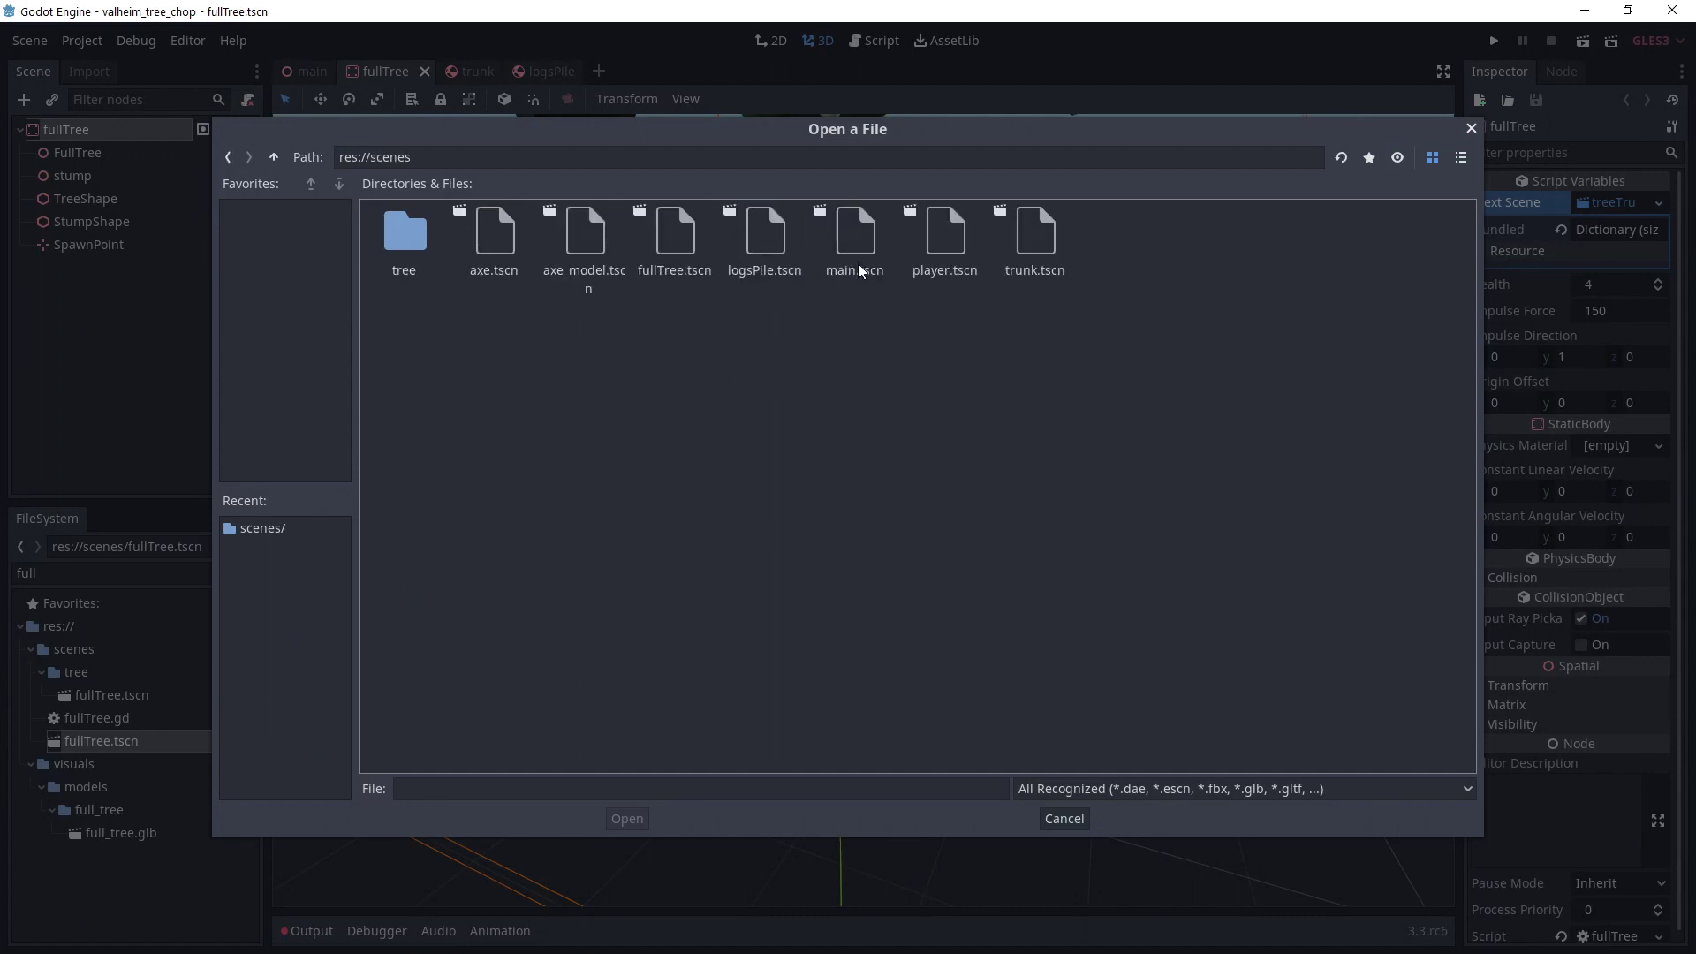
double_click(1041, 236)
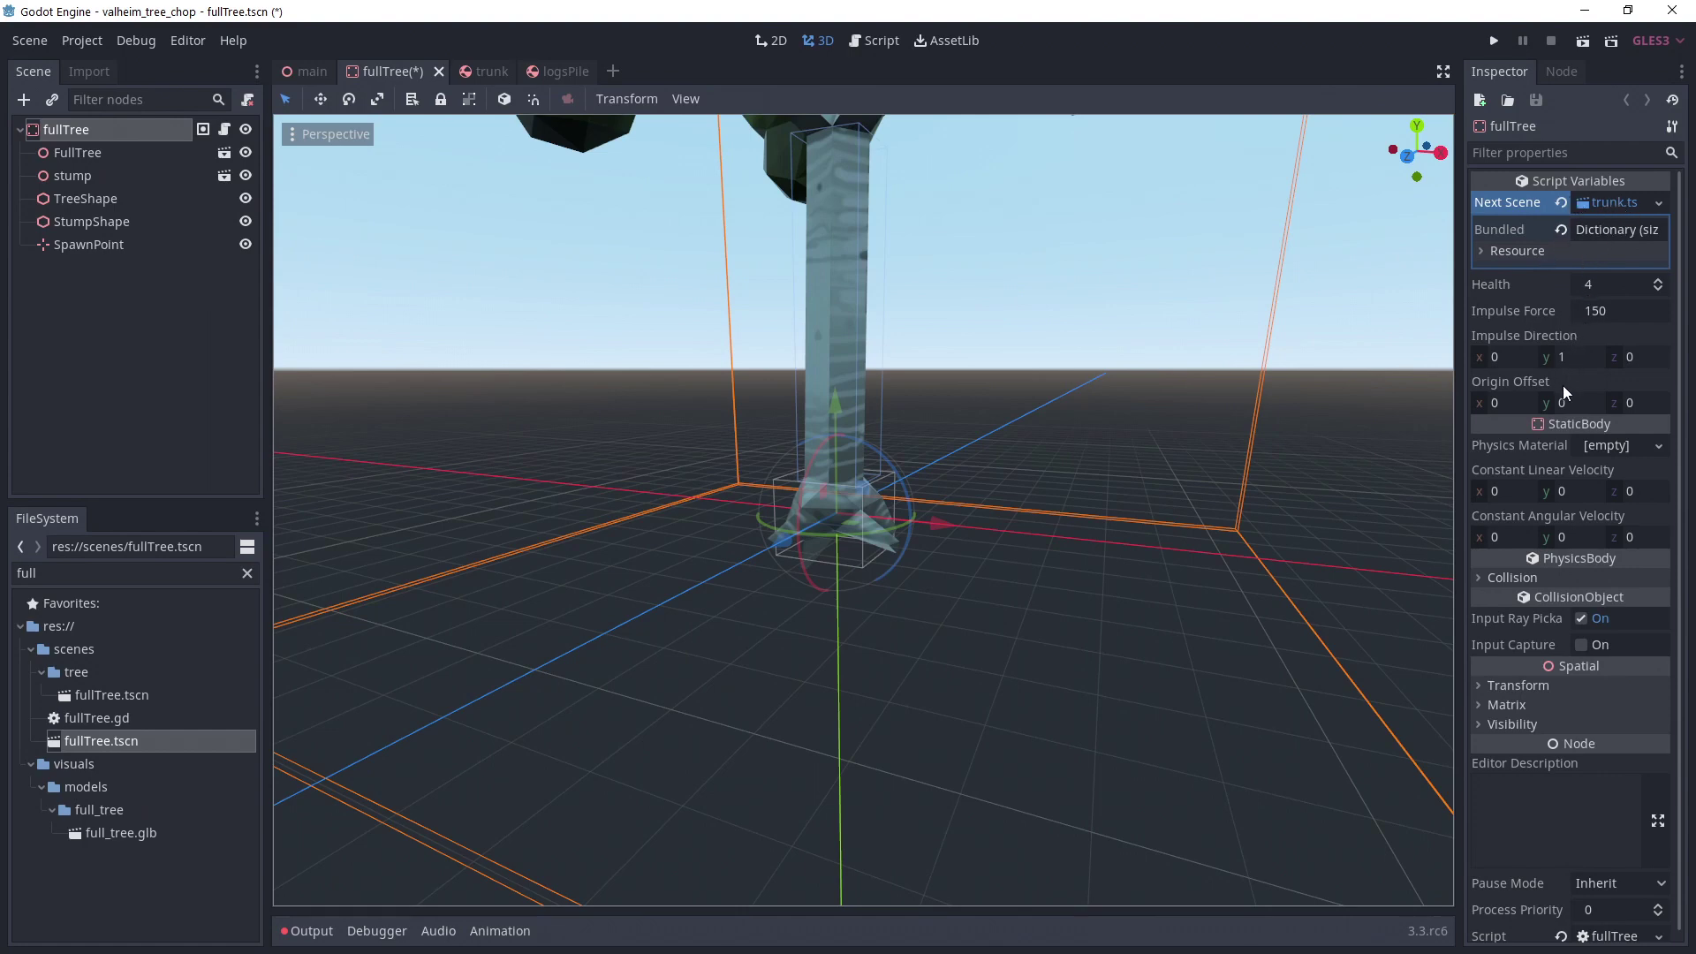
Set Impulse Direction z to -1, giving (0, 1, -1), and save fullTree.
left_click(1647, 356)
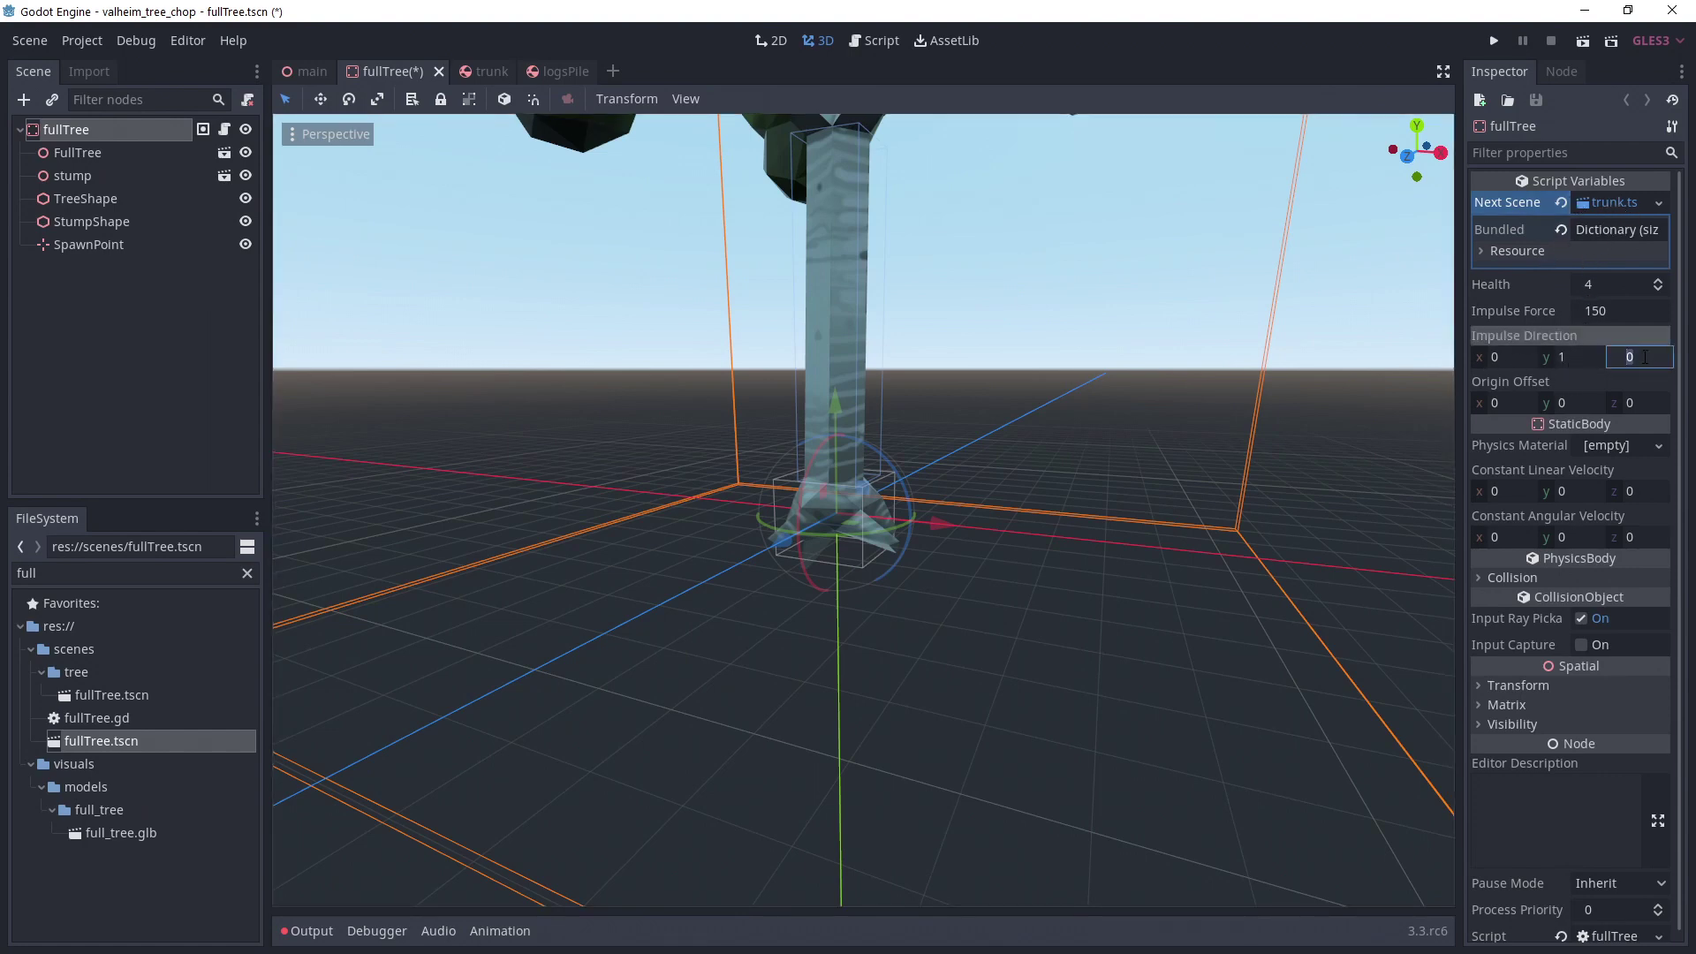
type("-1")
key("Return")
key("ctrl+s")
key("ctrl+Tab")
Load scenes/logsPile.tscn as the Trunk node's Next Scene.
left_click(71, 129)
middle_click_drag(871, 551, 907, 523)
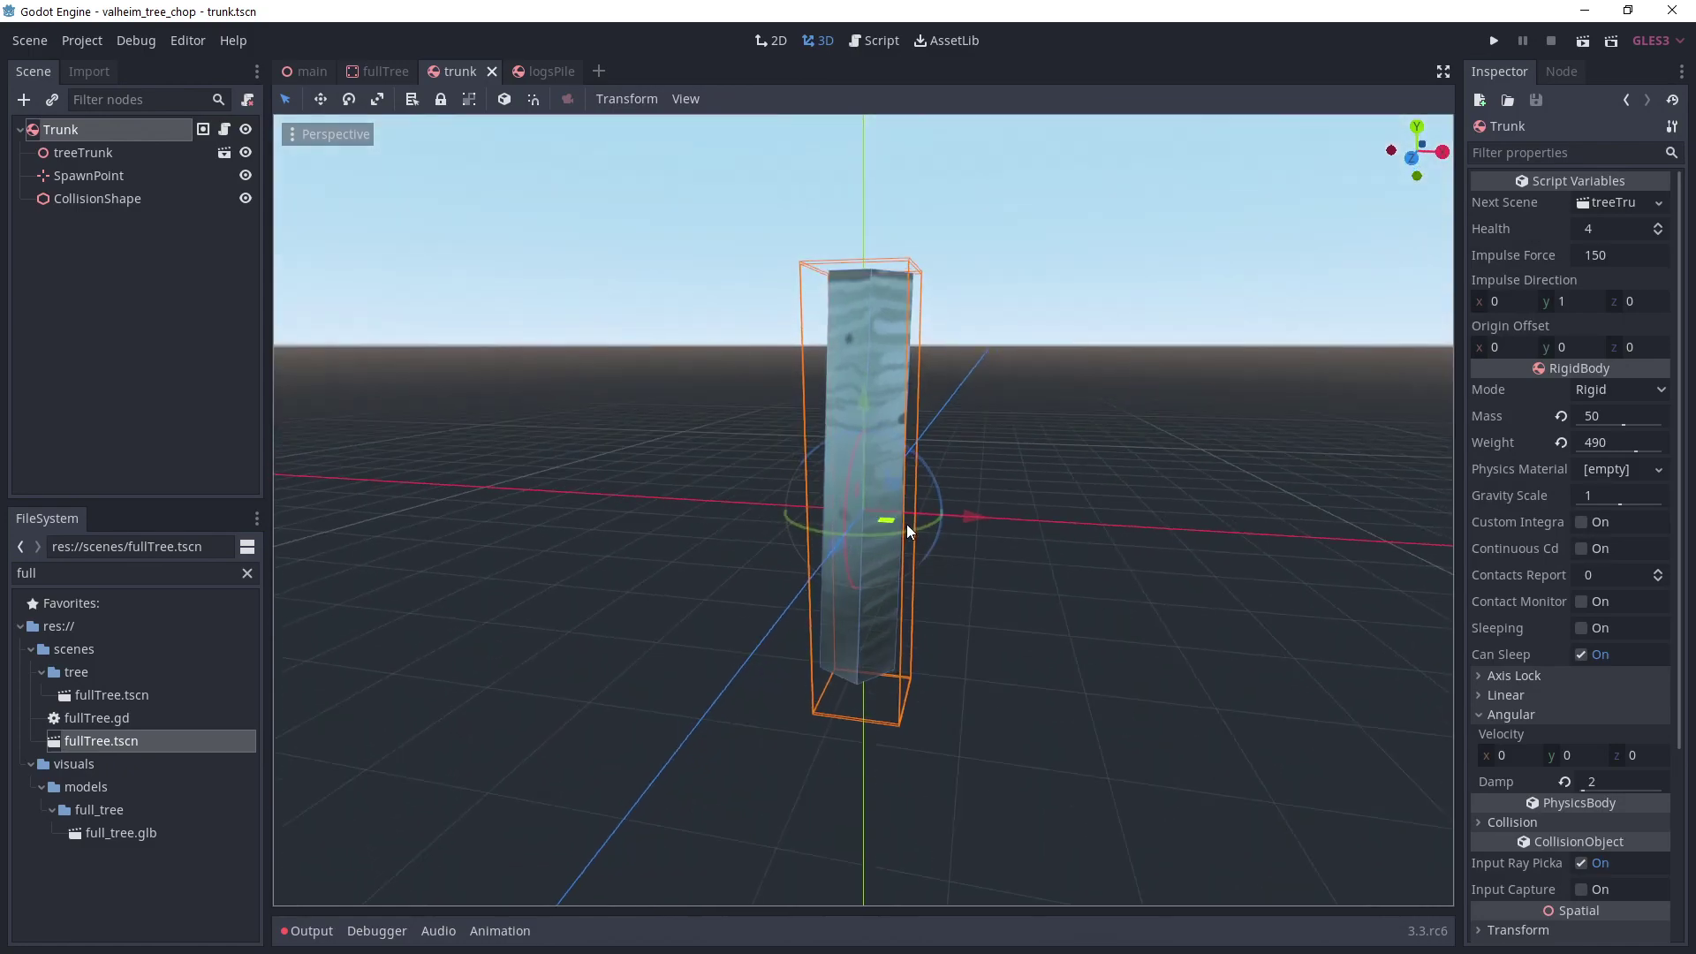
left_click(1657, 202)
left_click(1573, 270)
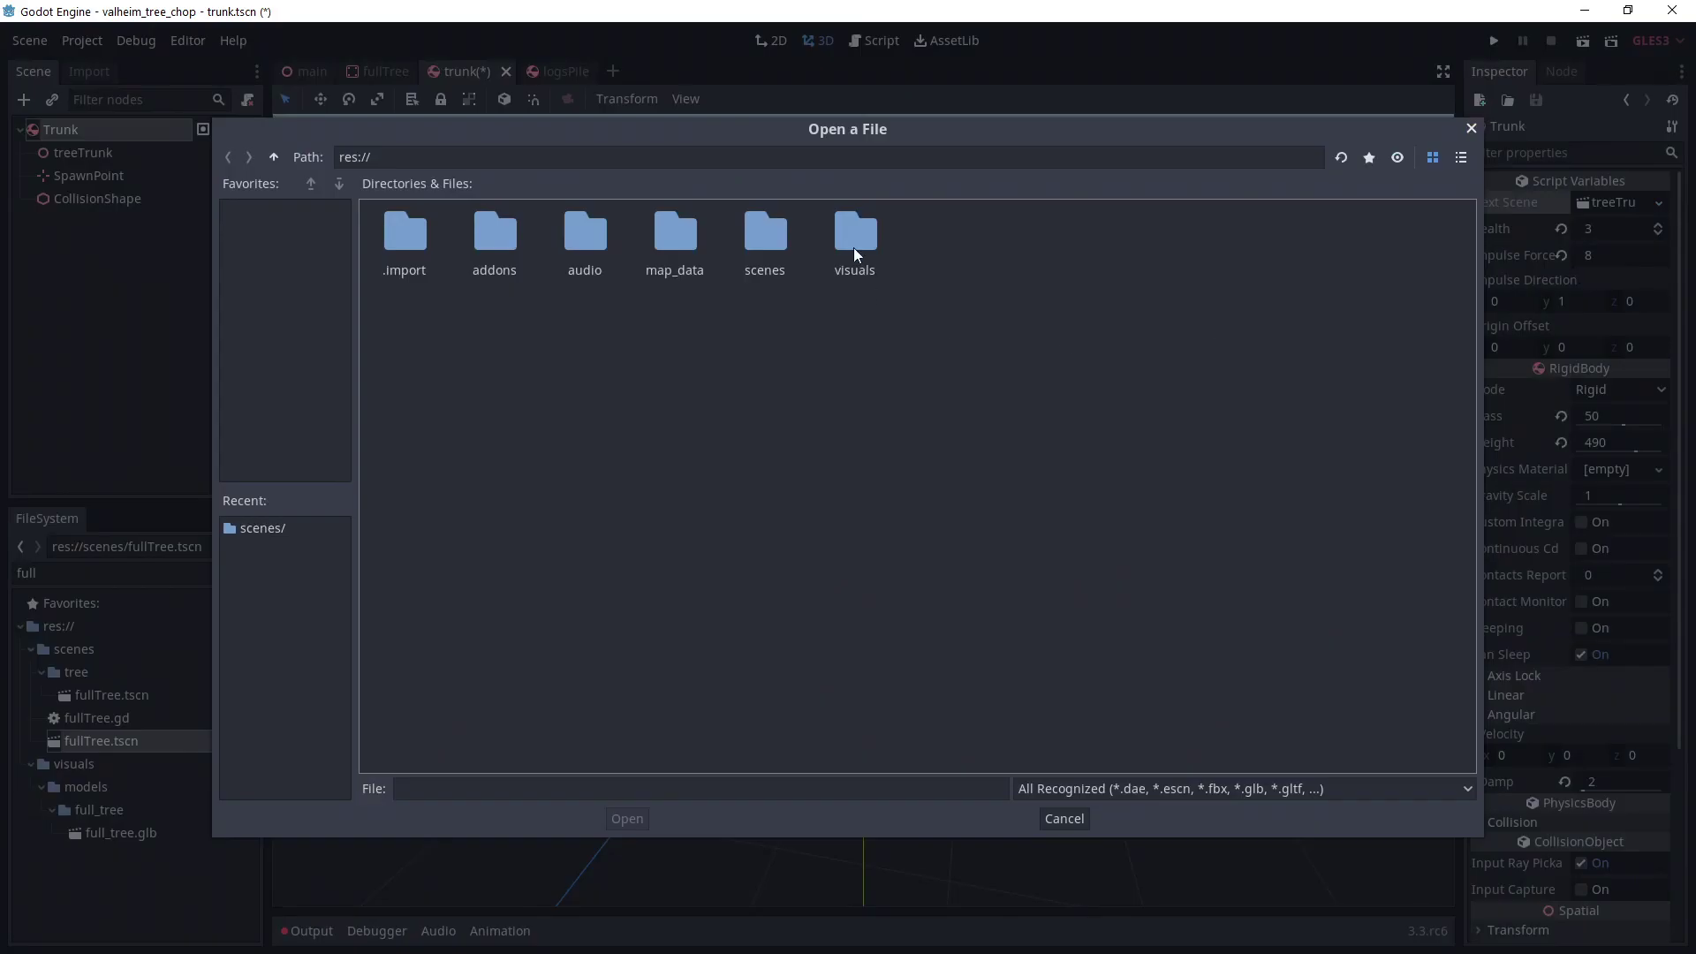
double_click(747, 235)
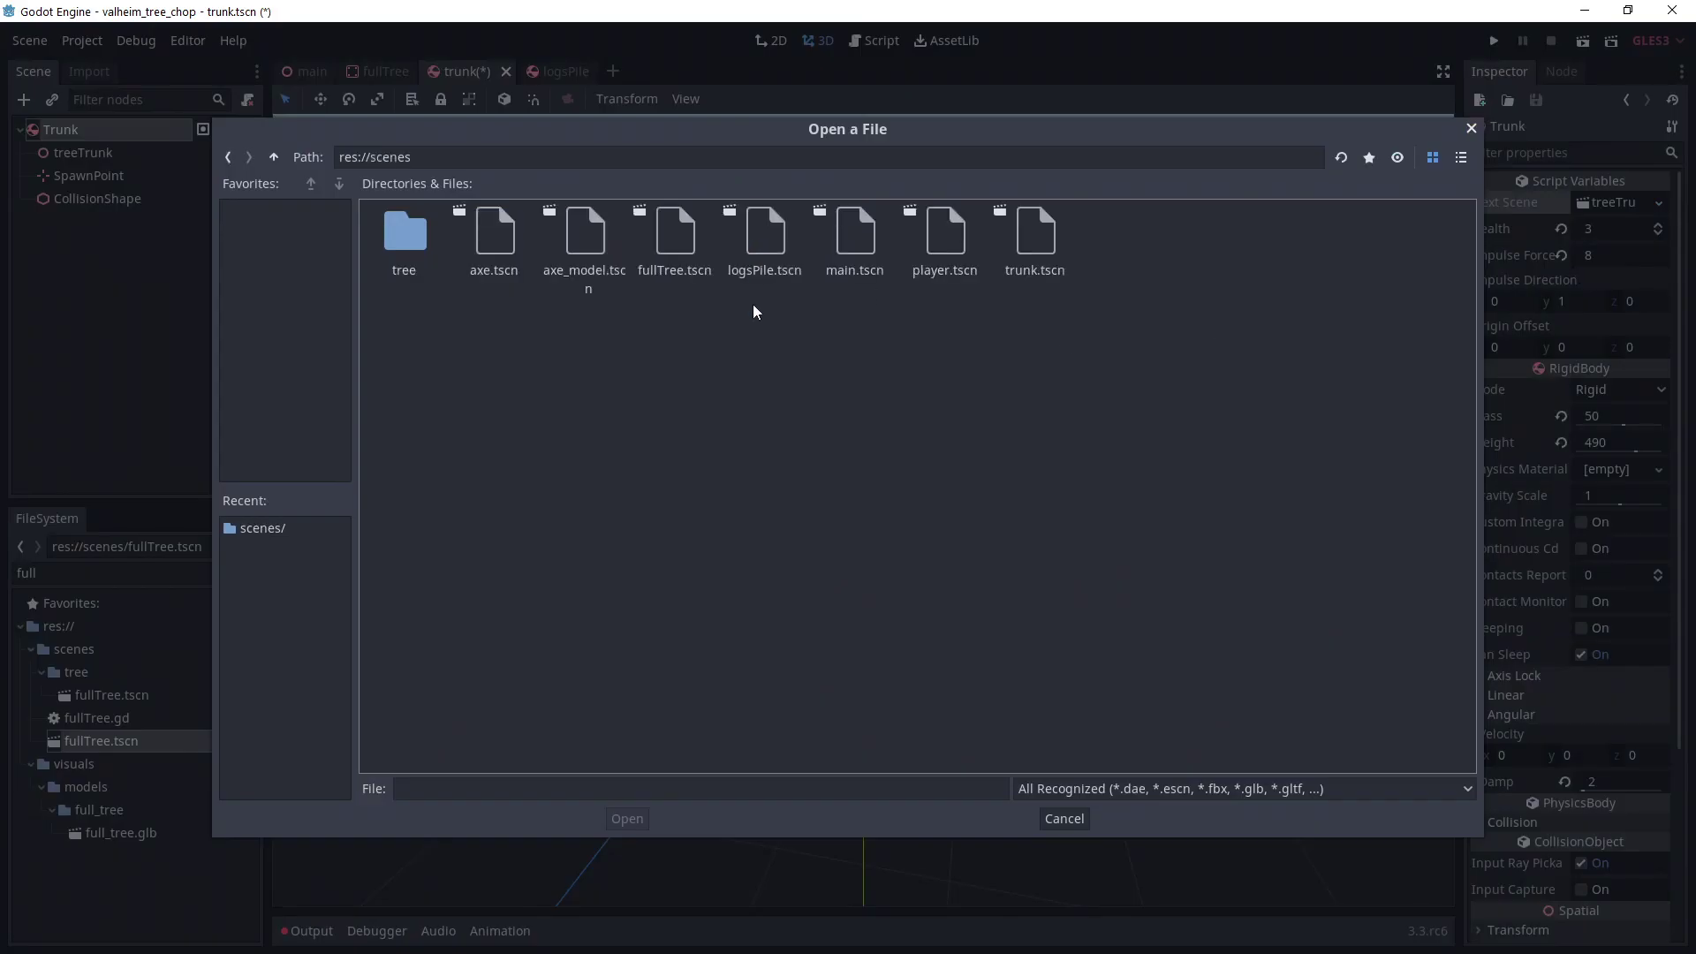
double_click(762, 231)
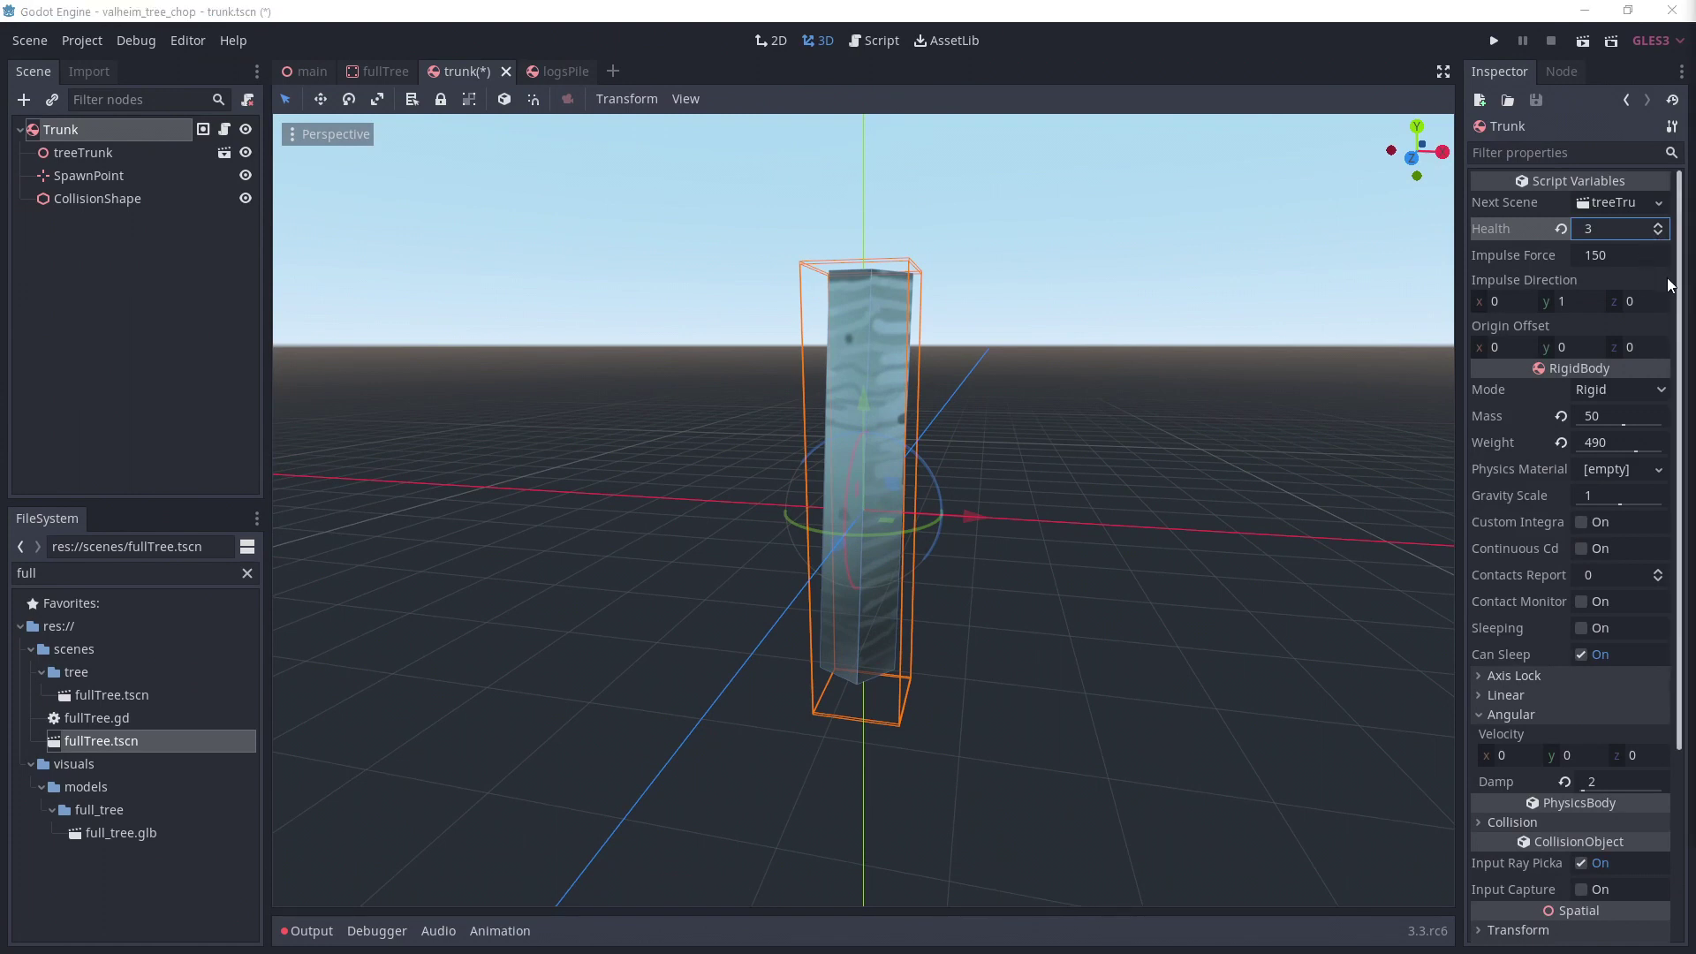
Set Impulse Force to 8, save the trunk scene, and run the project.
left_click(1631, 255)
type("8")
key("Return")
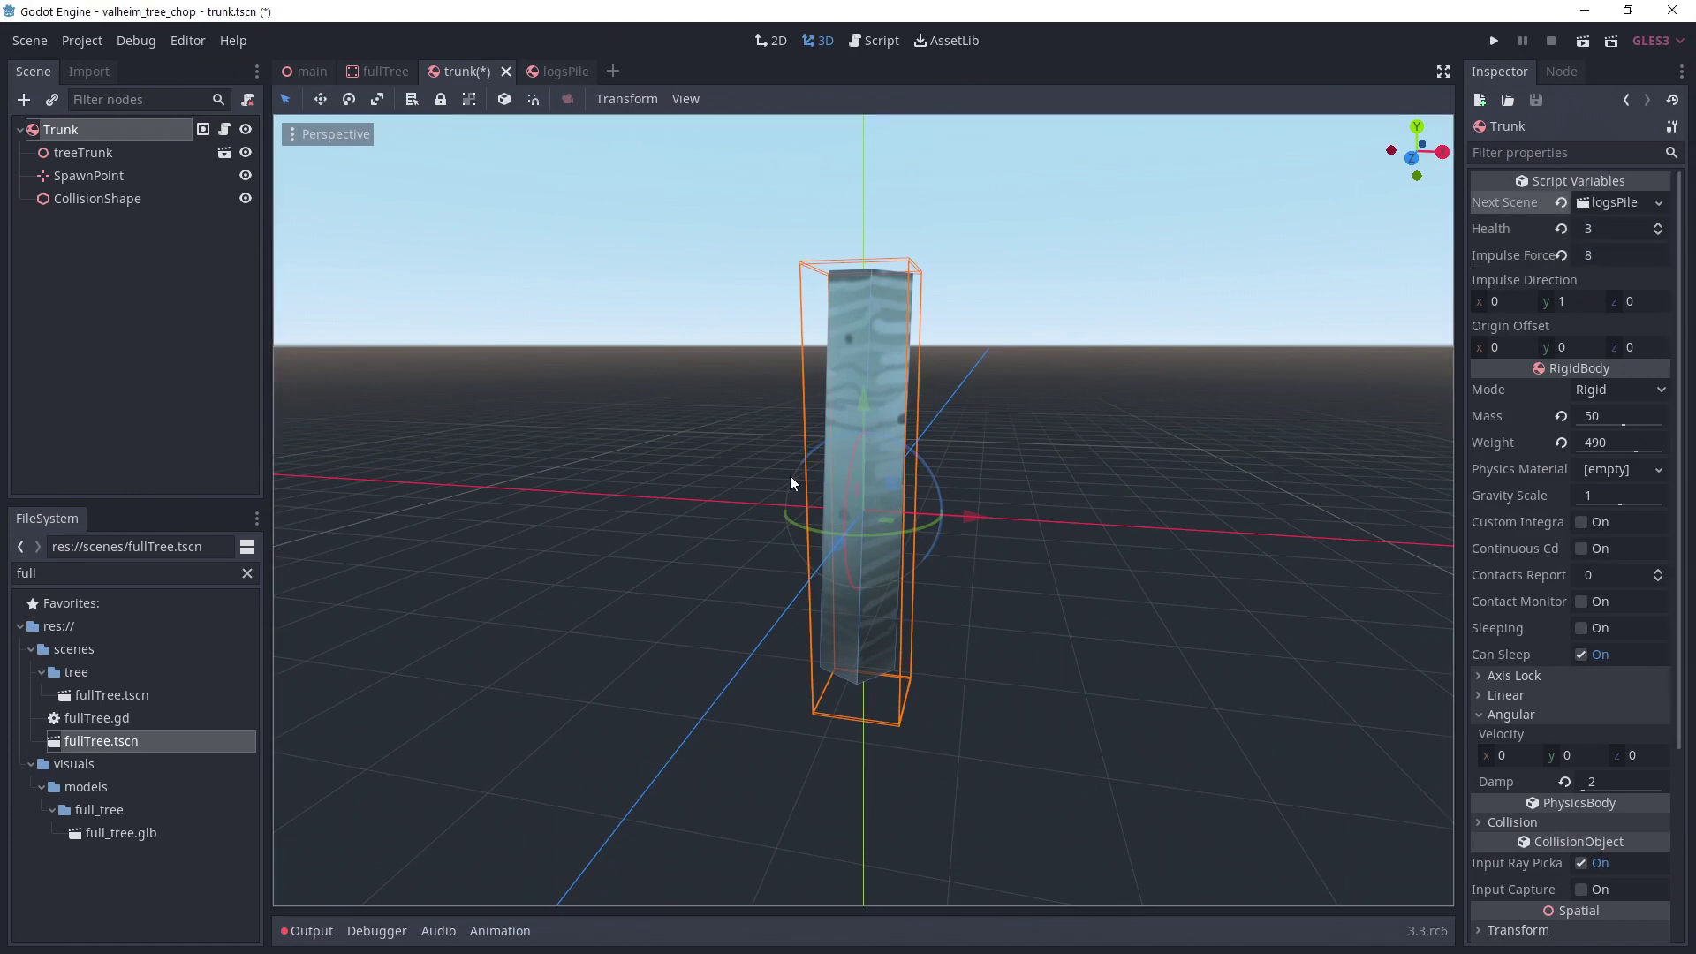
key("ctrl+s")
key("F5")
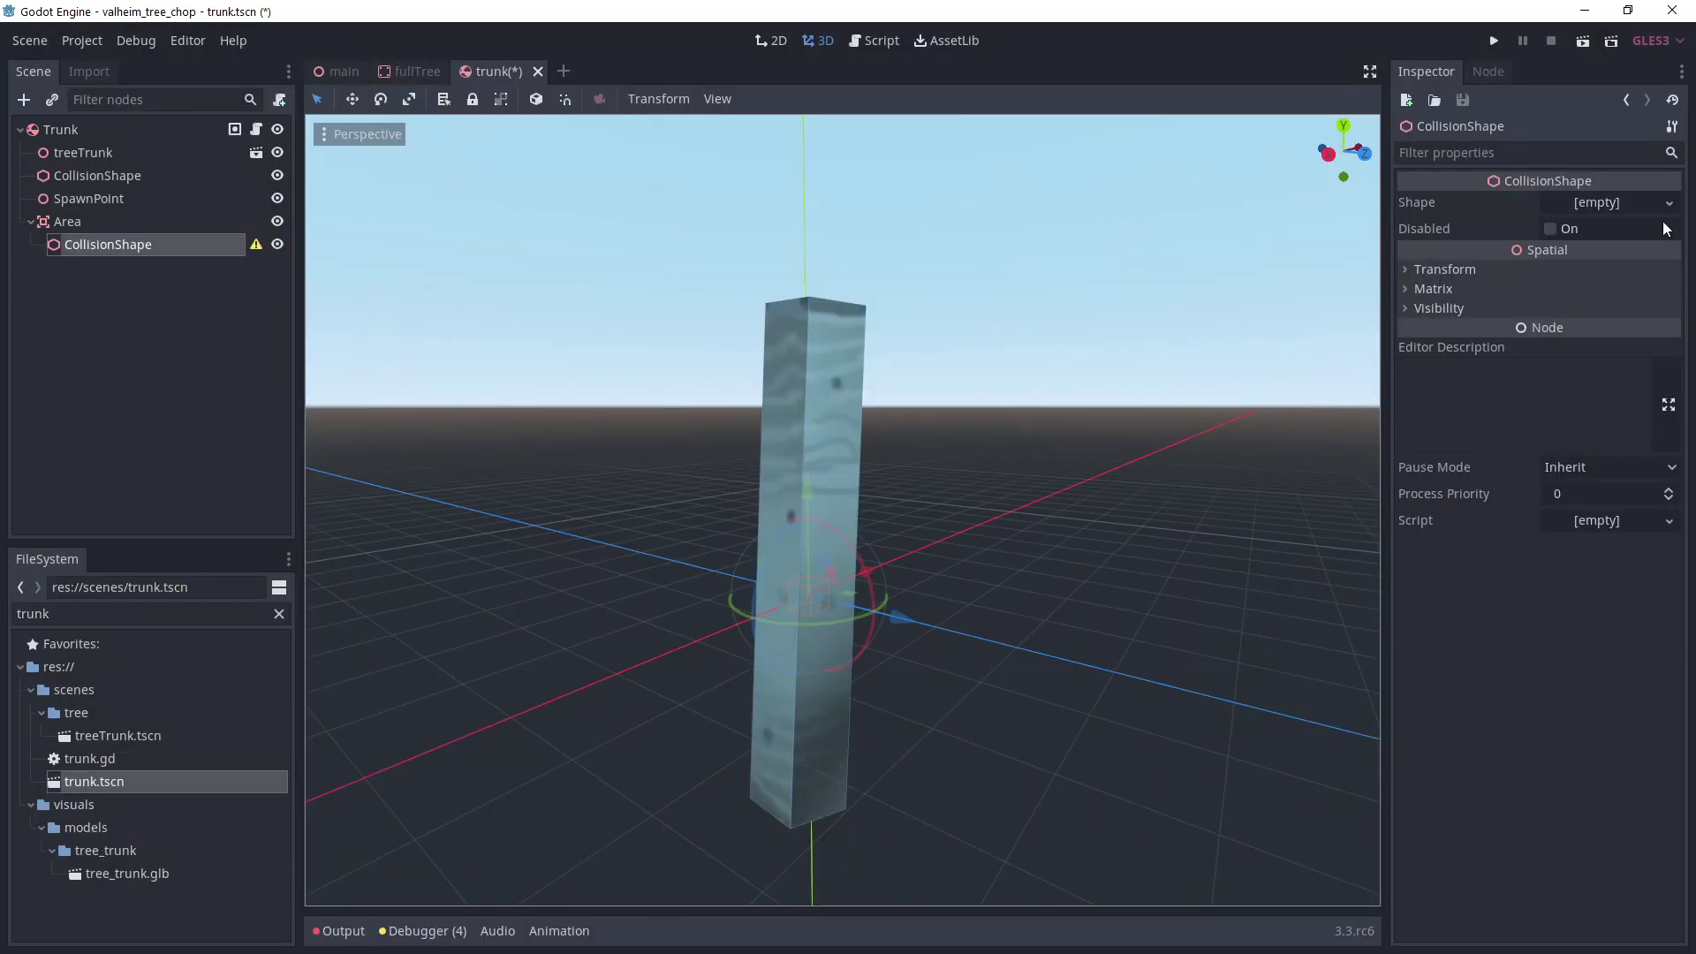
Connect the trunk Area's body_entered to trunk.gd to deal 4 damage to Tree bodies, then play.
key("alt+KP_3")
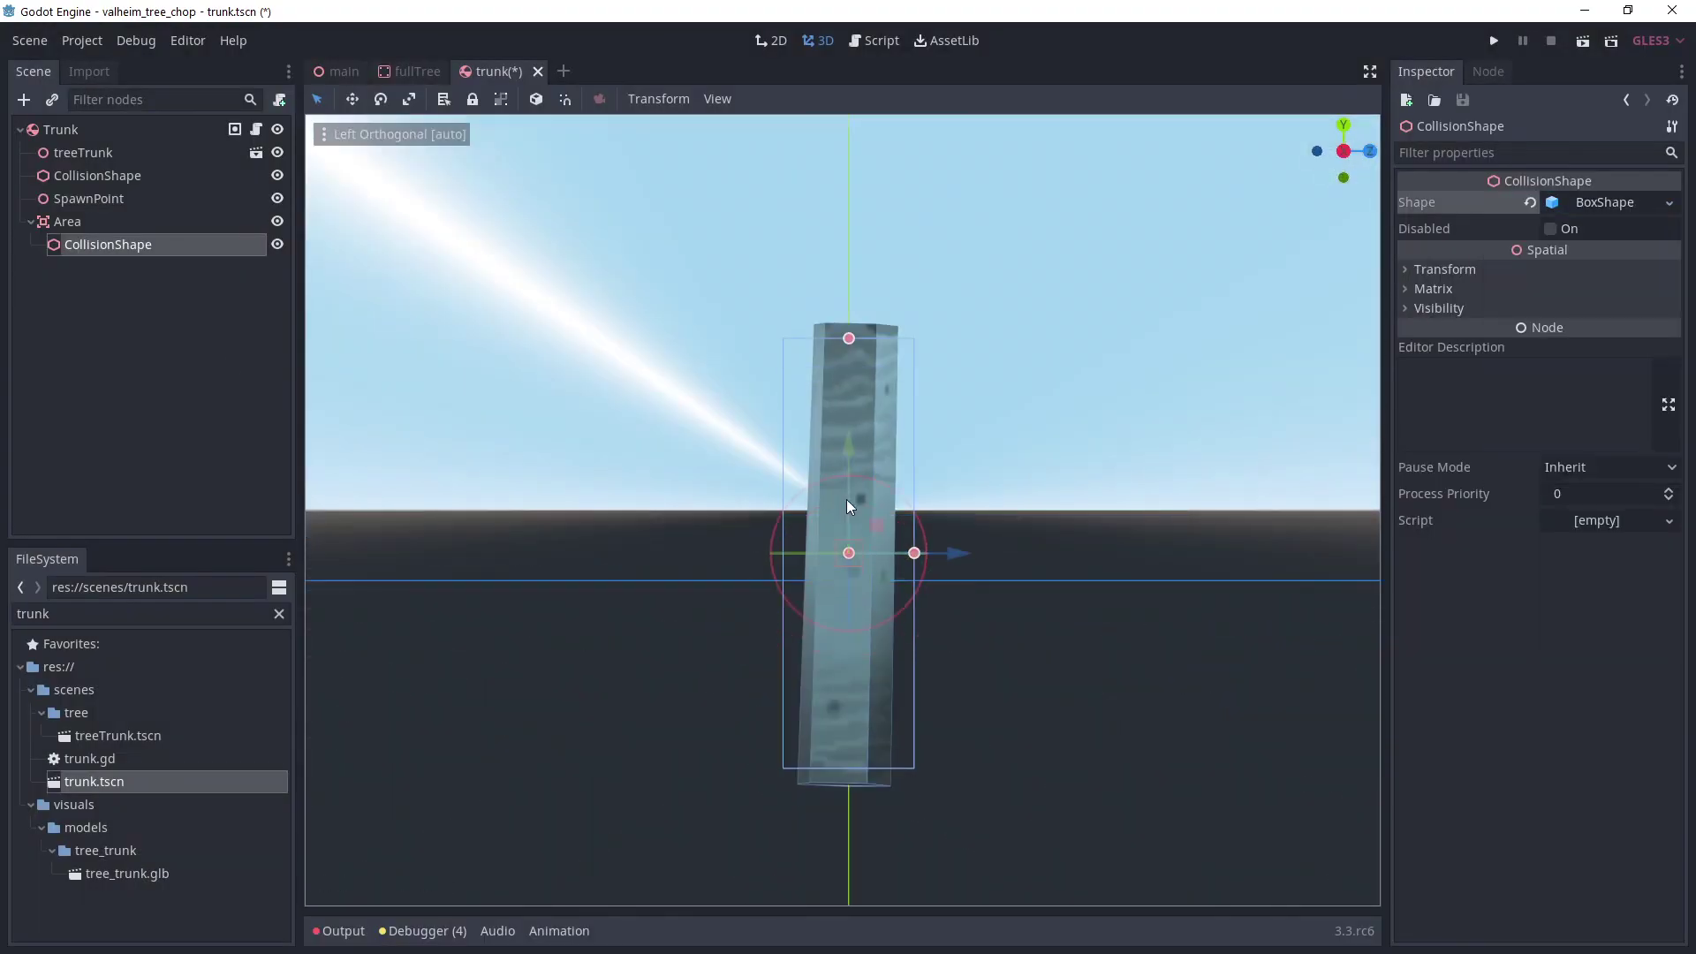
double_click(1468, 271)
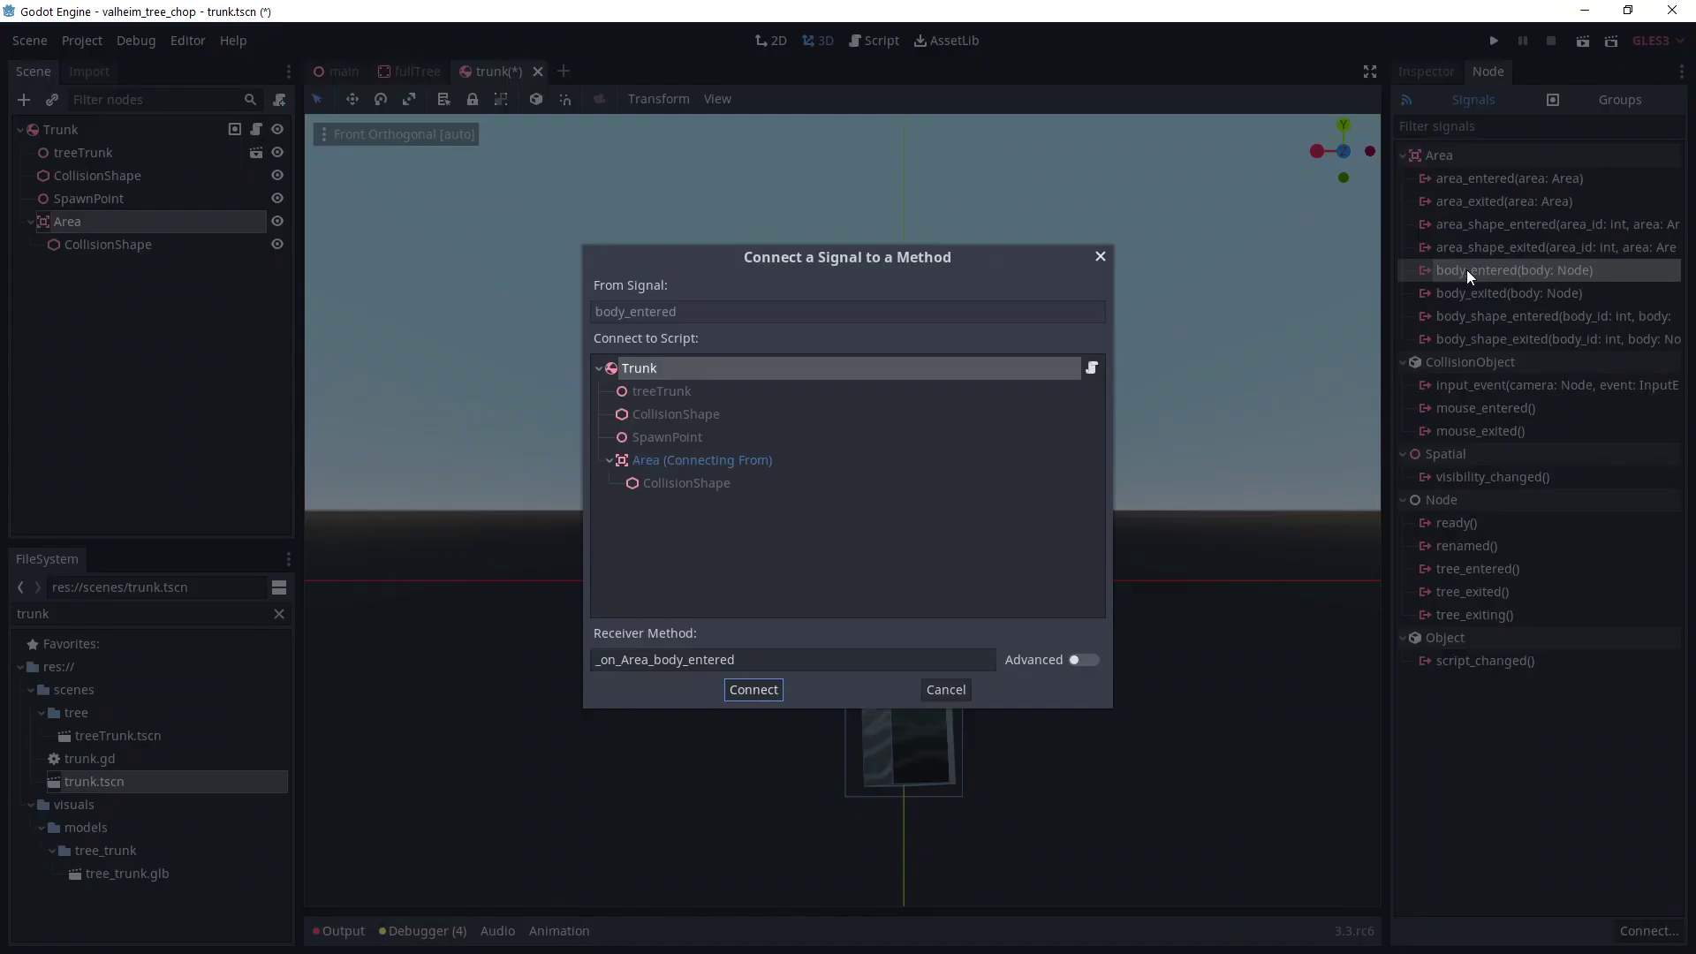
left_click(748, 691)
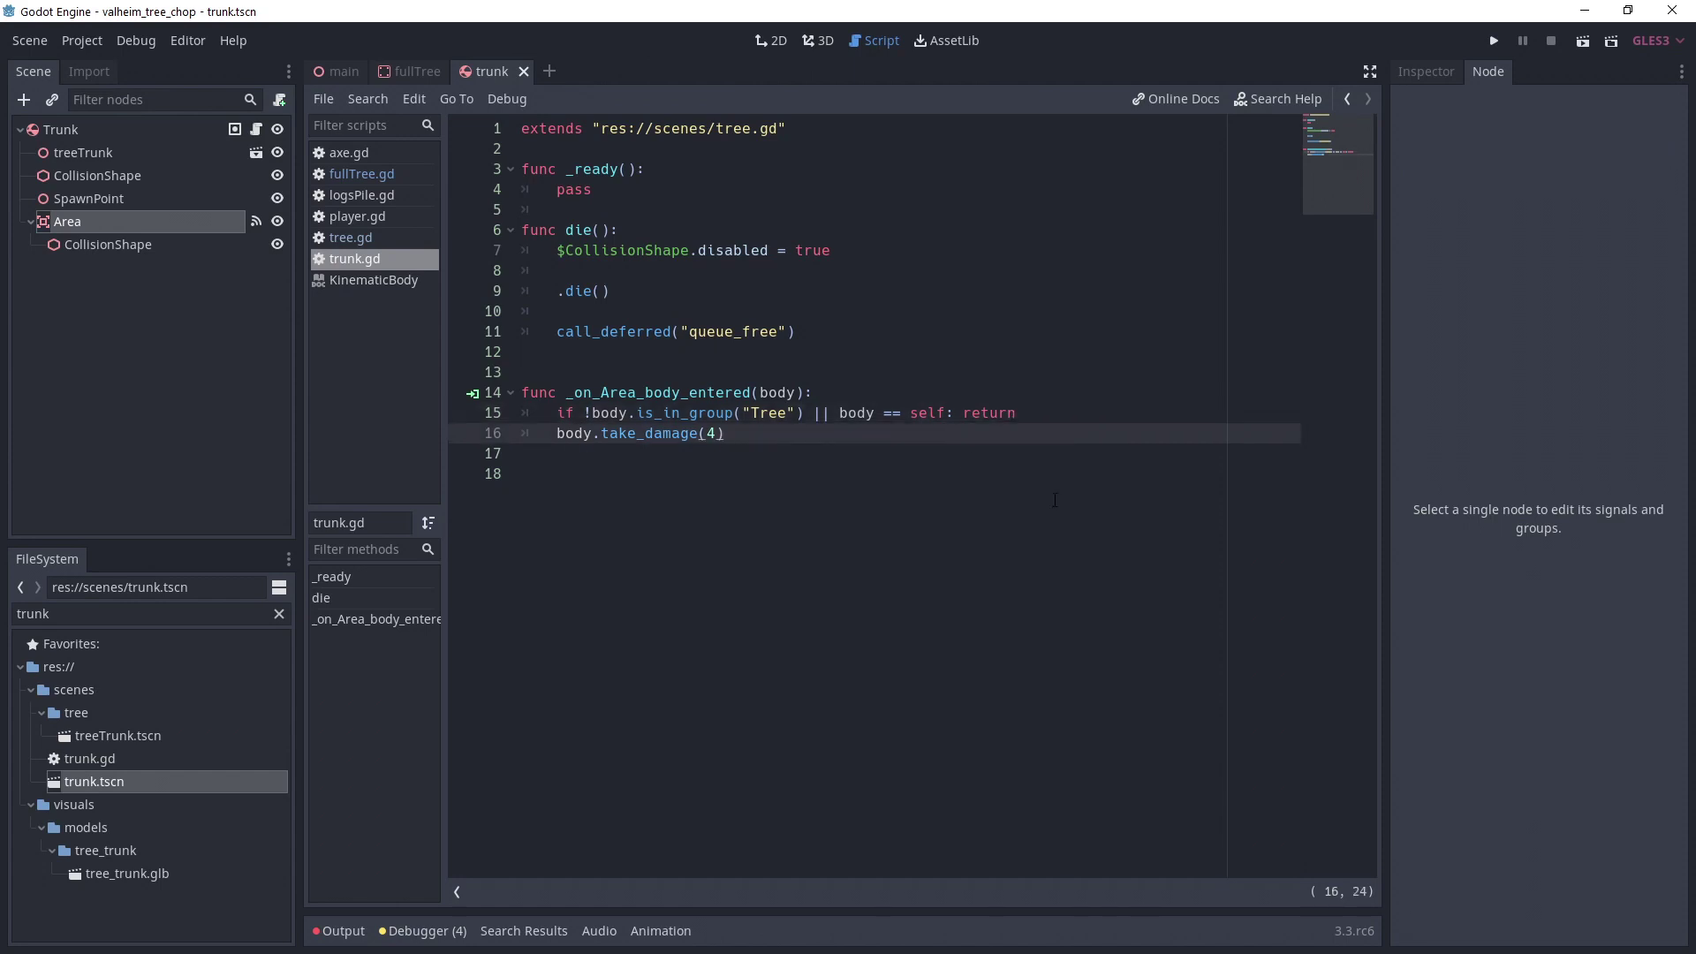
left_click(1494, 42)
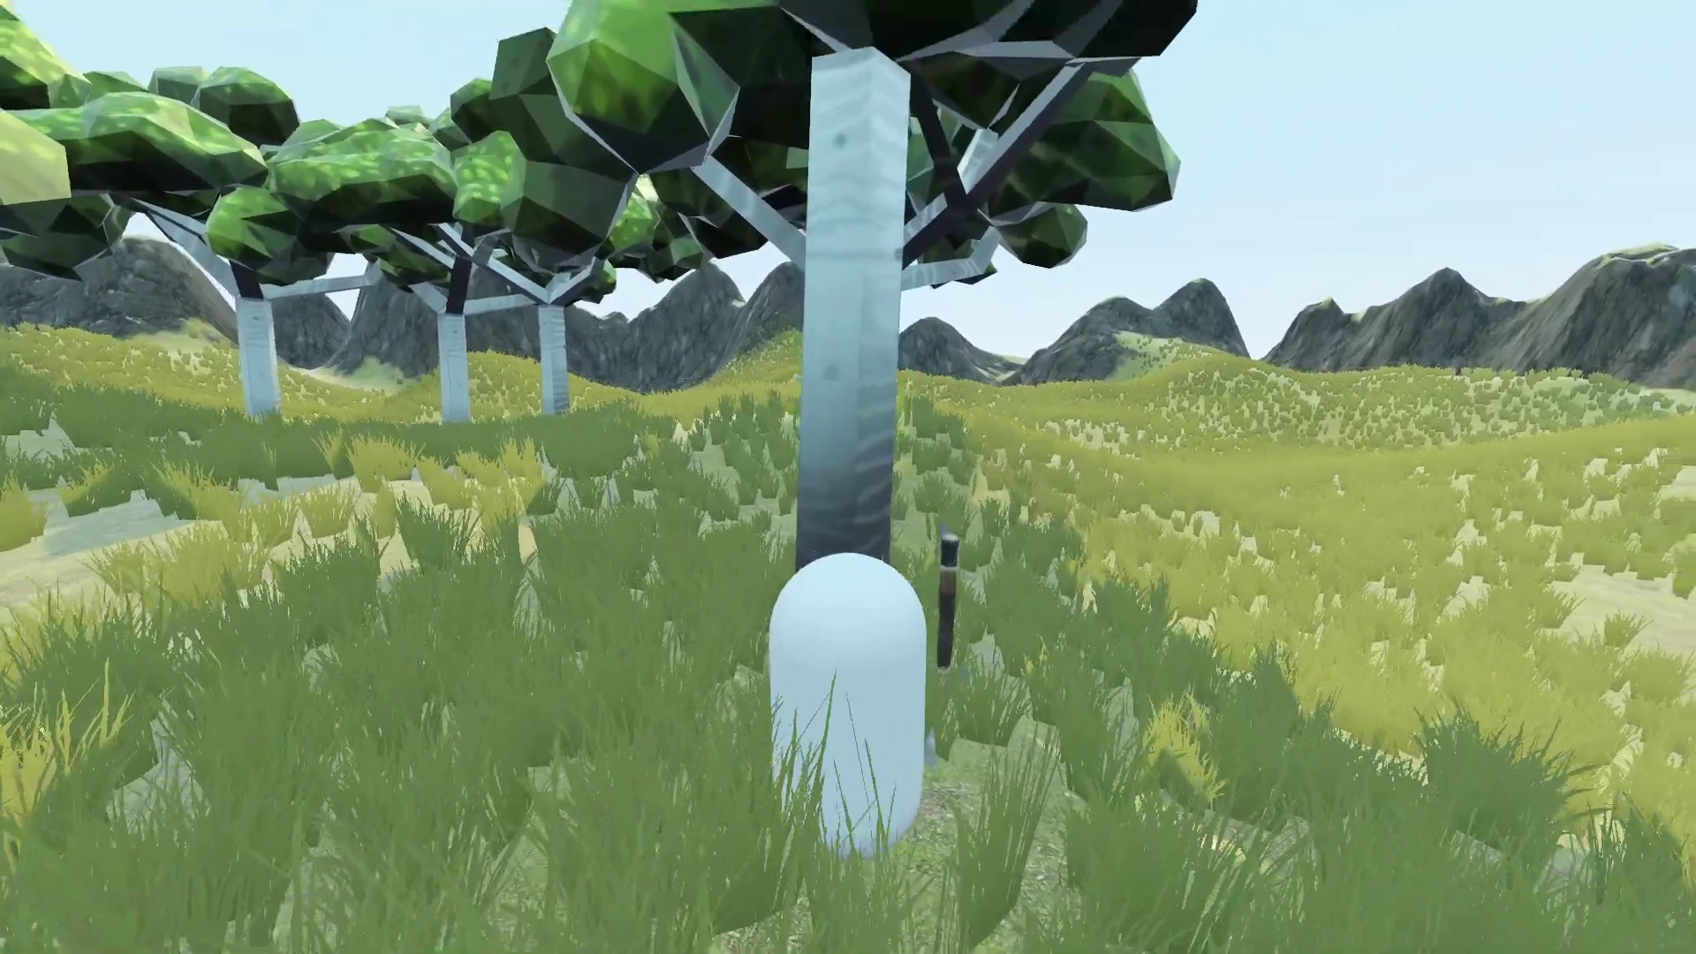
Walk the player backward, then forward toward the fallen trunks and logs.
key("s")
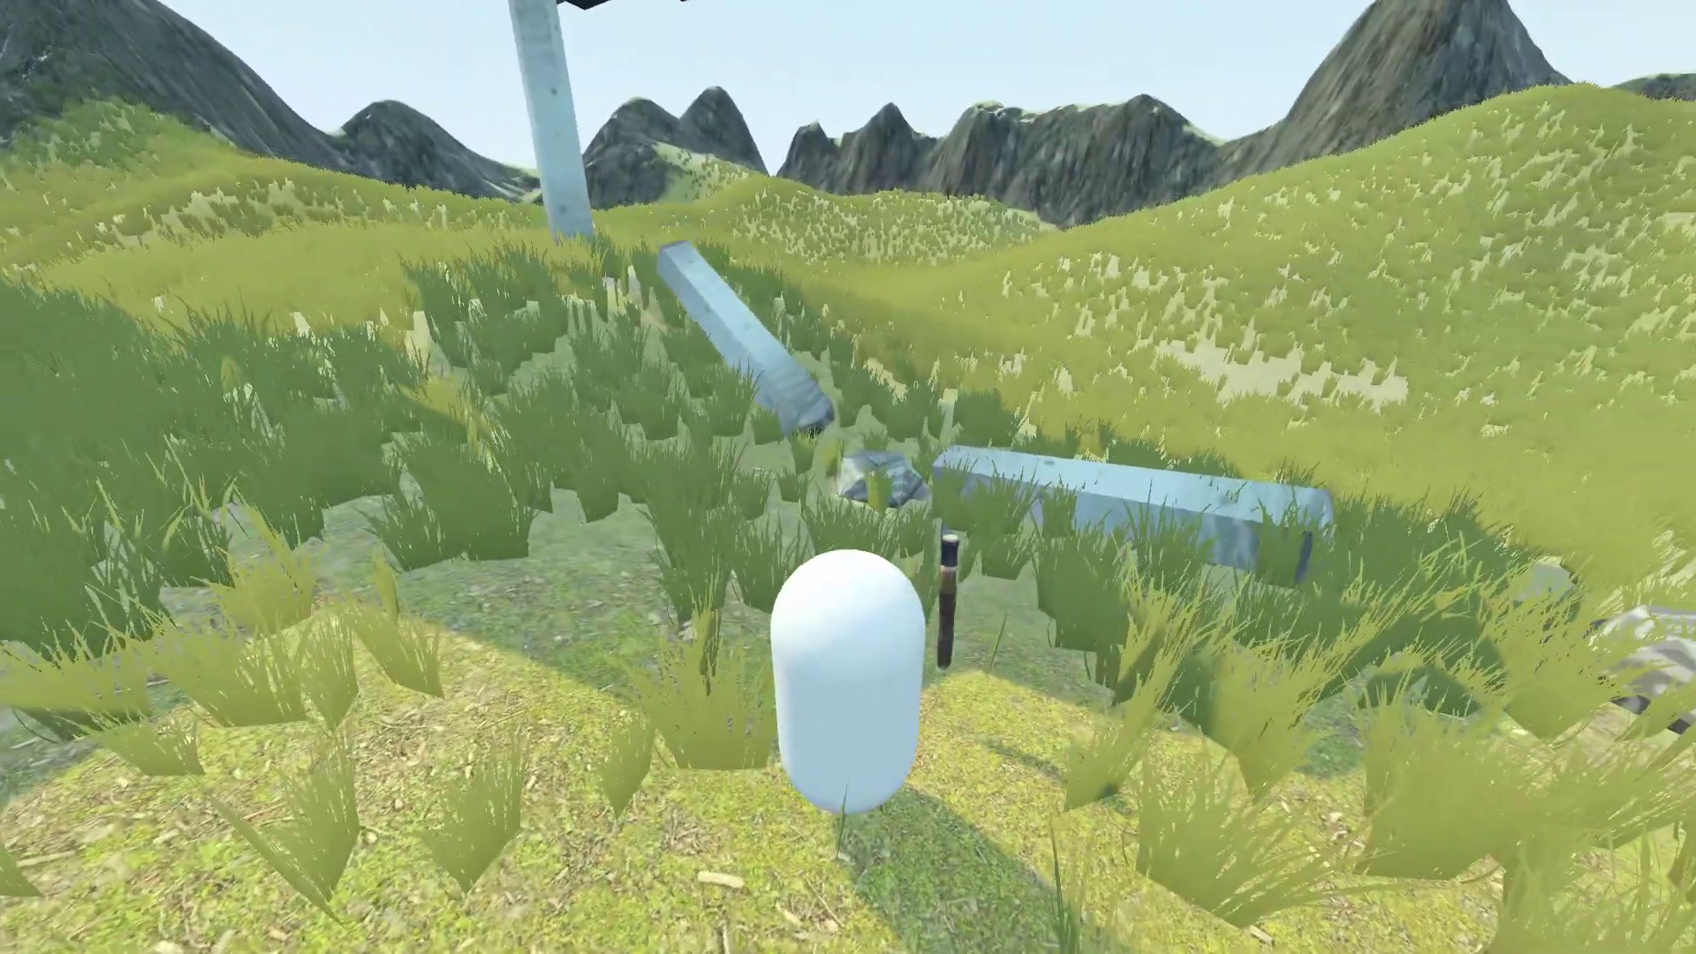
key("w")
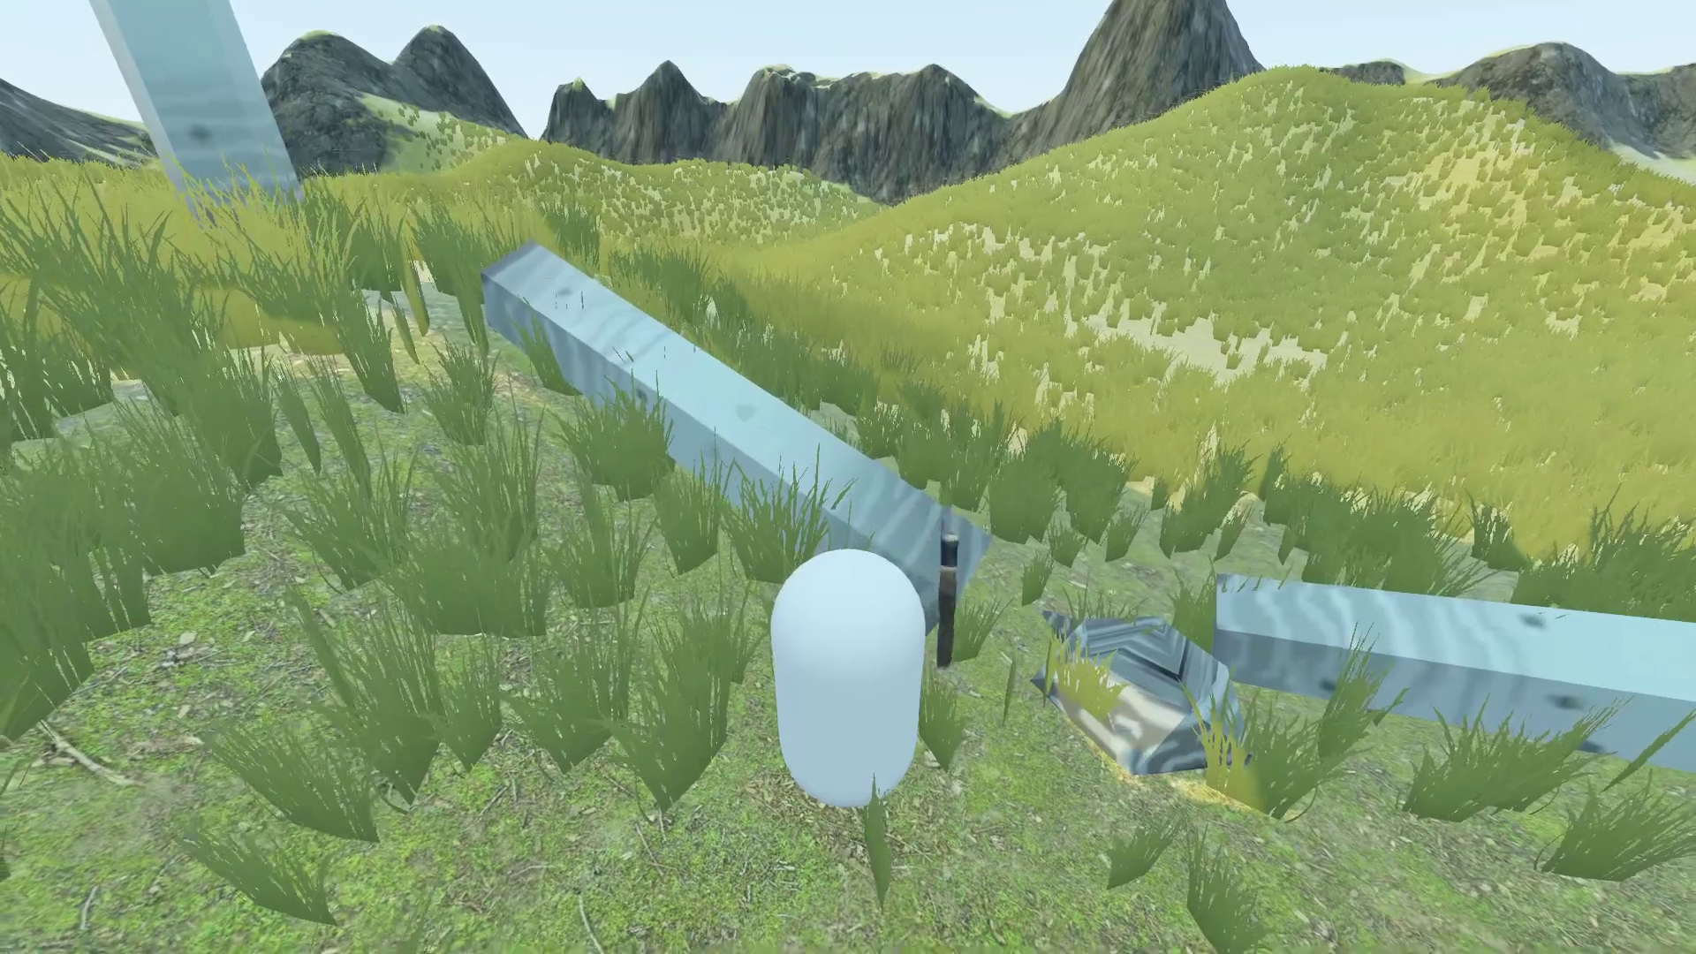
key("w")
scroll(1170, 665, "down", 2)
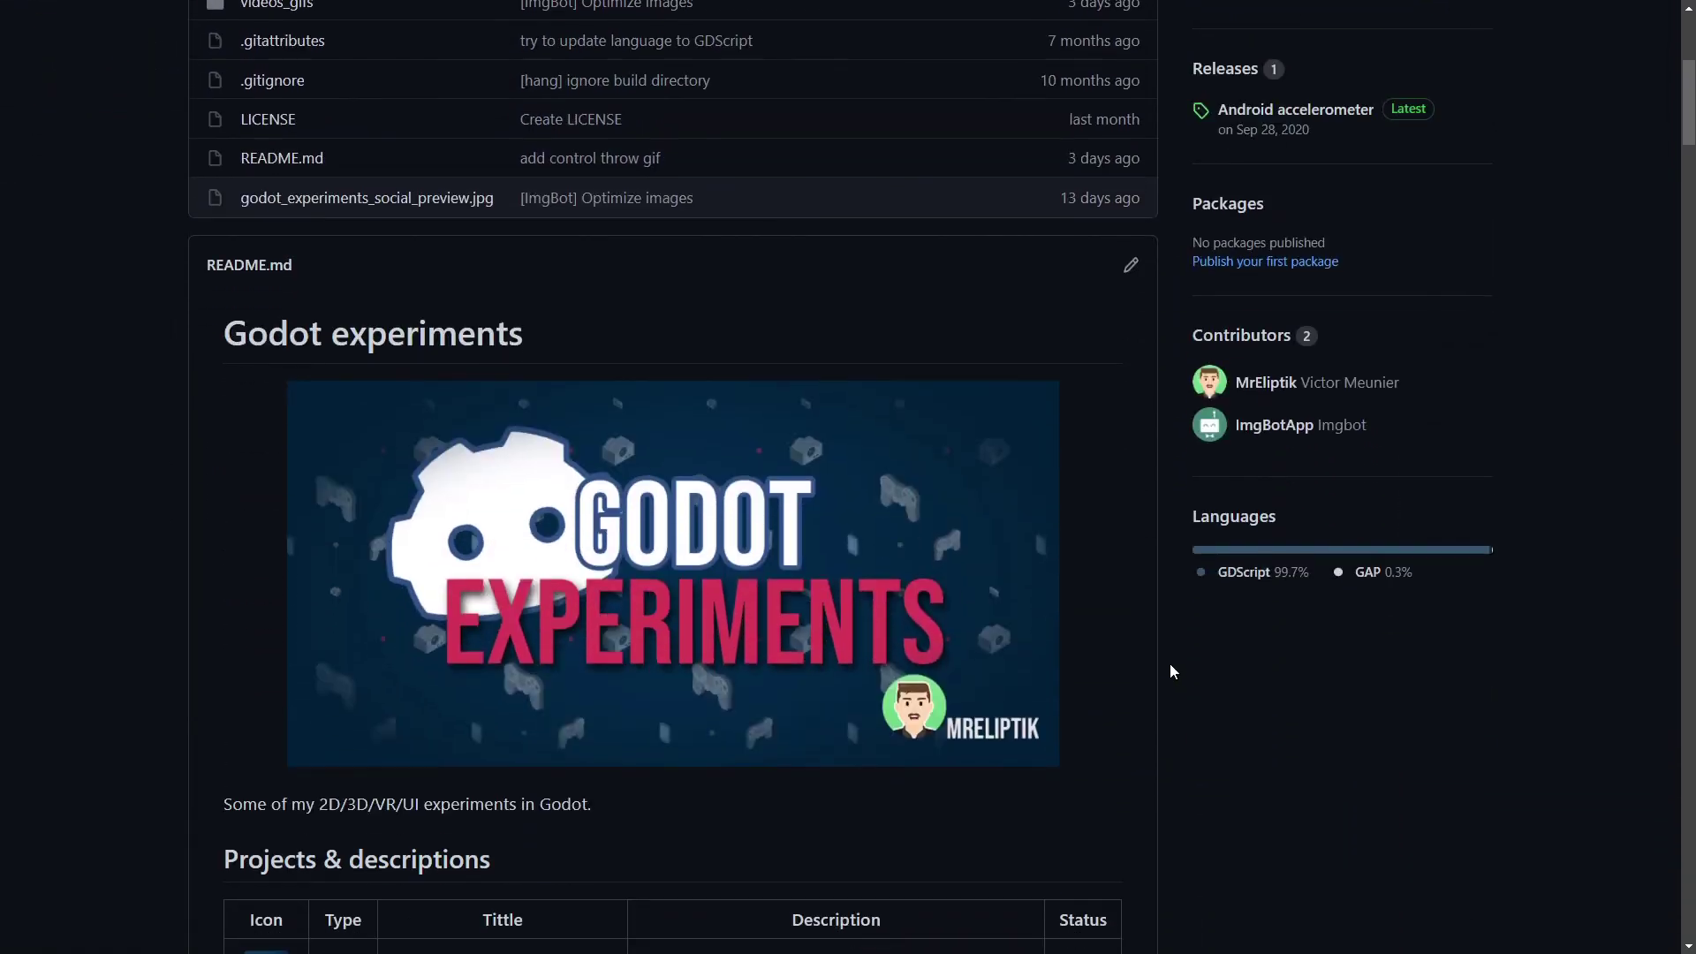
scroll(1169, 665, "down", 4)
scroll(1170, 671, "down", 4)
scroll(1170, 672, "down", 5)
scroll(1171, 673, "down", 2)
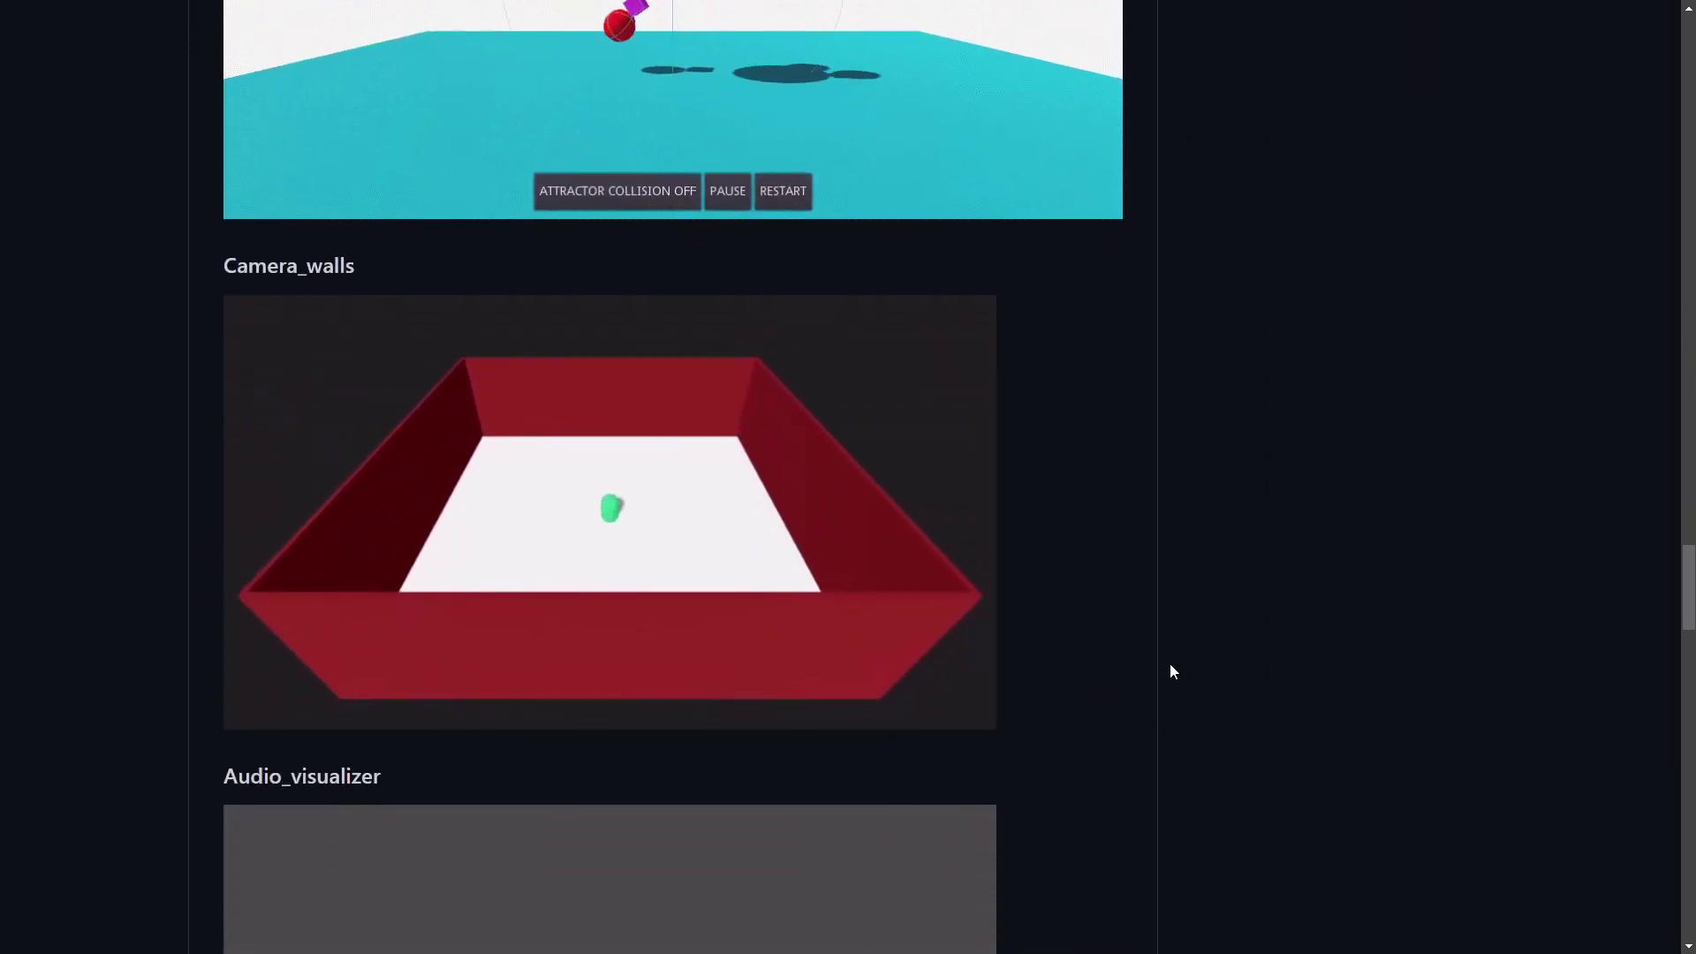
scroll(1171, 672, "down", 4)
scroll(1171, 672, "down", 3)
scroll(1170, 673, "down", 2)
scroll(1170, 672, "down", 2)
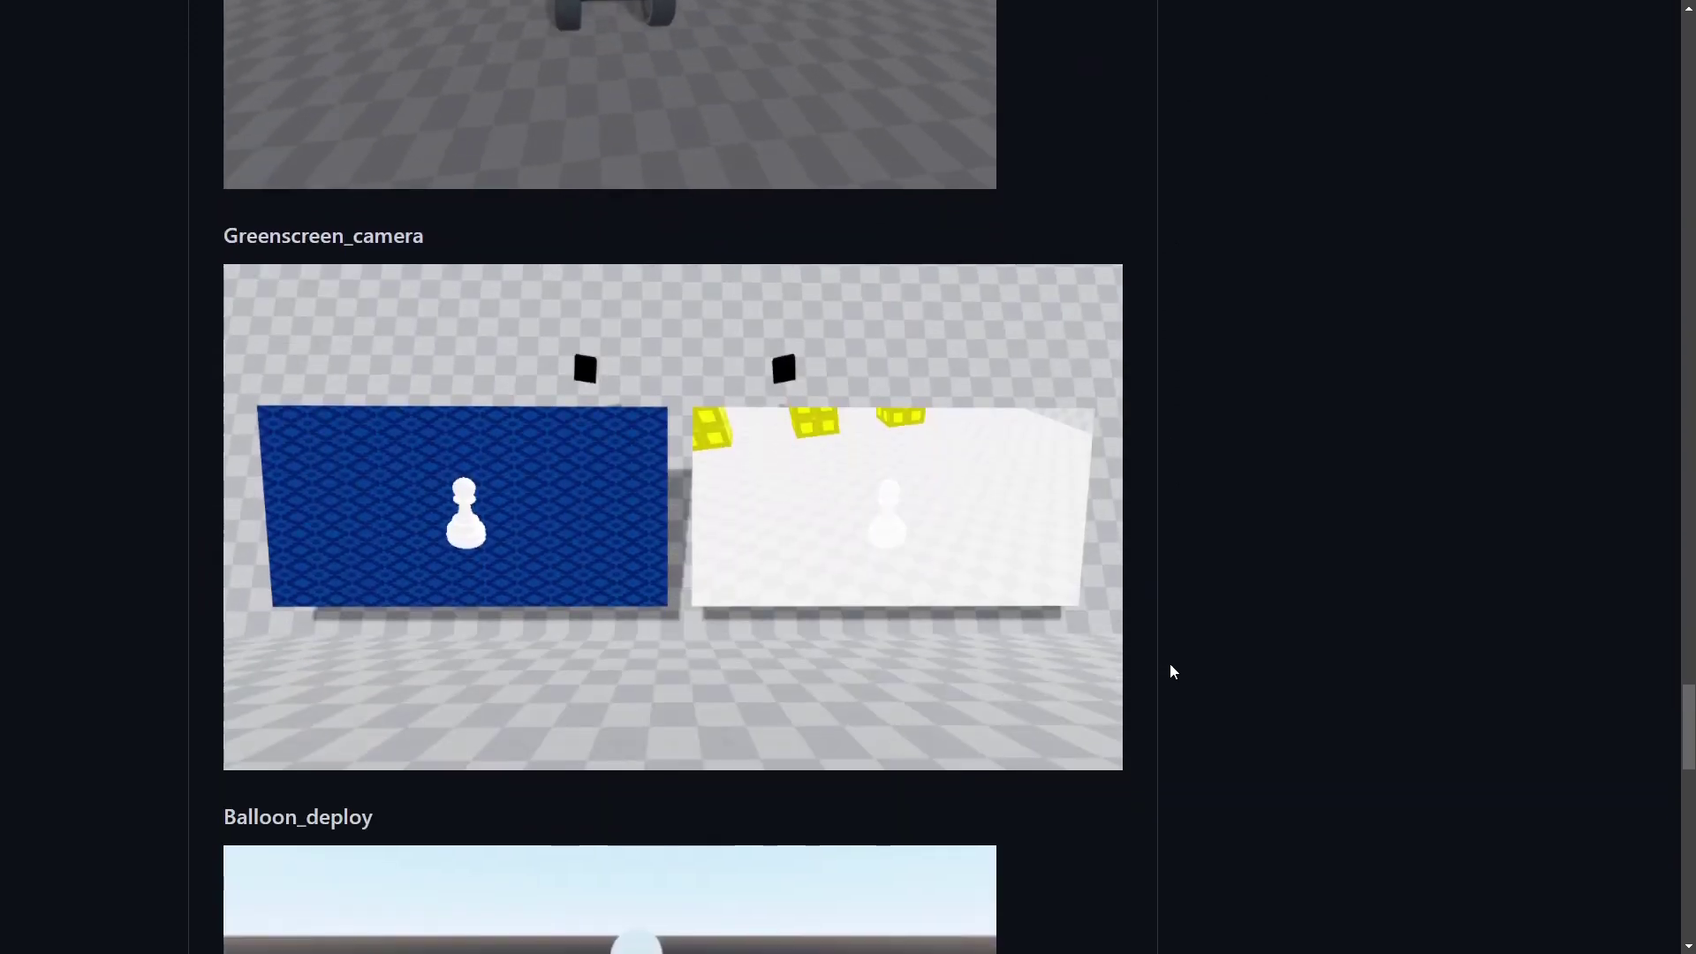
scroll(1170, 672, "down", 4)
scroll(1171, 672, "down", 2)
scroll(1170, 672, "down", 2)
scroll(1171, 673, "down", 2)
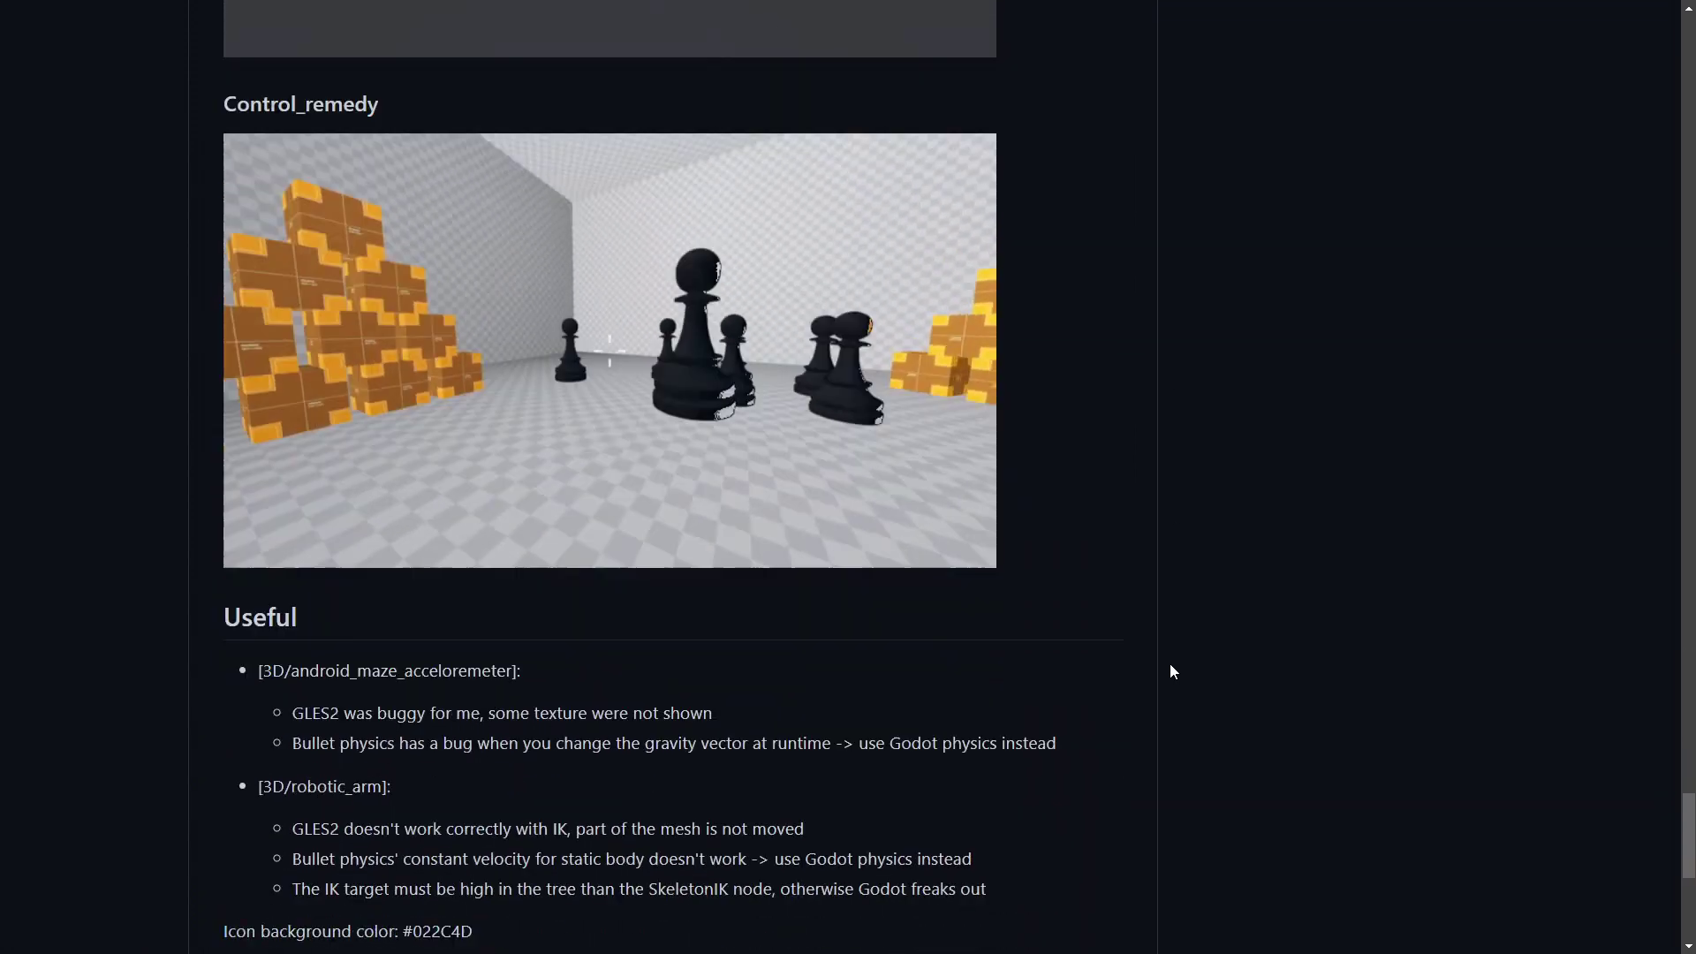
scroll(1170, 672, "down", 2)
scroll(1171, 672, "down", 3)
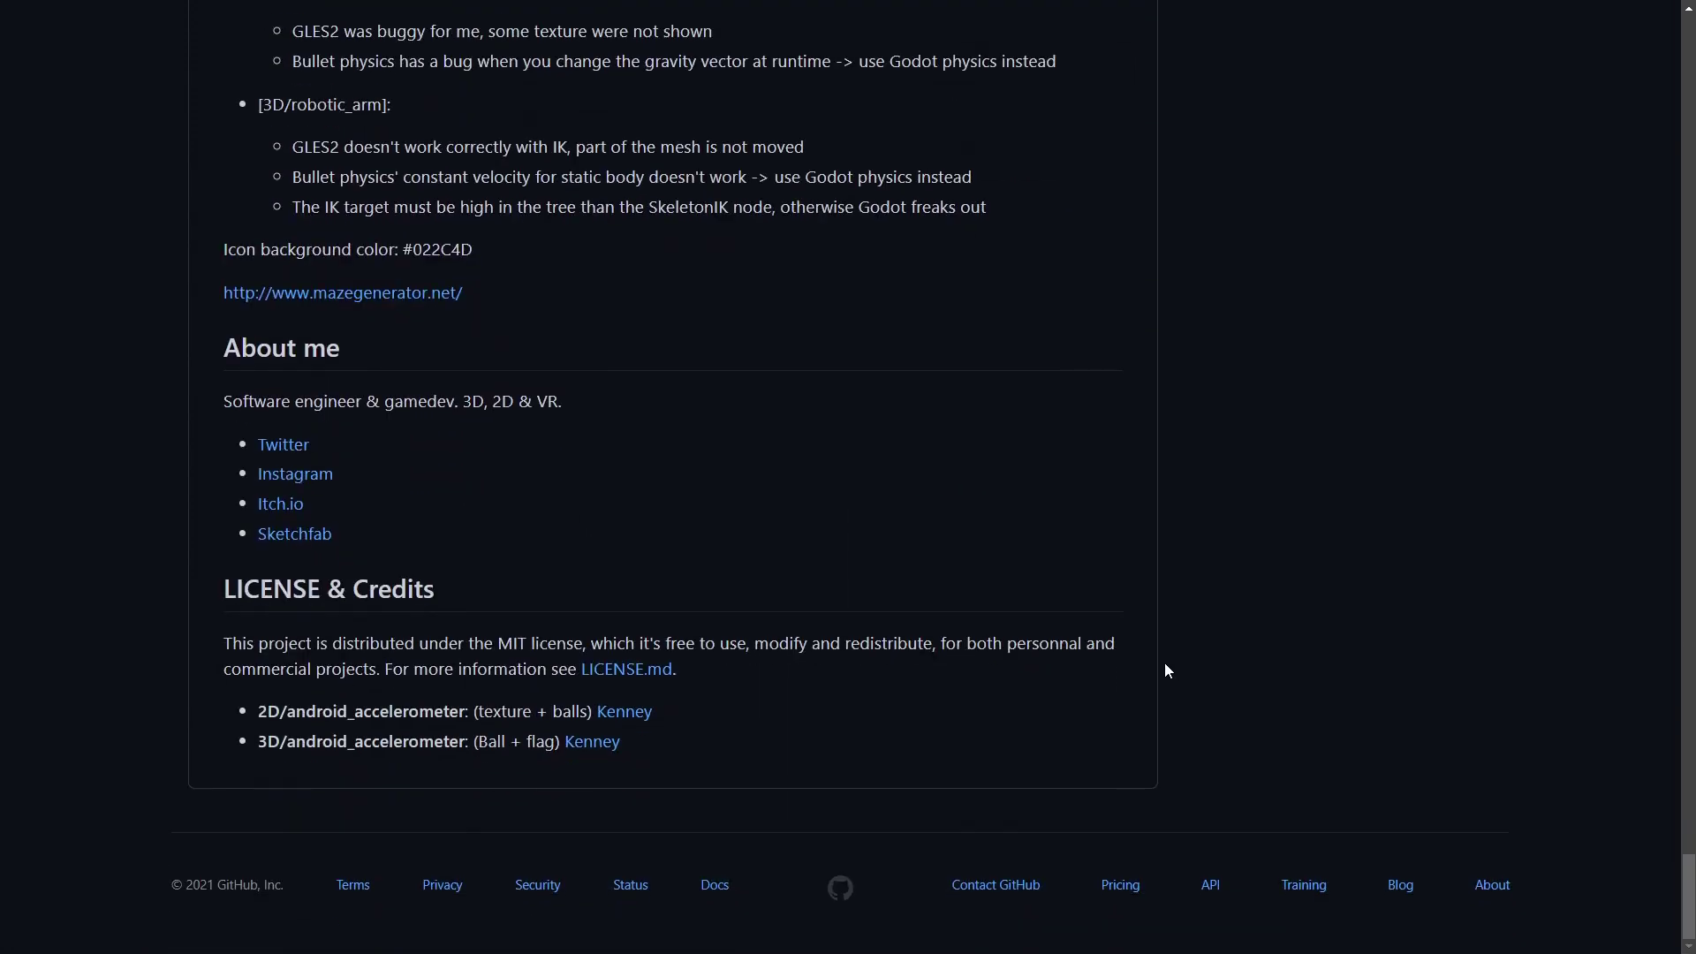